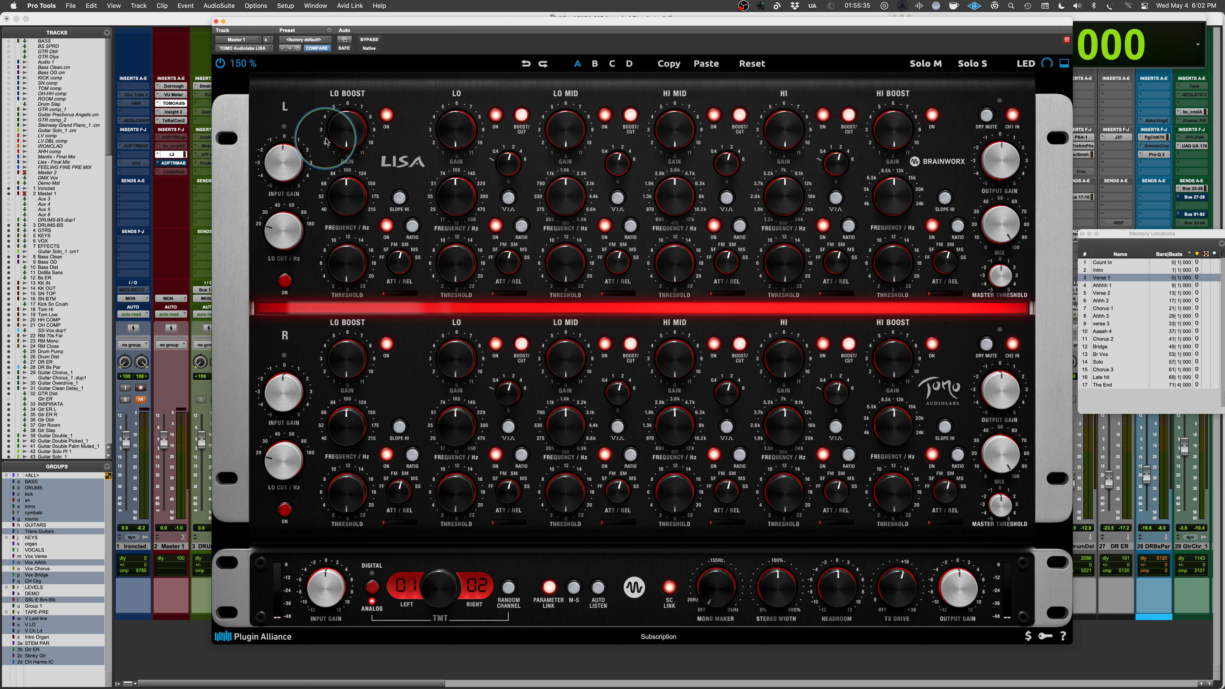
Toggle the Lo Boost band off and back on.
click(386, 116)
click(387, 118)
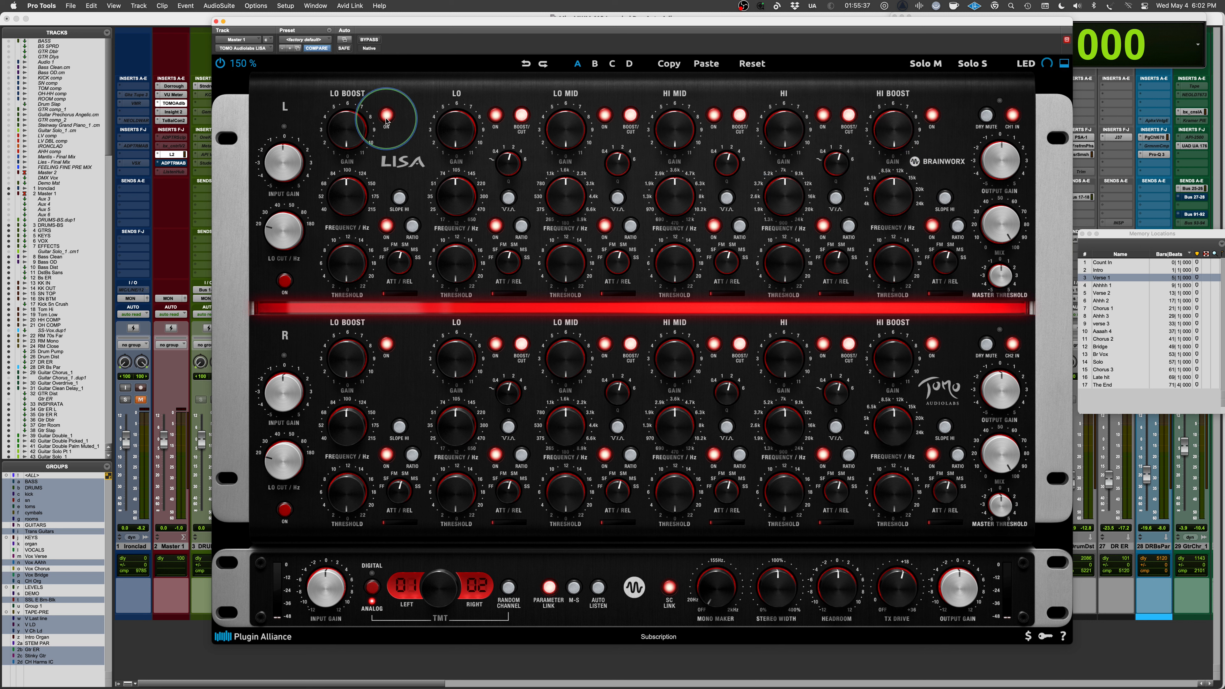
click(387, 118)
click(386, 119)
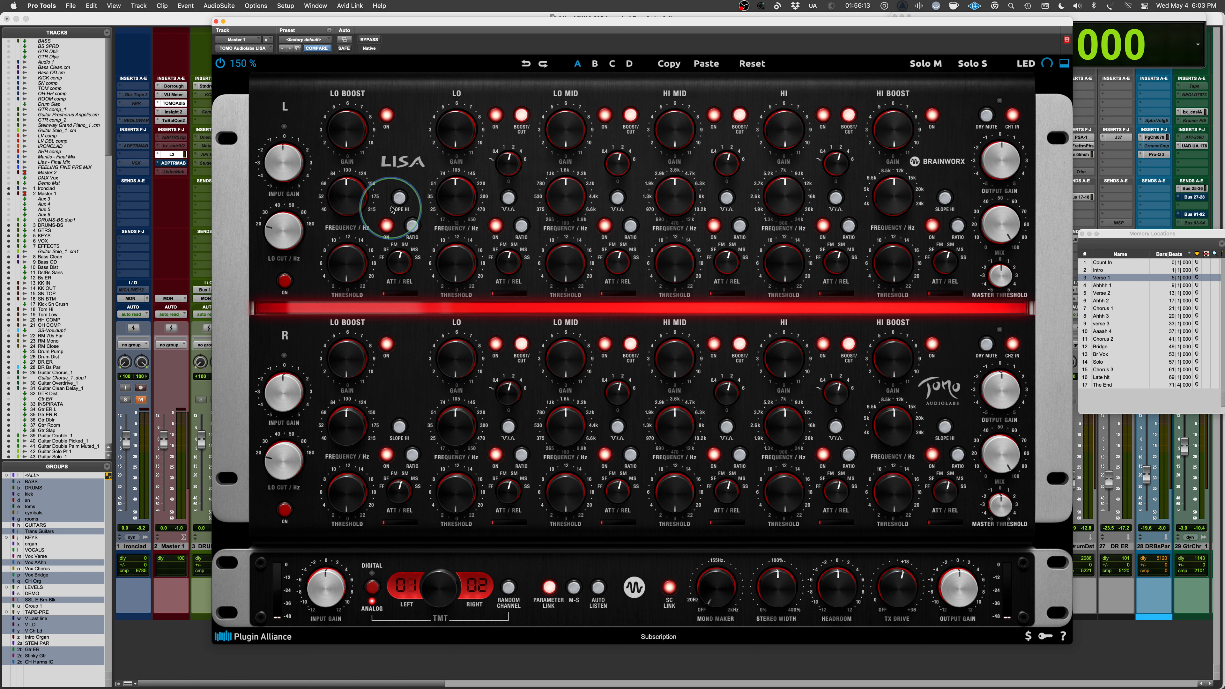
Enable Slope Hi on the Lo Boost and Hi Boost bands, and disable it again on both.
click(399, 200)
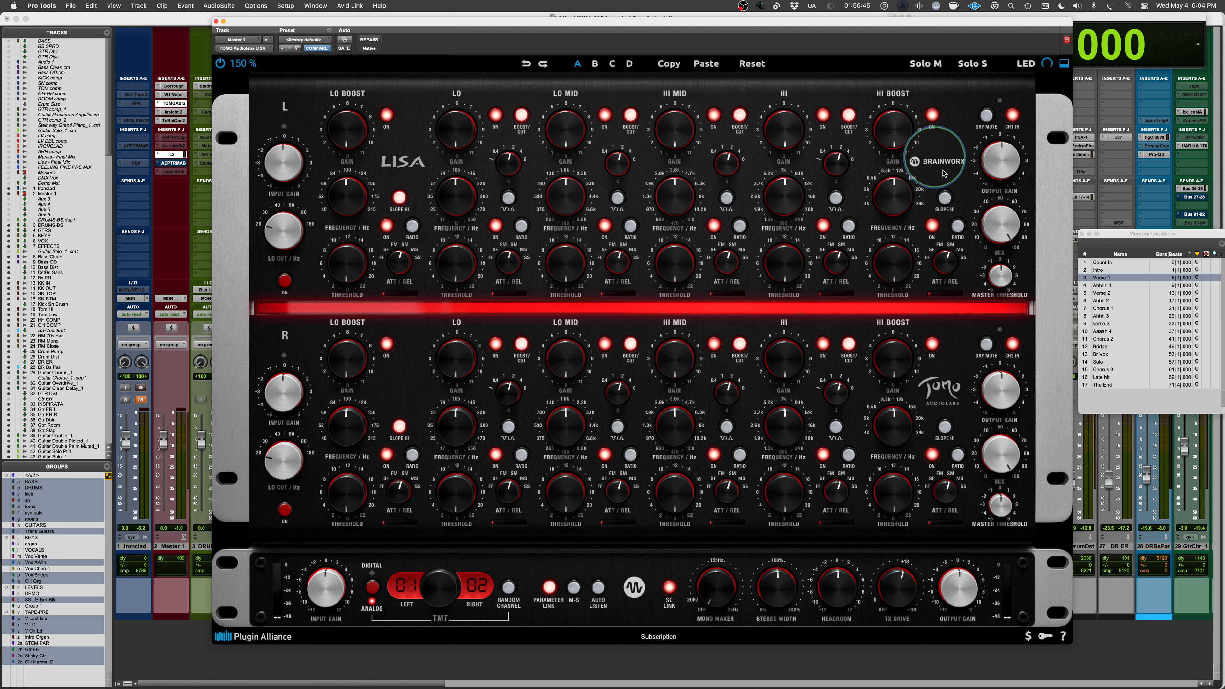
click(945, 198)
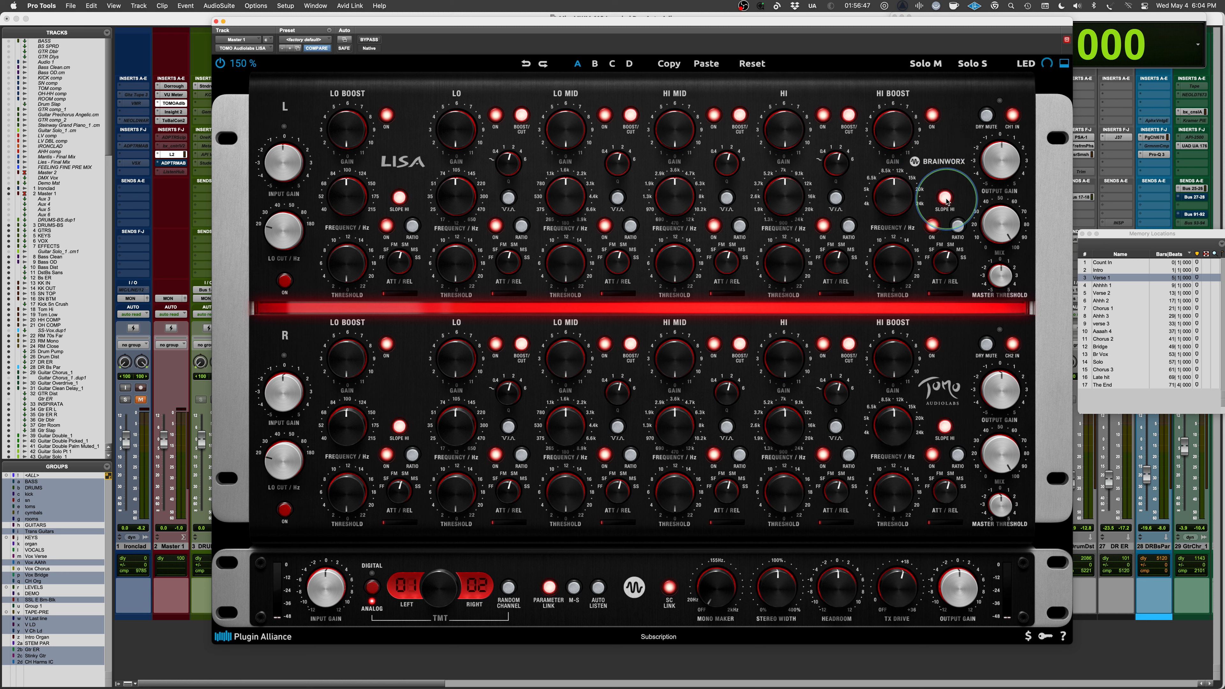
click(945, 198)
click(400, 198)
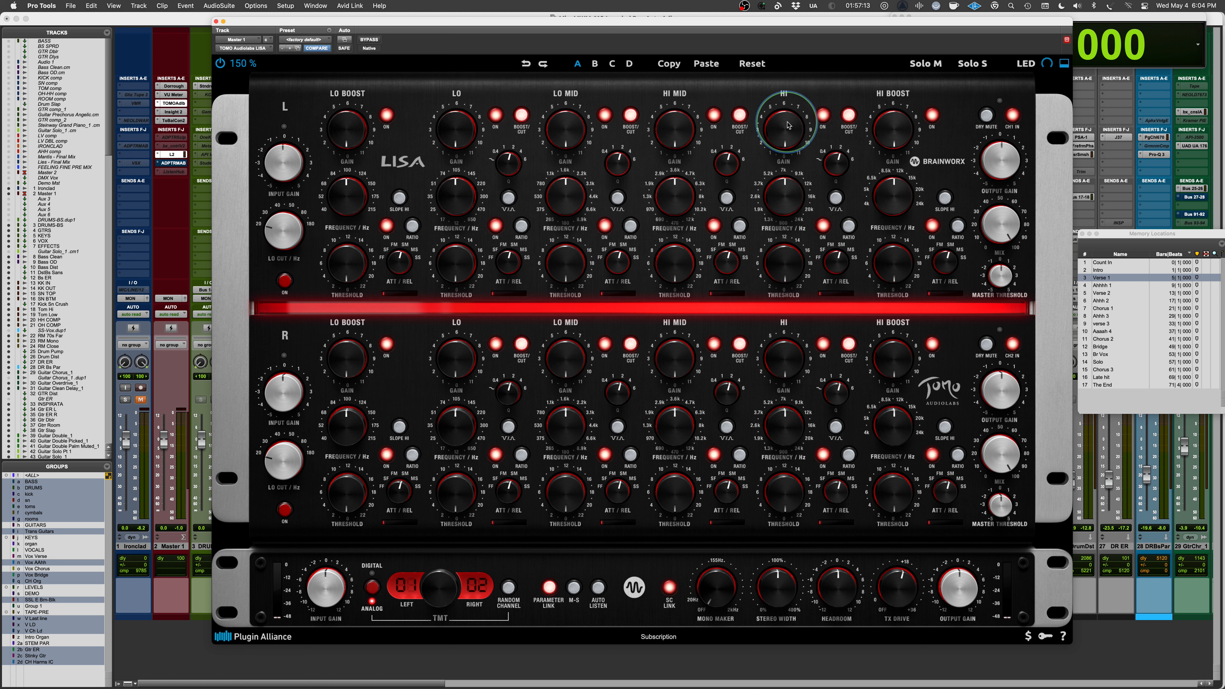
Raise the Lo band's gain, try it in cut and boost modes, and reset the gain to its default.
click(521, 116)
click(522, 116)
drag(457, 123, 437, 92)
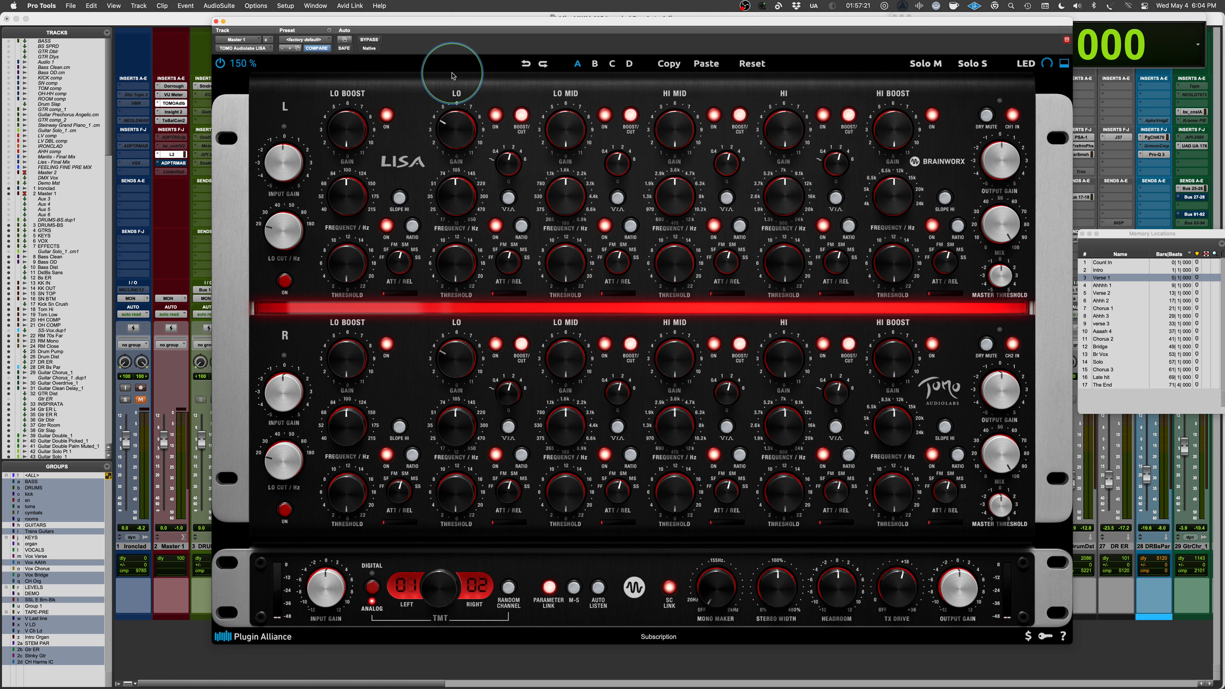
click(522, 116)
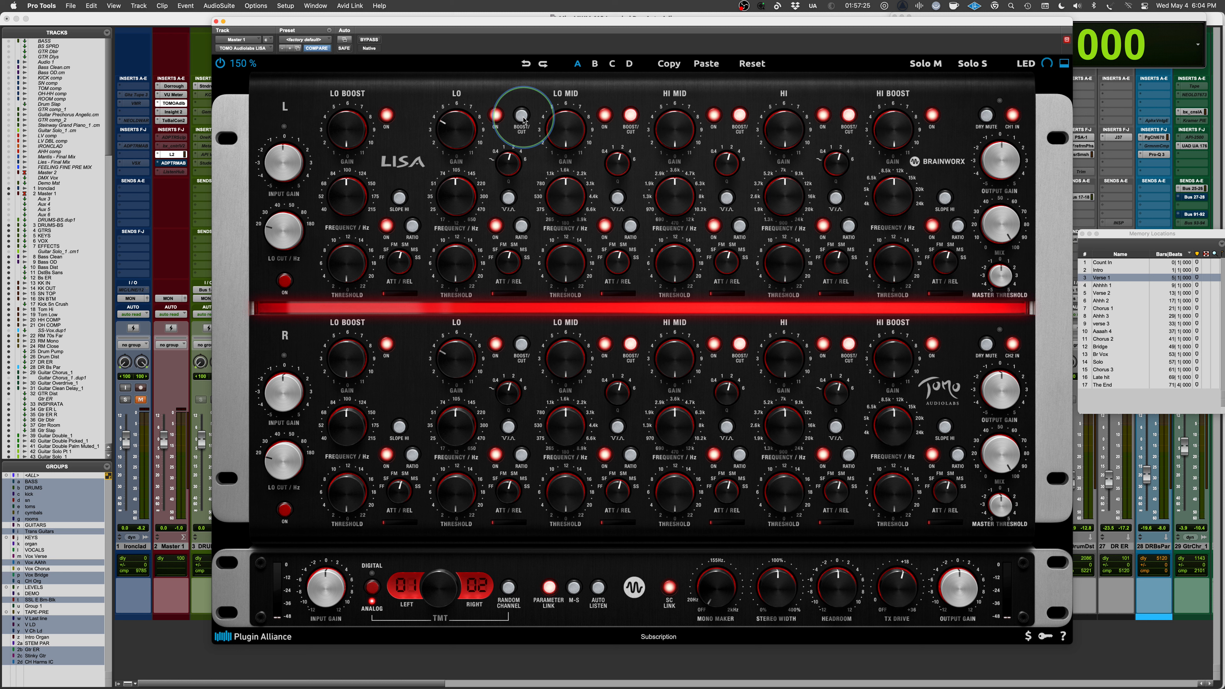
click(523, 118)
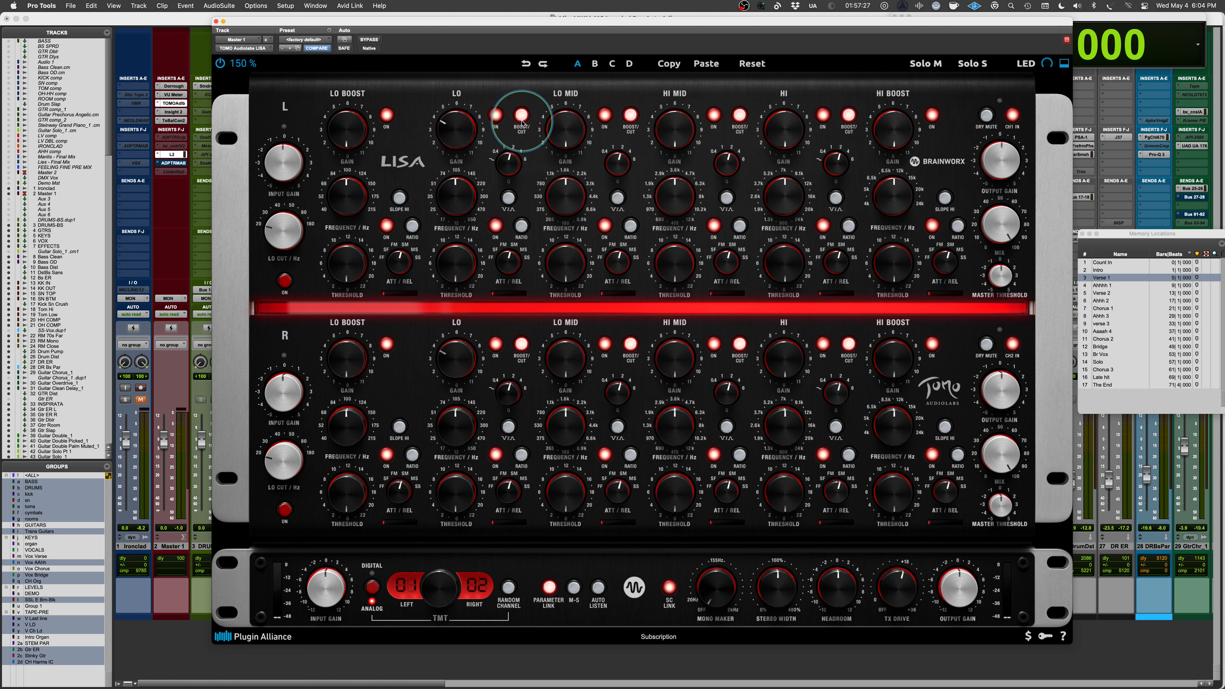
alt+click(460, 126)
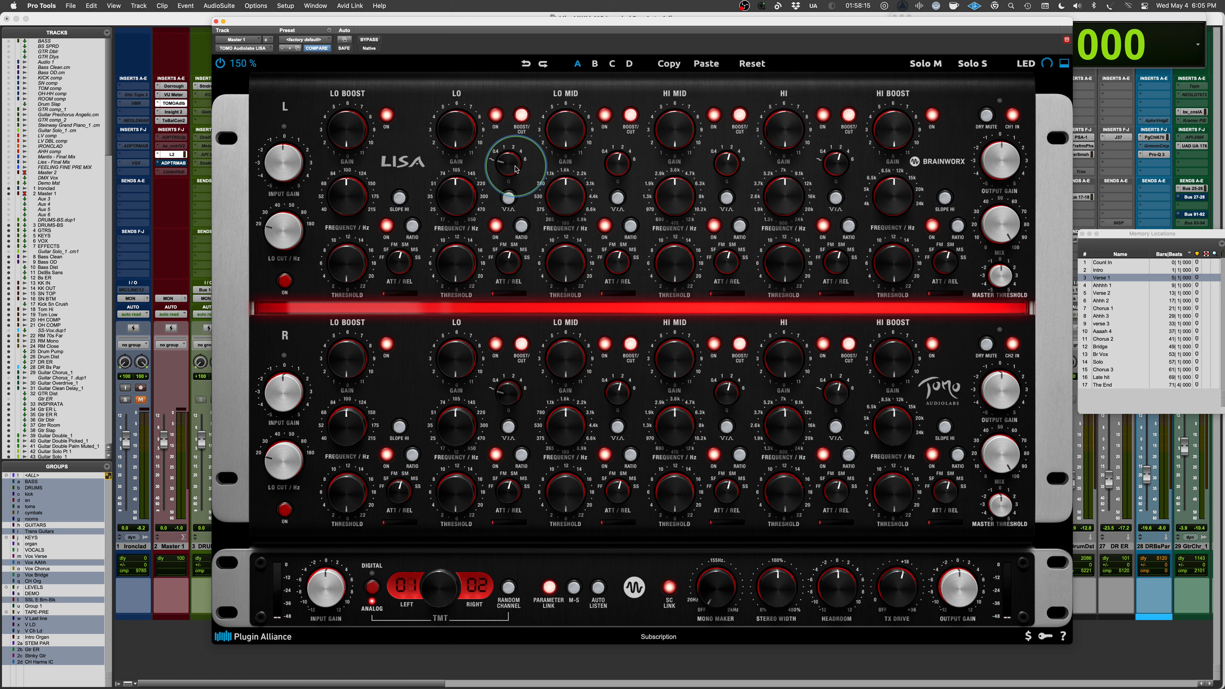
Vary the Lo band's Q and return it to its original setting.
drag(506, 167, 510, 144)
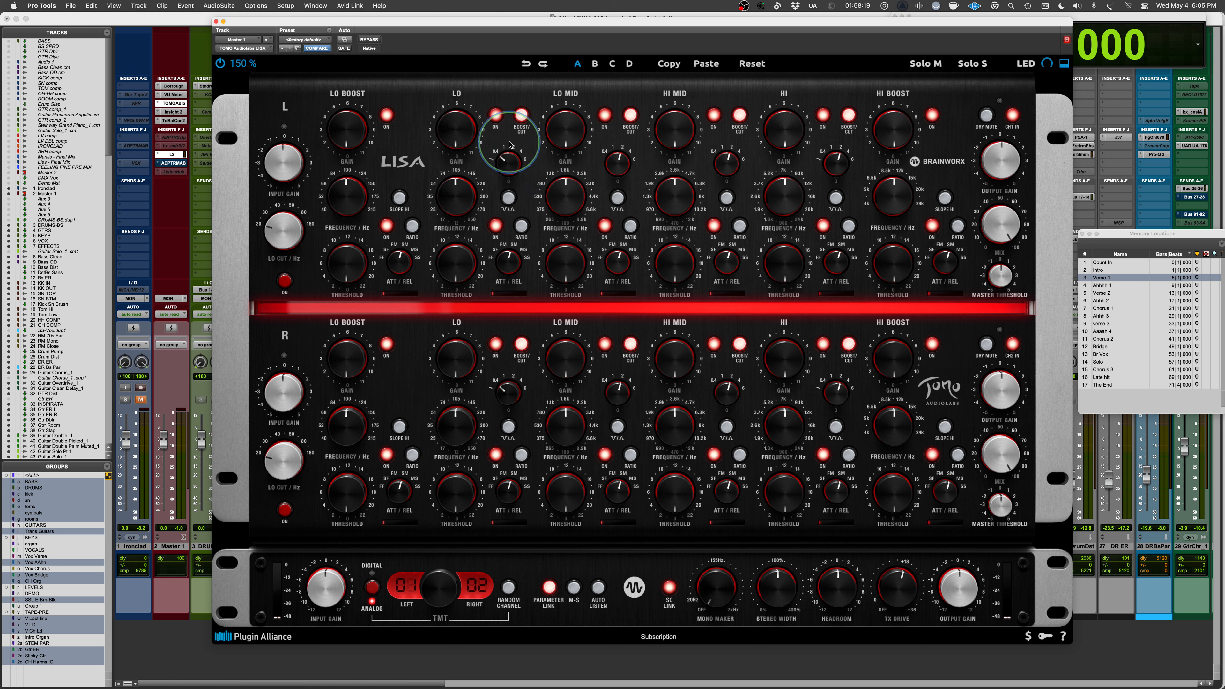
drag(497, 156, 507, 100)
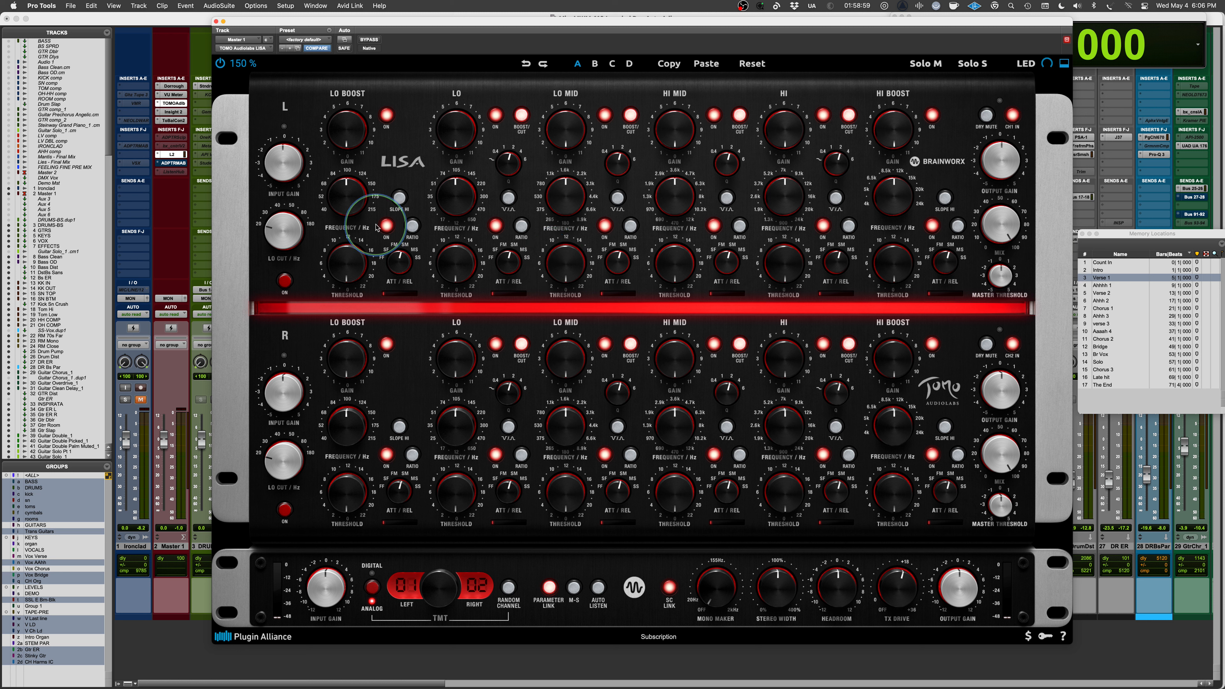
Toggle the Lo Boost band's dynamics section and its Ratio option, leaving dynamics on and Ratio off.
click(387, 227)
click(386, 227)
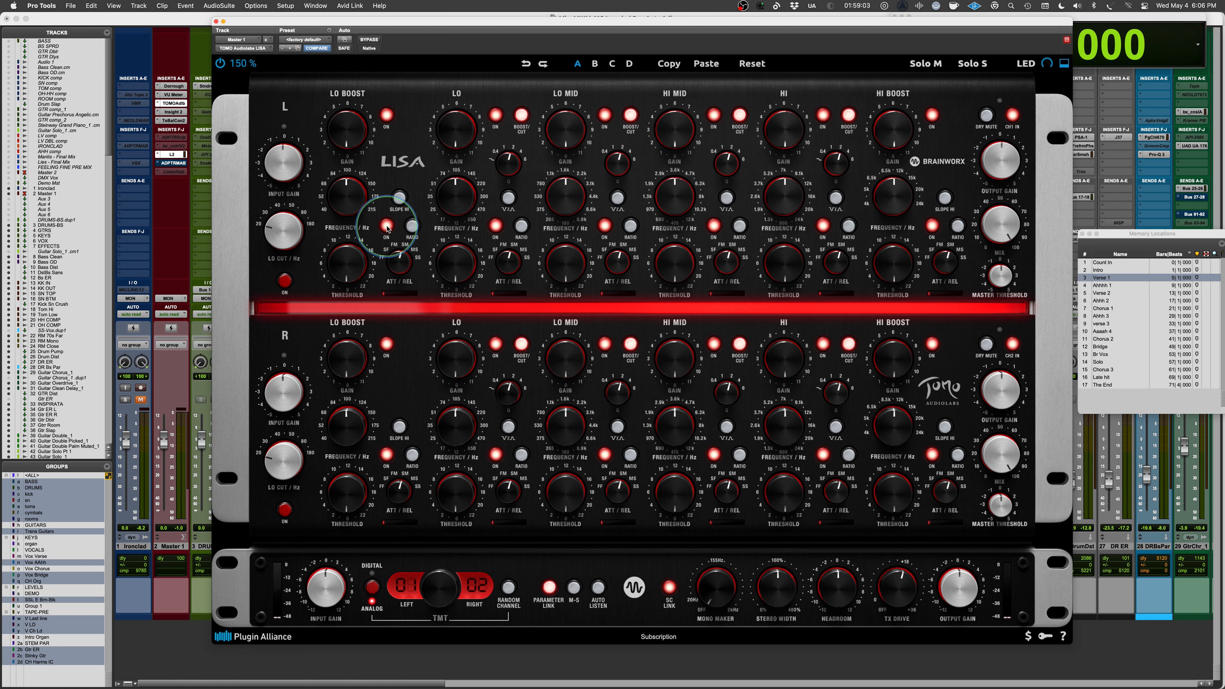
click(411, 230)
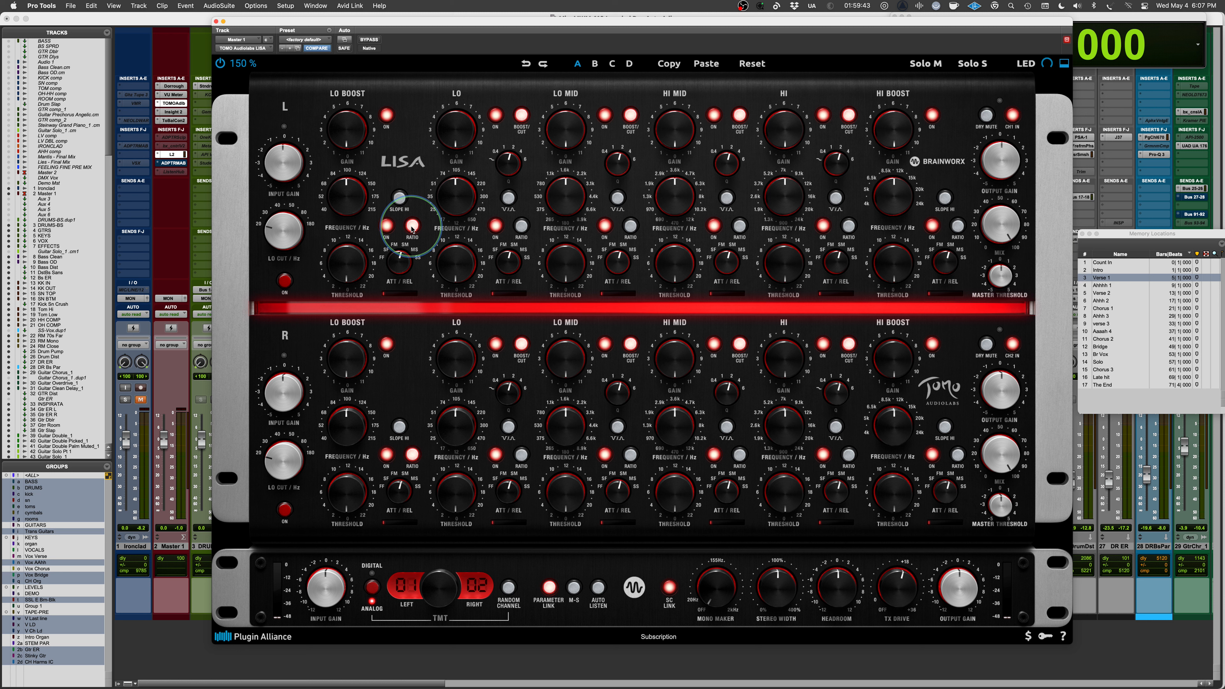
click(412, 226)
click(412, 226)
click(412, 226)
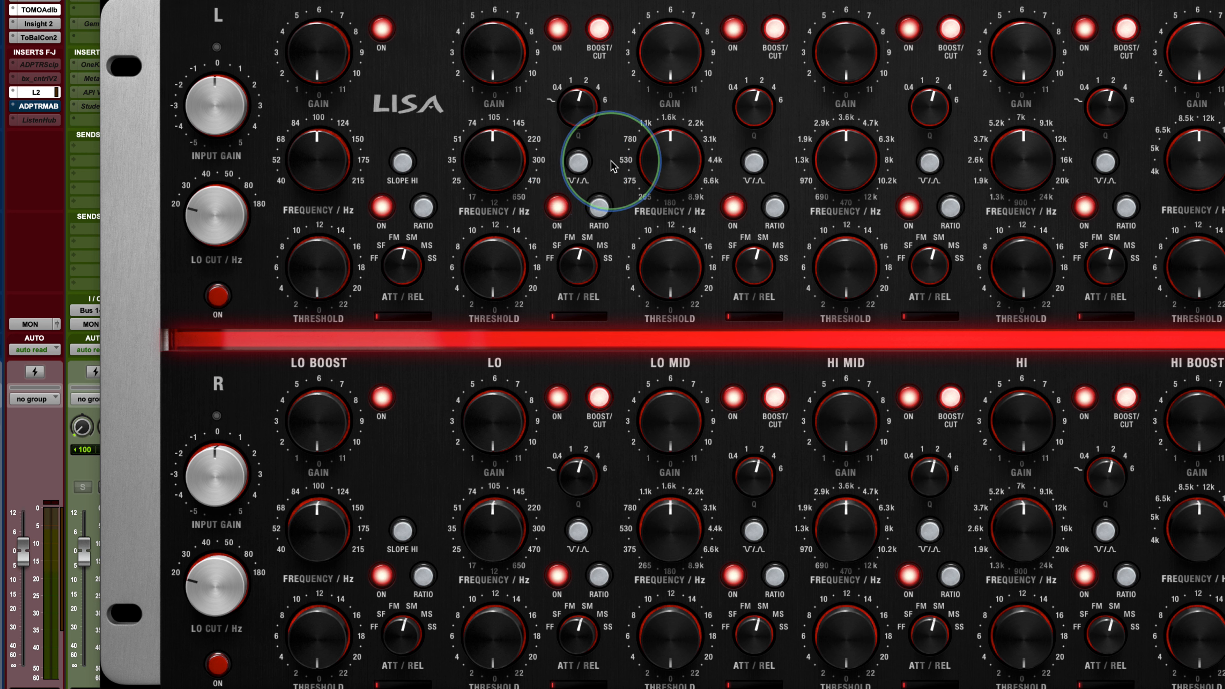
Toggle the Lo band's V/Λ dynamics direction and its Boost/Cut mode, returning both to their original states.
click(579, 163)
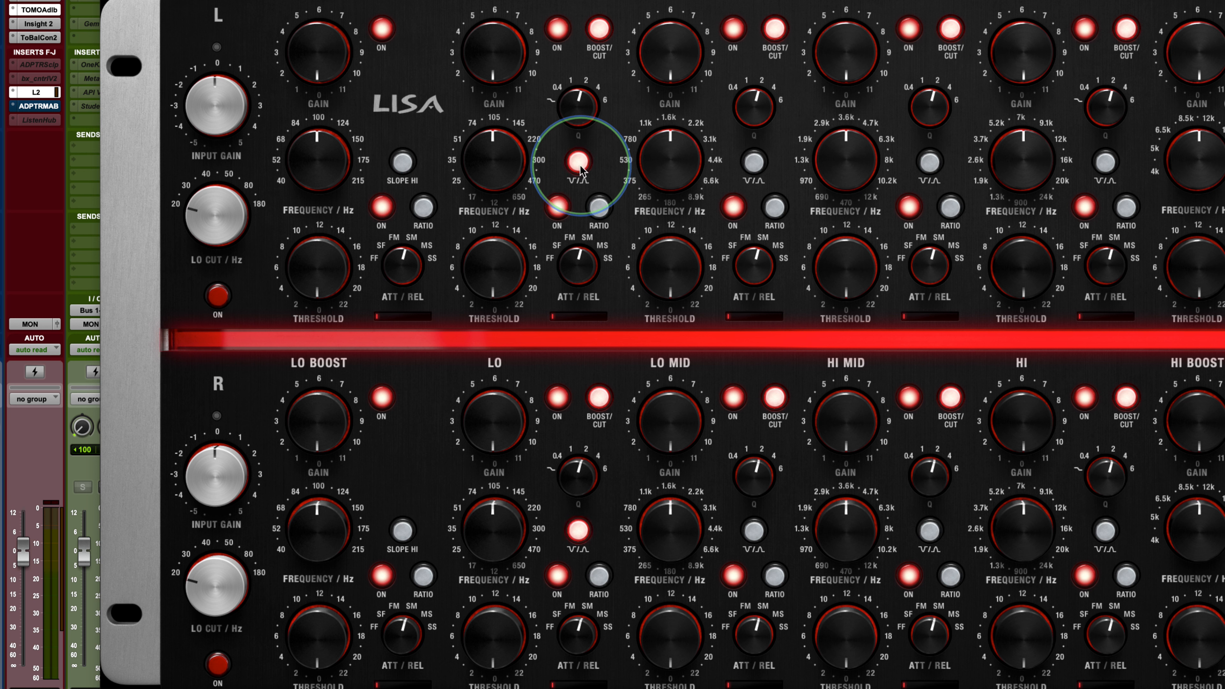
click(579, 163)
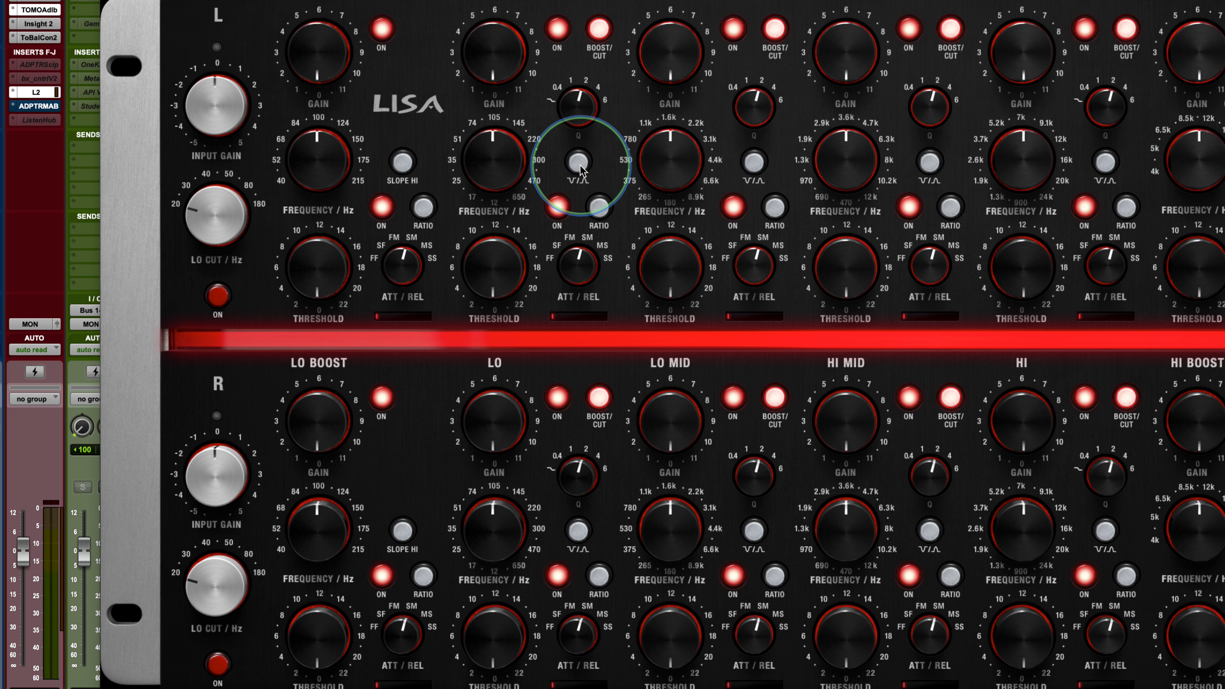
click(598, 30)
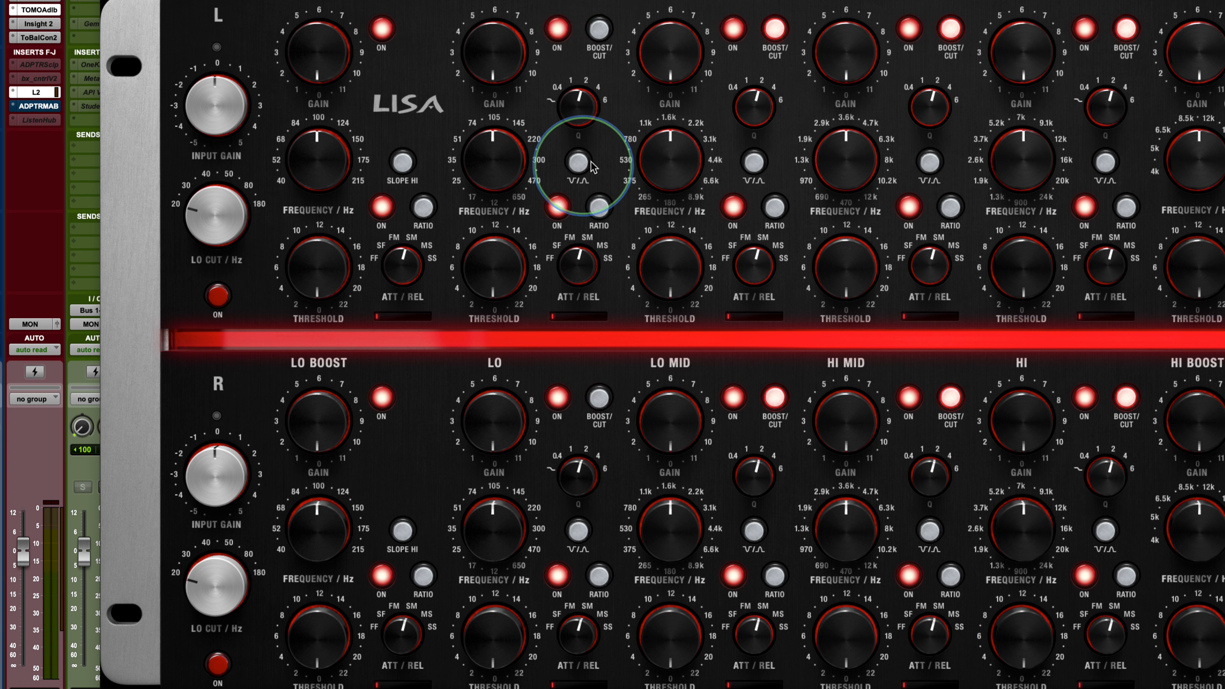
click(598, 30)
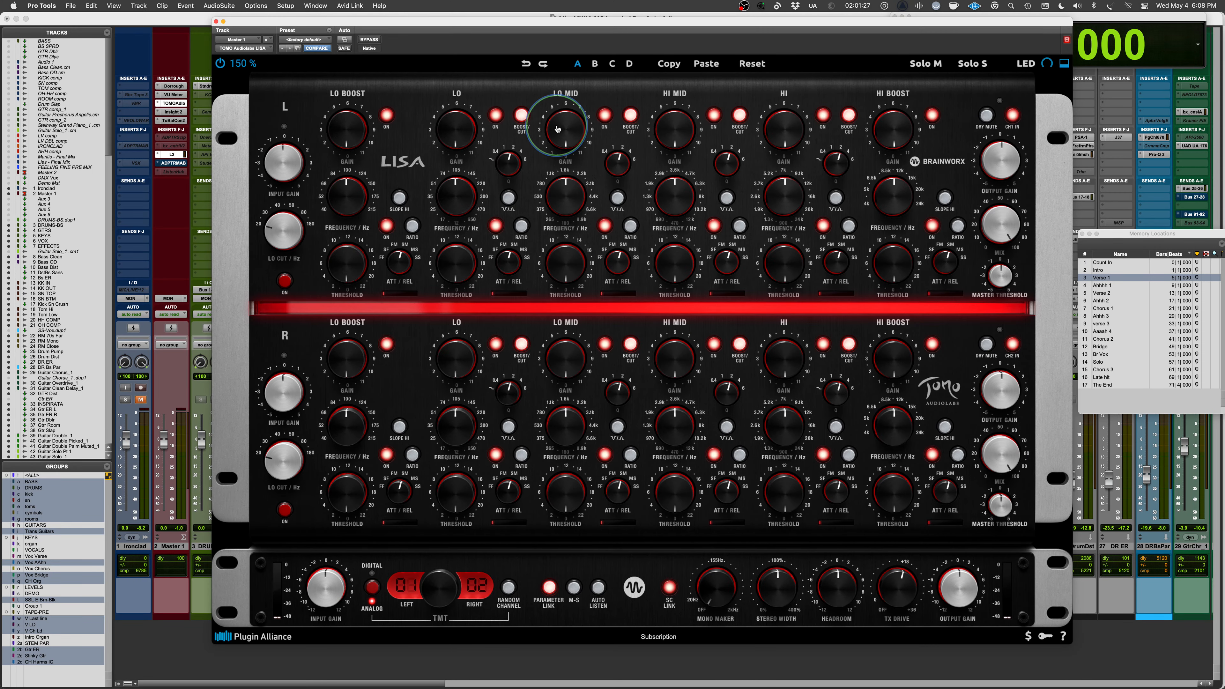
Switch to Sketchbook Pro to view the LISA.tif drawing.
key(super+Tab)
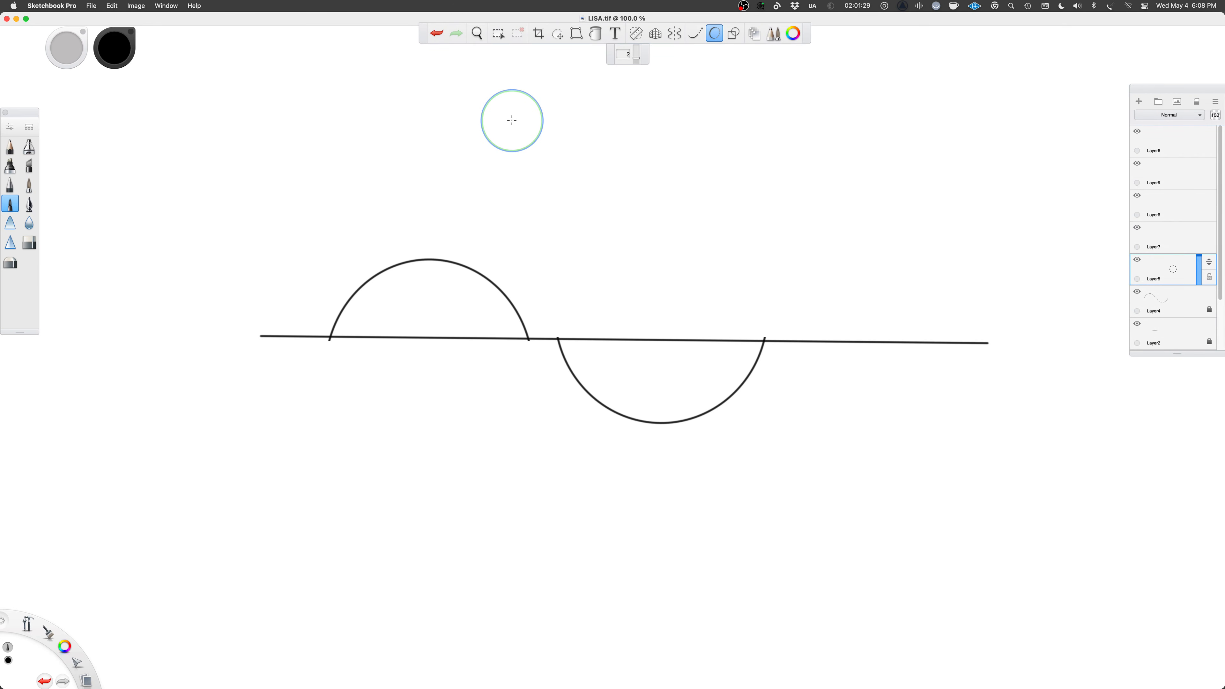
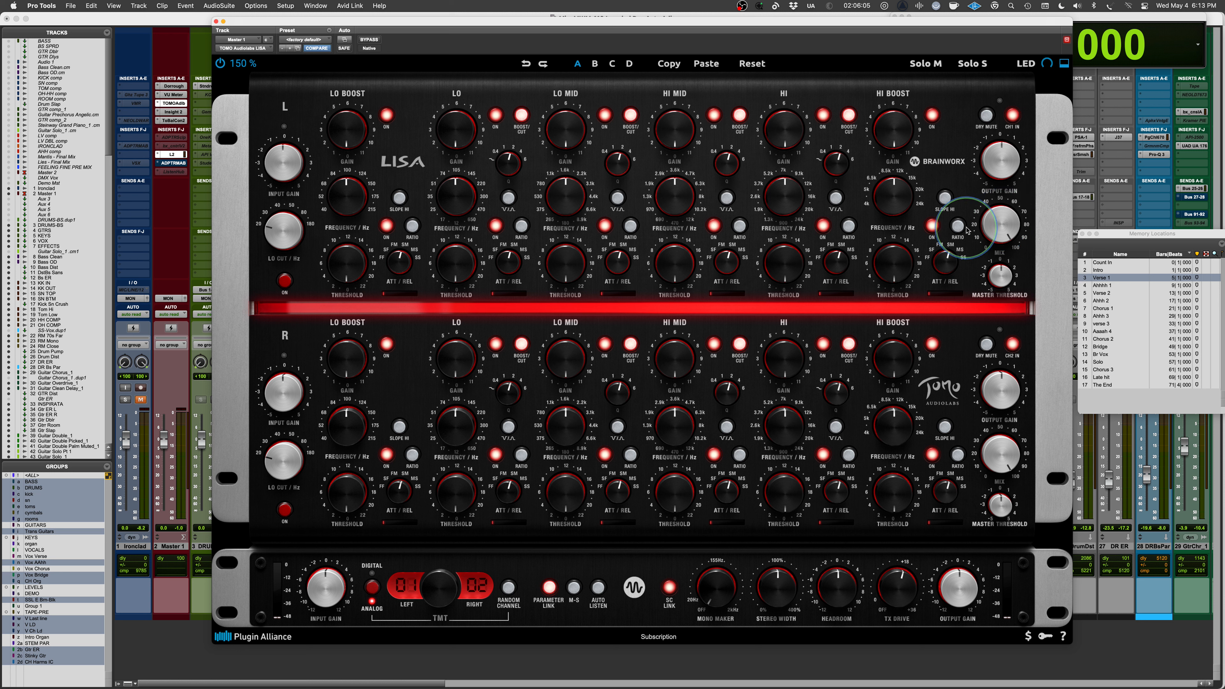
Try the Mix control, and switch M-S processing on and back off.
drag(1001, 226, 1010, 316)
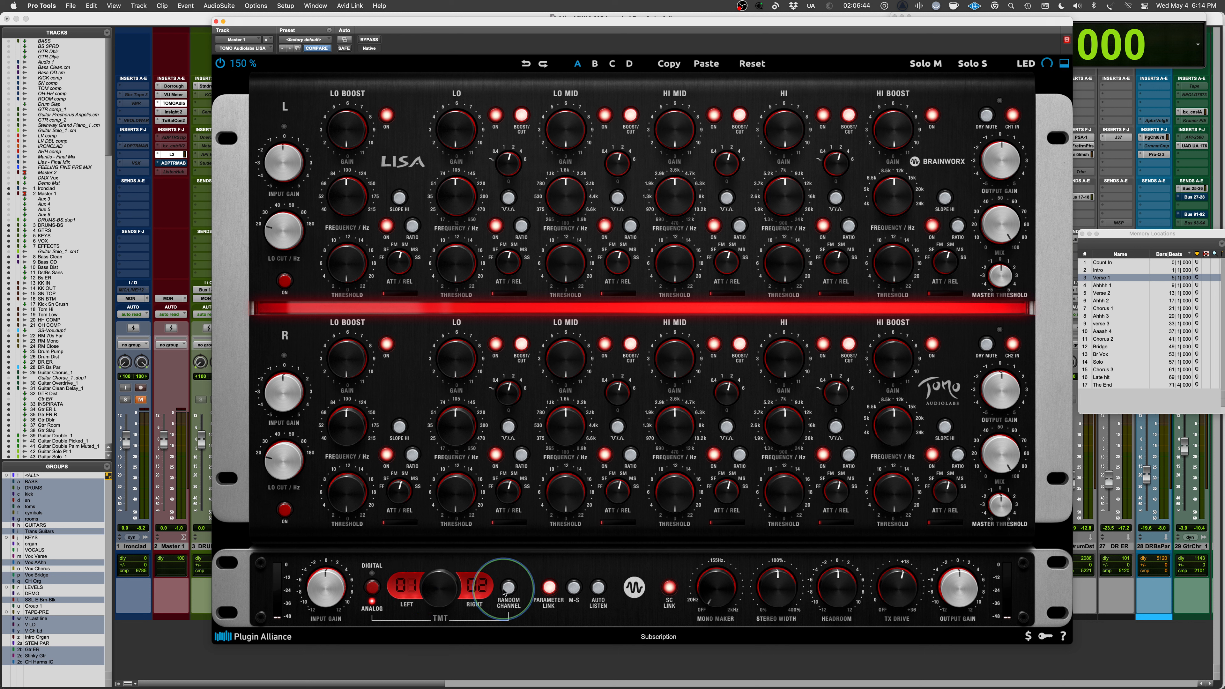
click(573, 588)
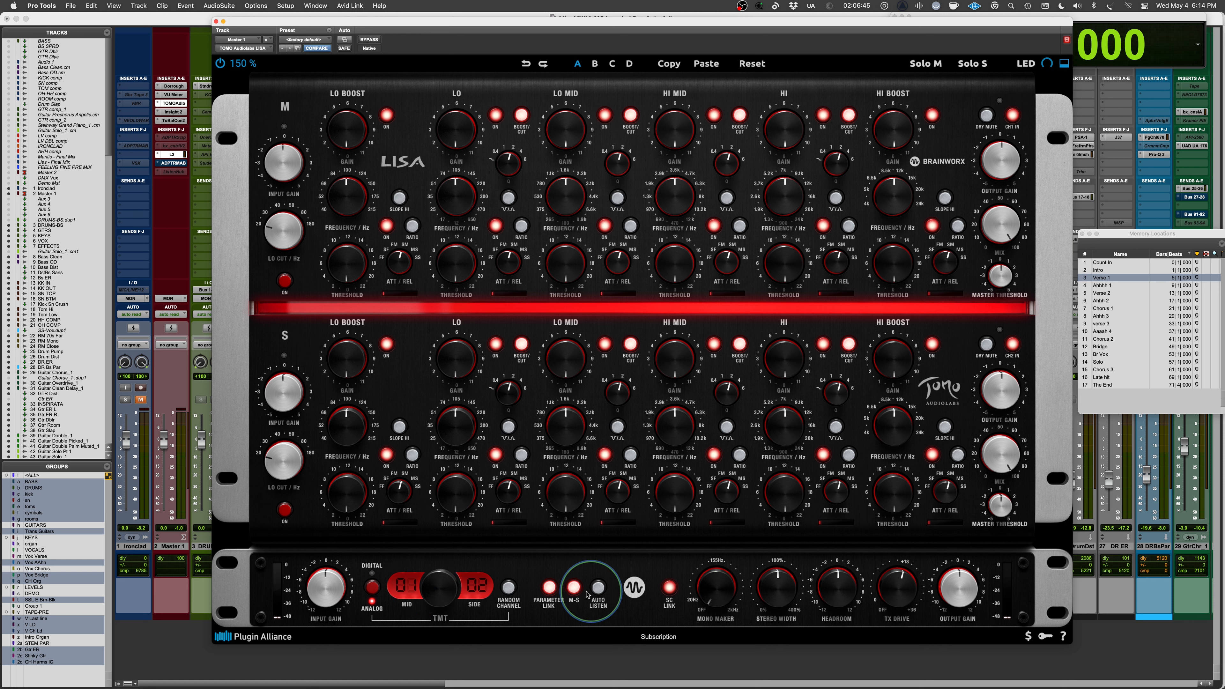
click(574, 588)
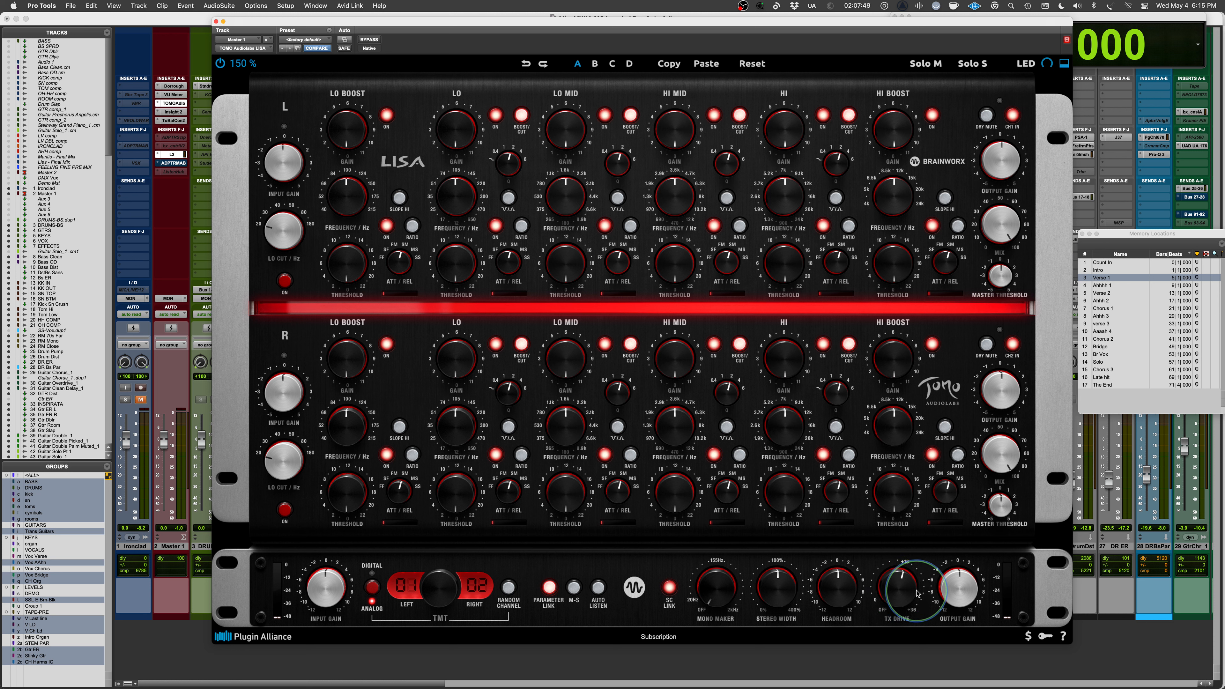
Turn down the TX Drive amount.
drag(917, 594, 851, 685)
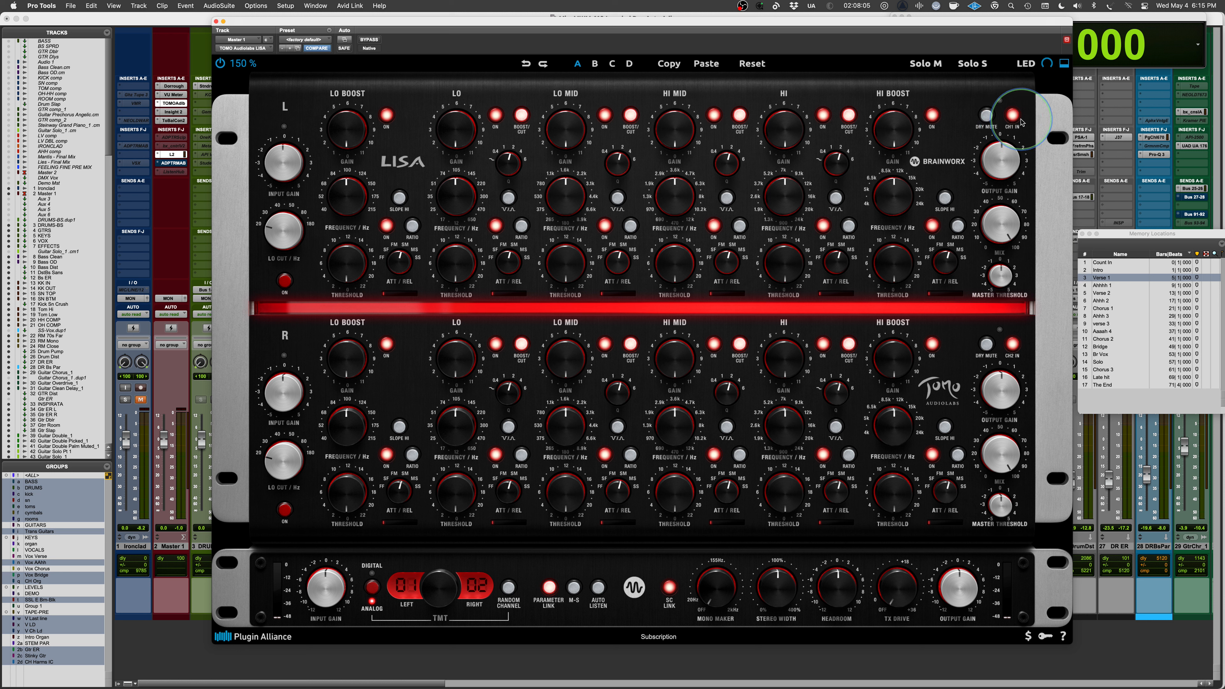
Toggle Dry Mute on and off repeatedly, leaving it off.
click(985, 119)
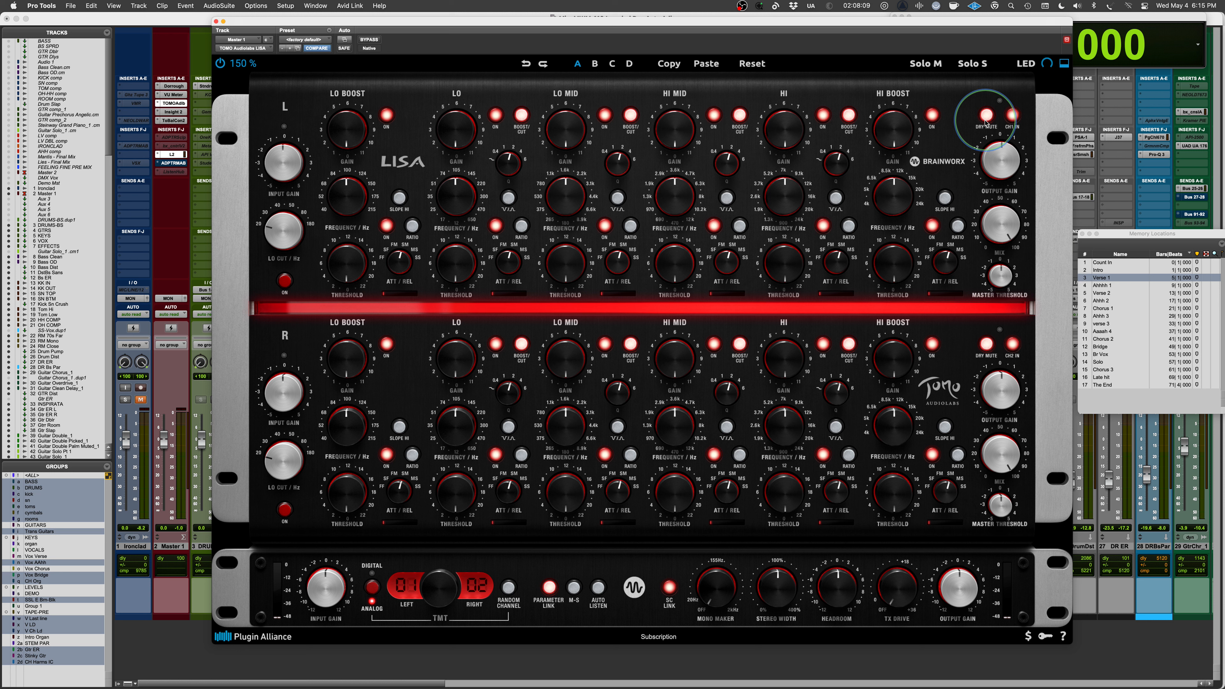
click(985, 118)
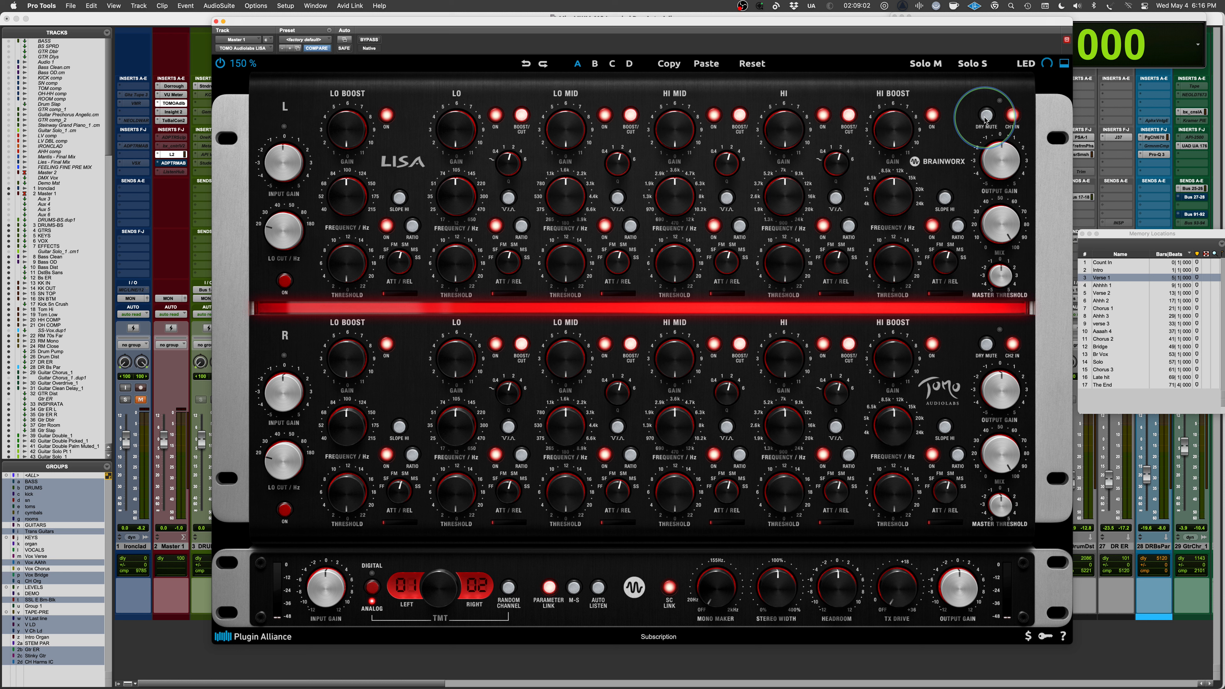
click(985, 118)
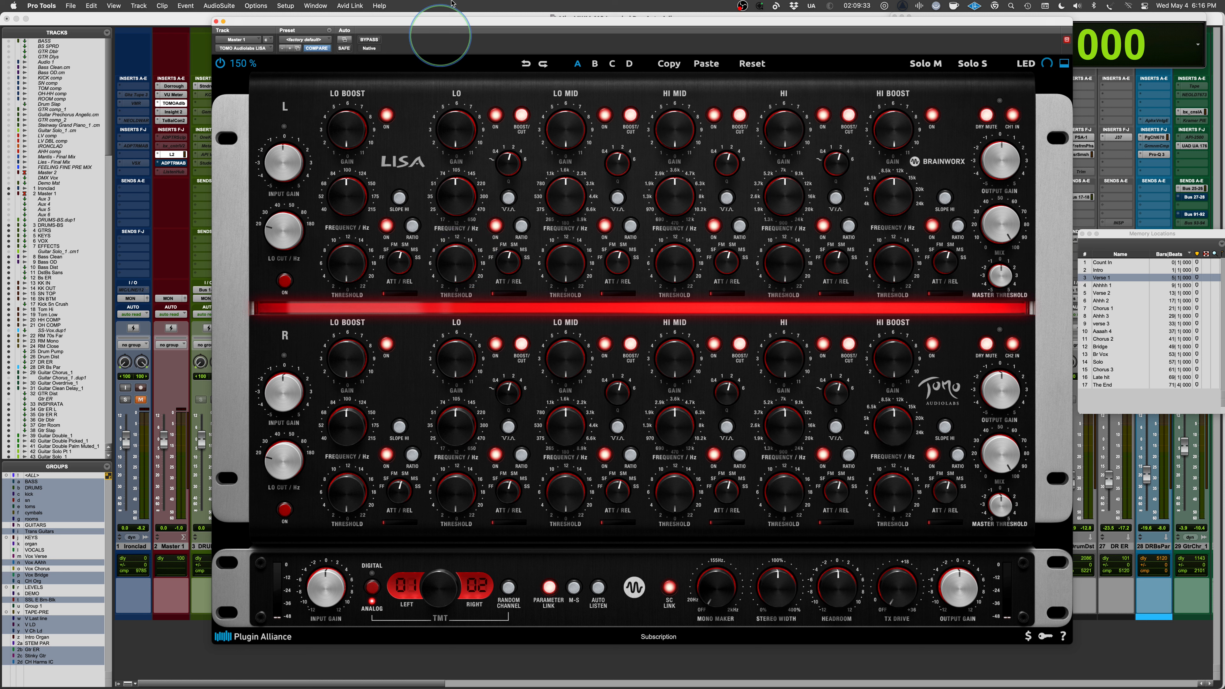
click(987, 116)
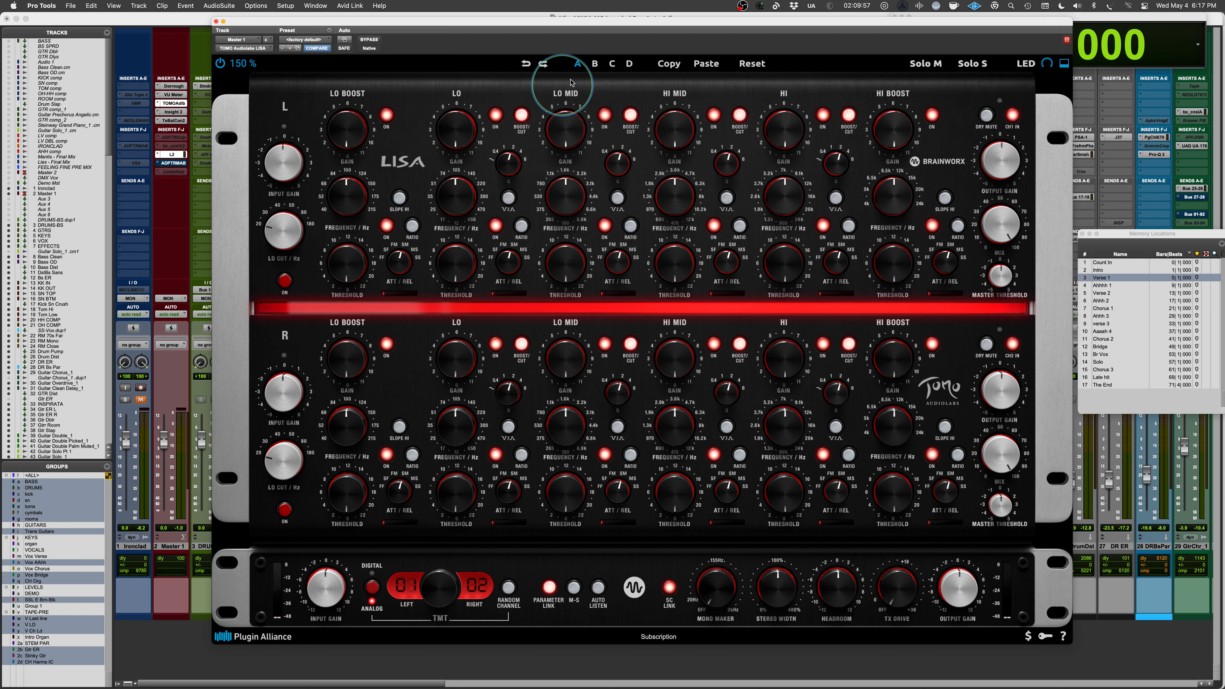
Turn off the dynamics section on all six bands, from Lo Boost through Hi Boost.
drag(630, 18, 622, 9)
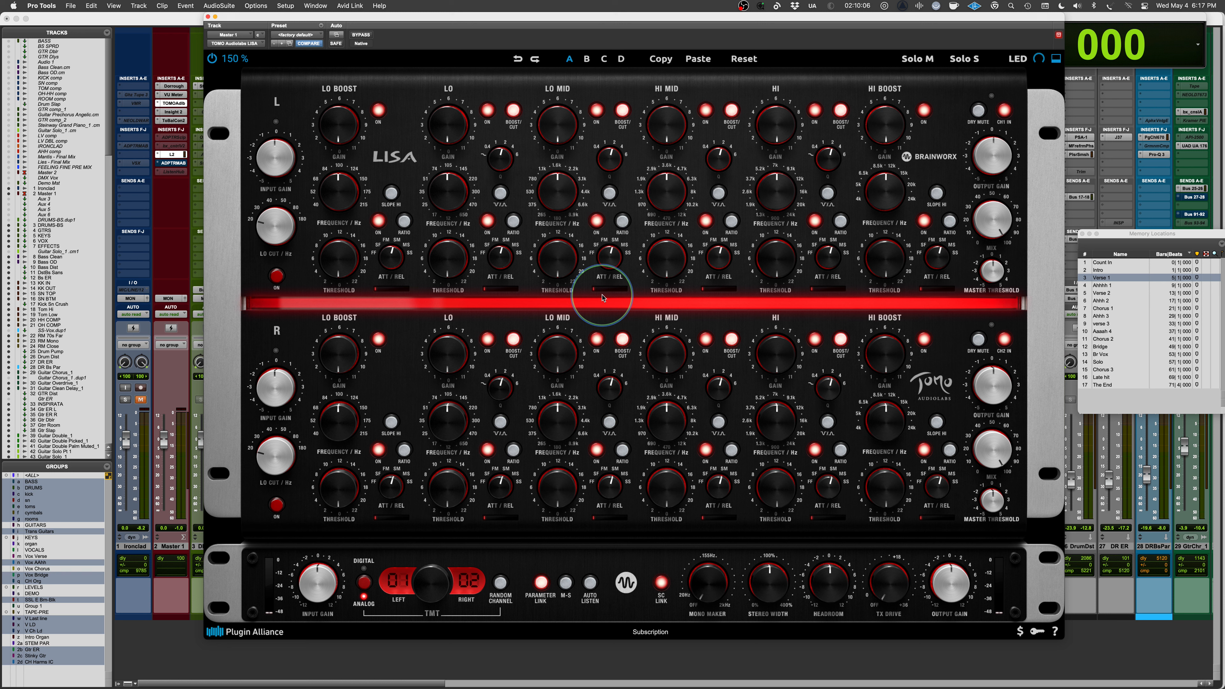
click(378, 220)
click(487, 221)
click(597, 221)
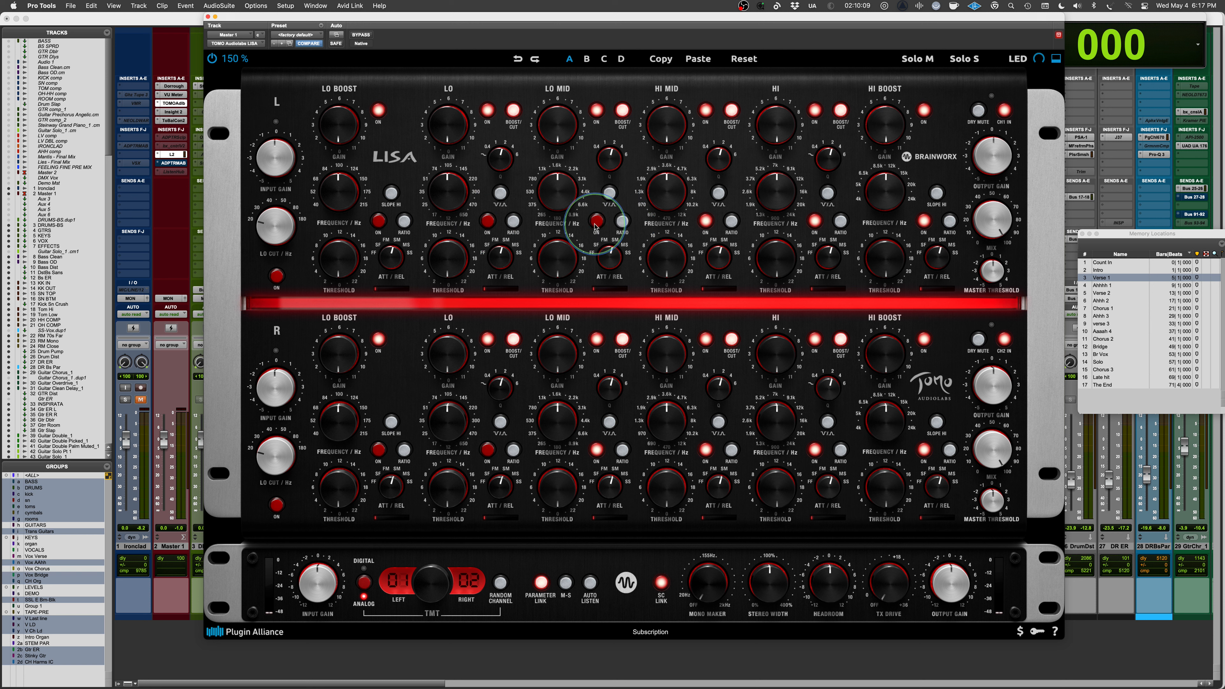
click(706, 221)
click(815, 221)
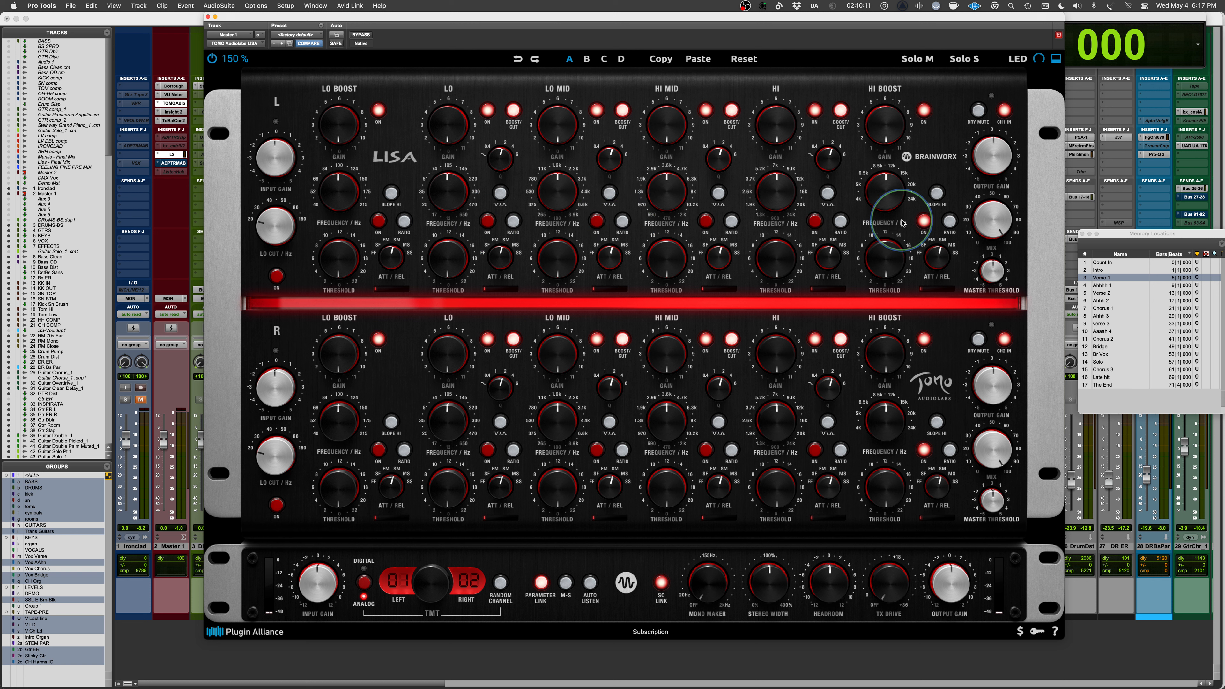
click(923, 220)
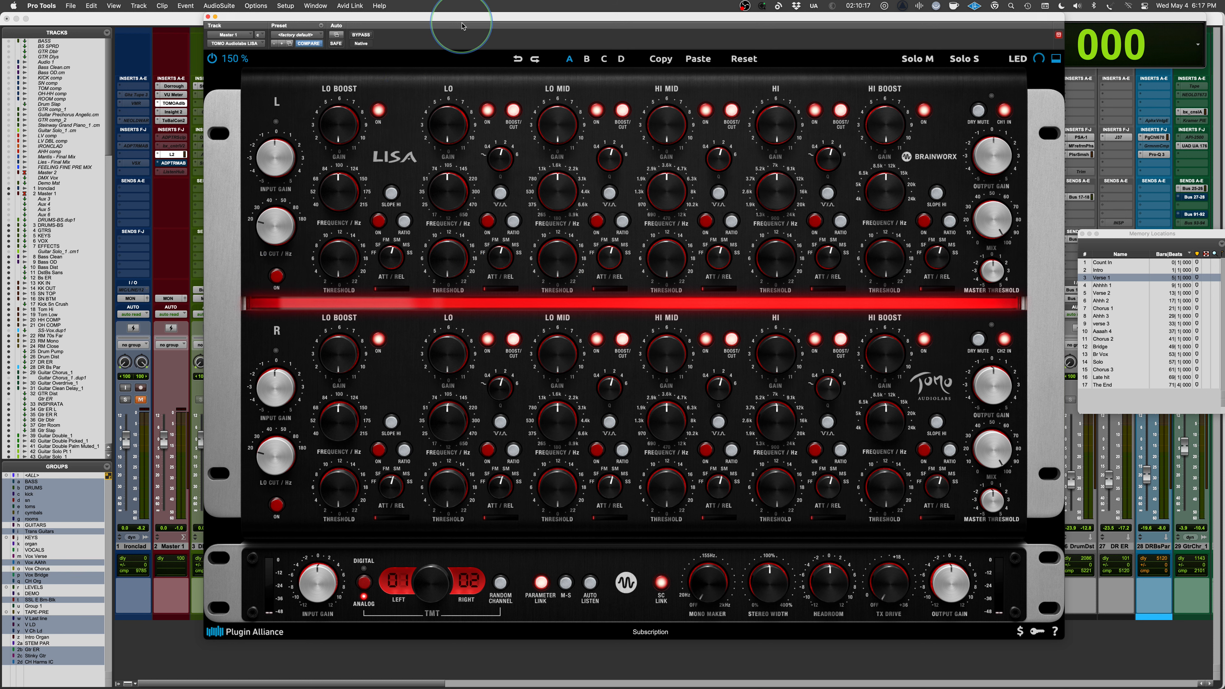
Move the plug-in window clear of the DRUMSB track strip and start playback.
drag(470, 15, 488, 16)
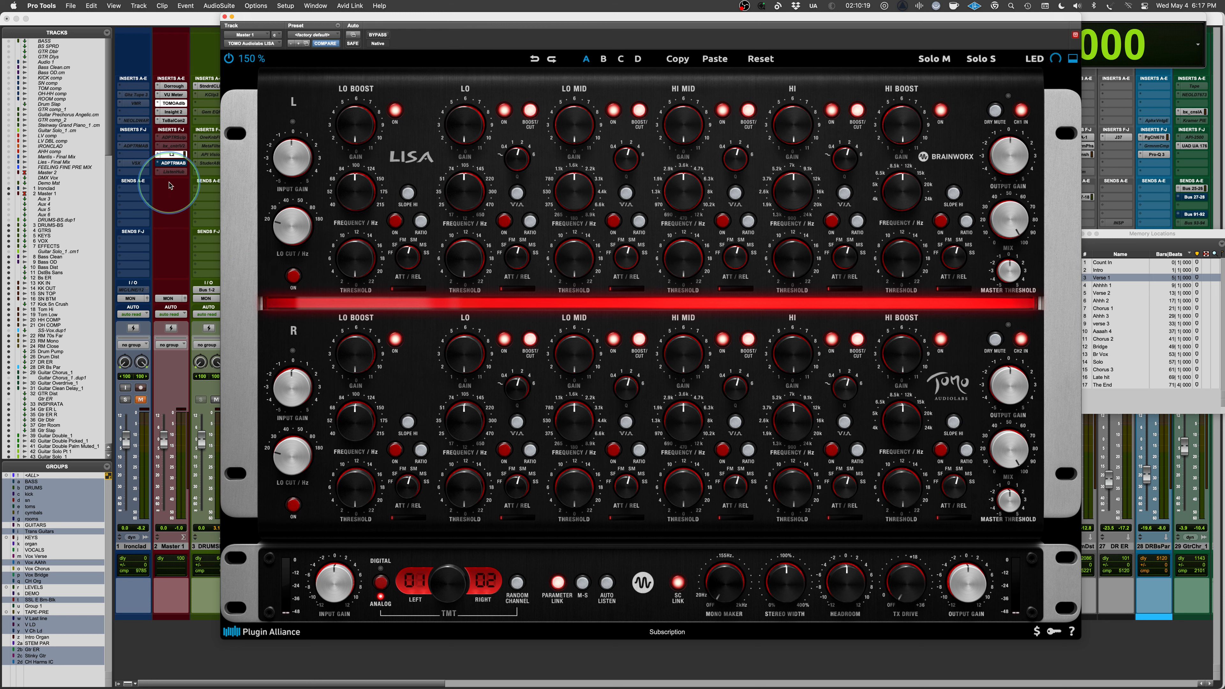
mouse_move(341, 24)
mouse_down()
mouse_move(453, 25)
mouse_move(350, 24)
mouse_up()
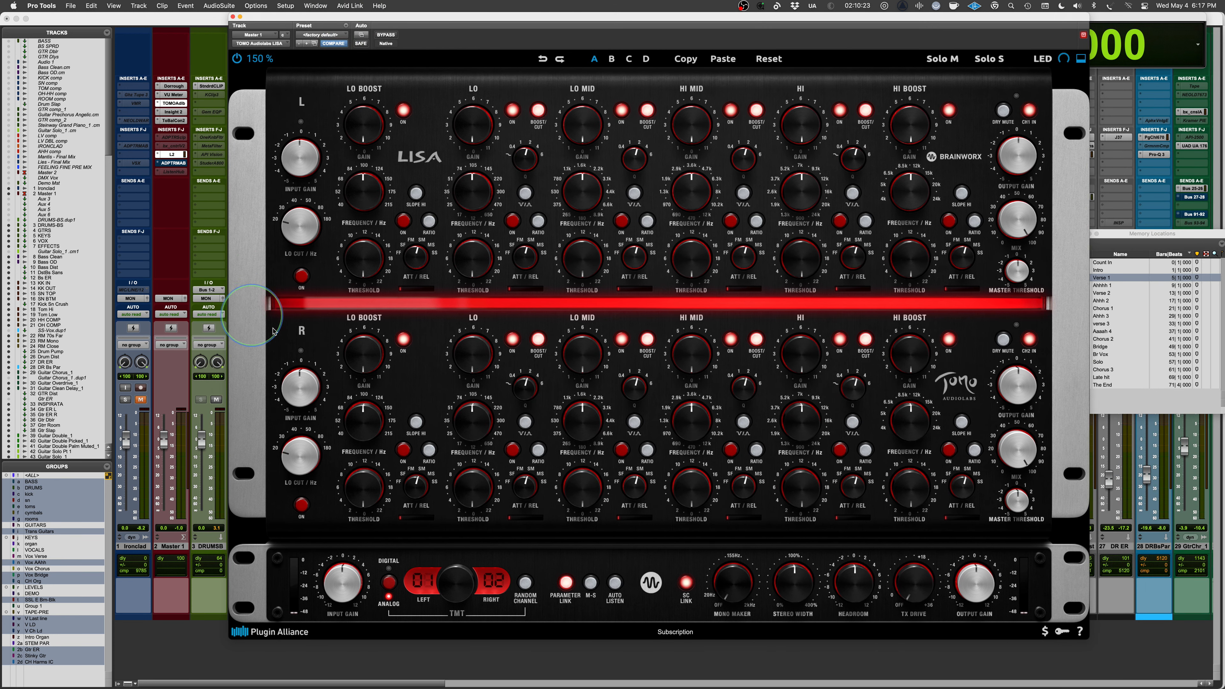
key(space)
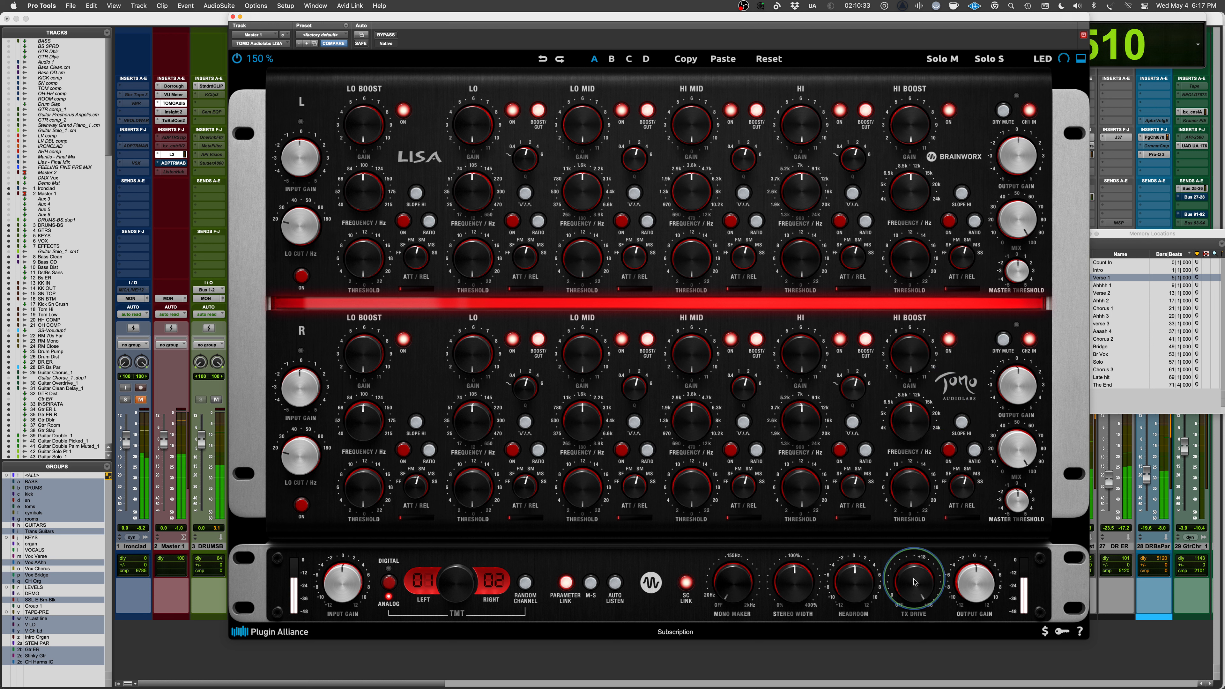
Sweep the TX Drive amount while the song plays, then stop playback.
drag(918, 575, 913, 688)
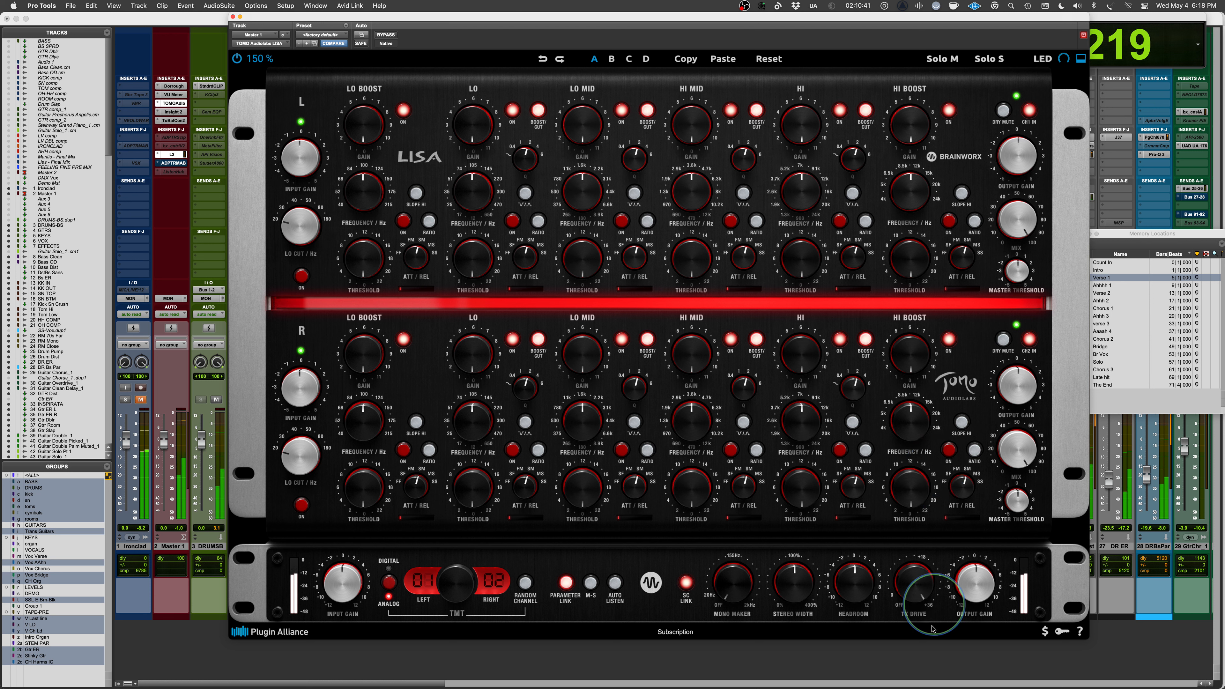
drag(921, 595, 888, 687)
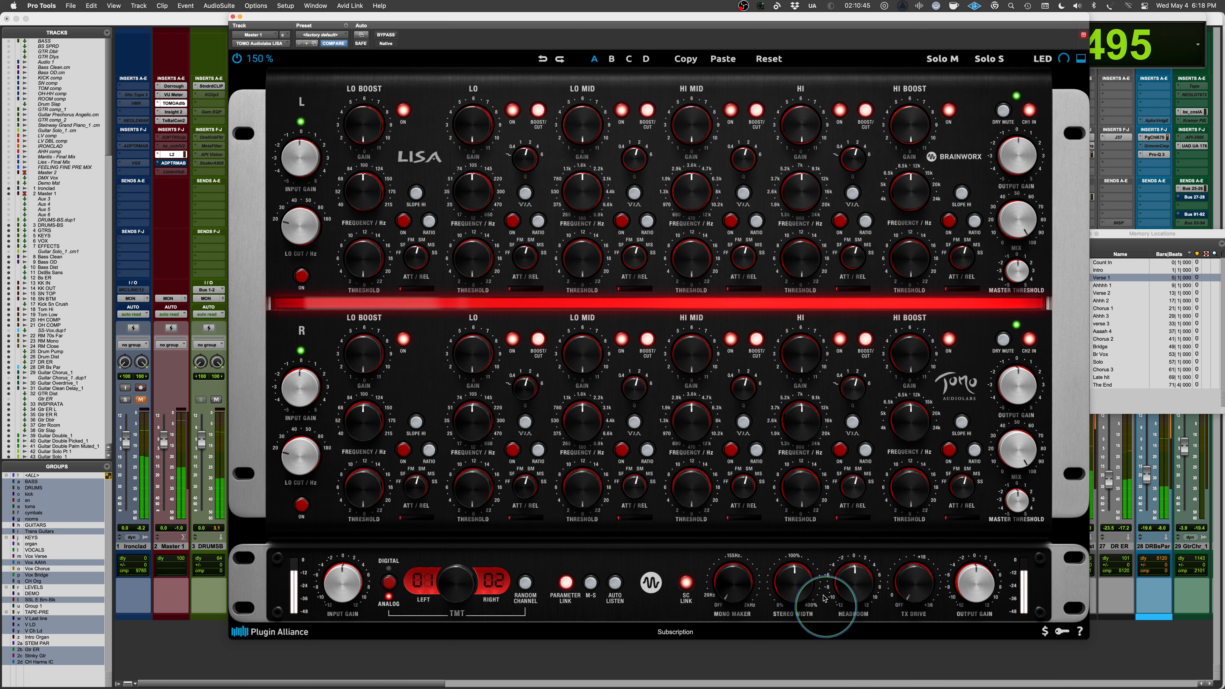
key(space)
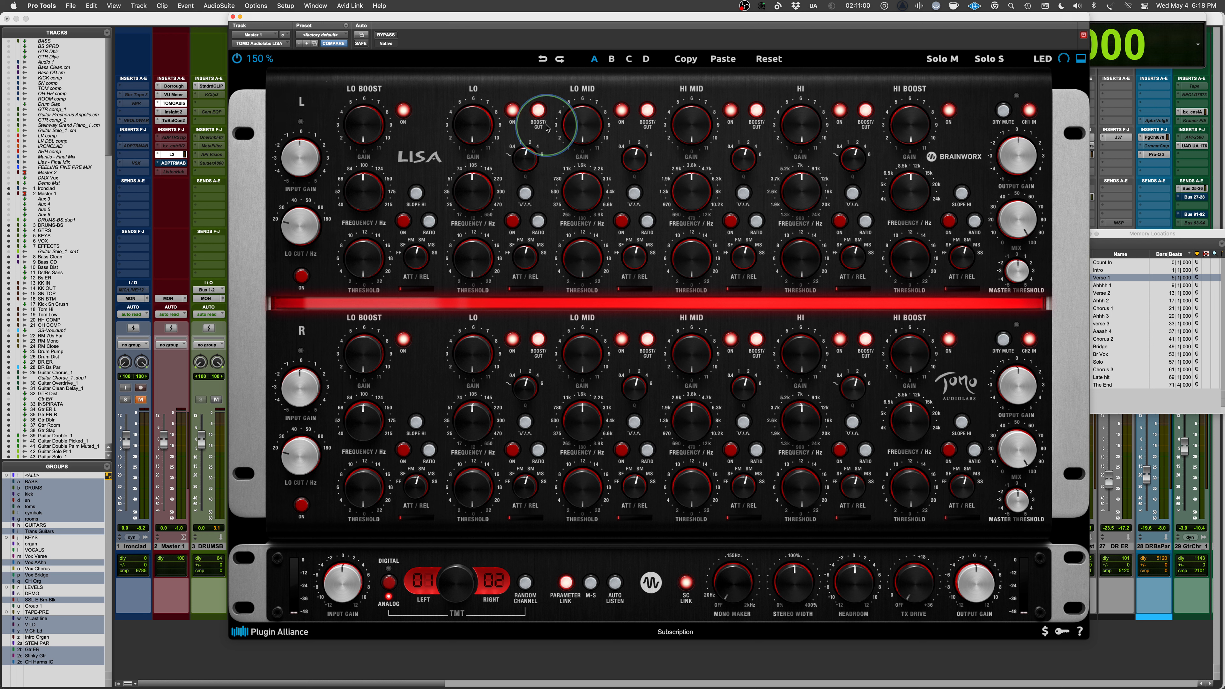
Switch the Lo Mid band from Boost to Cut and sweep its gain up and back down during playback.
scroll(582, 190, down, 5)
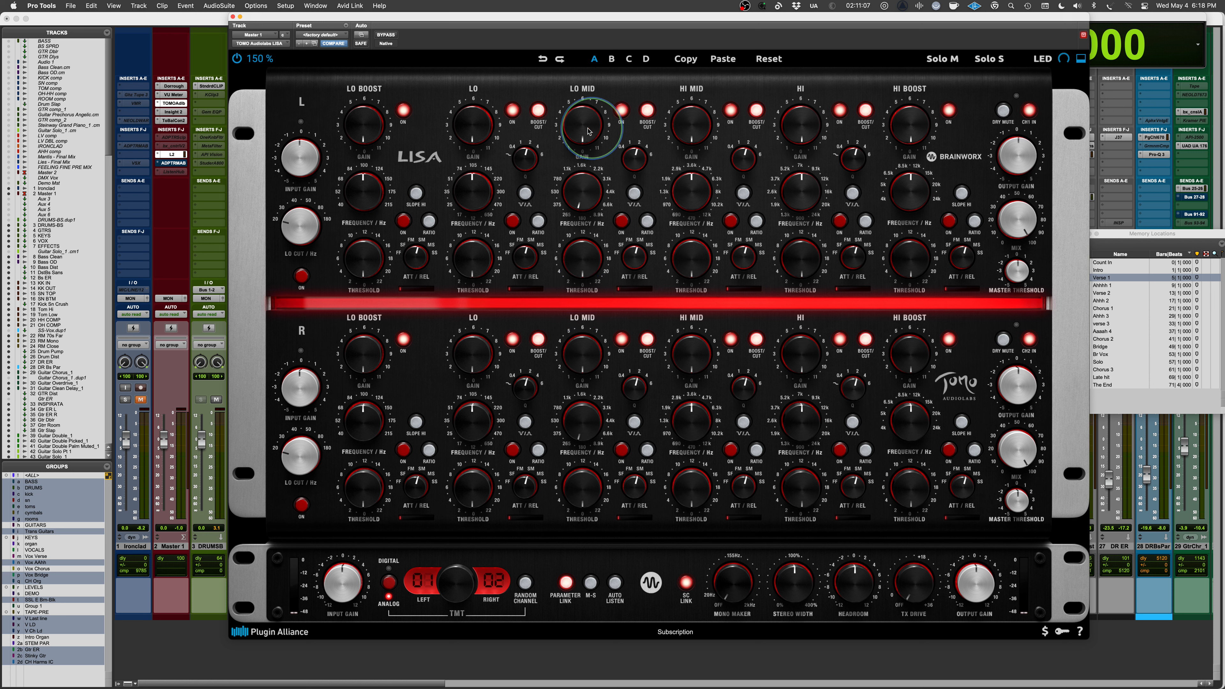
click(649, 112)
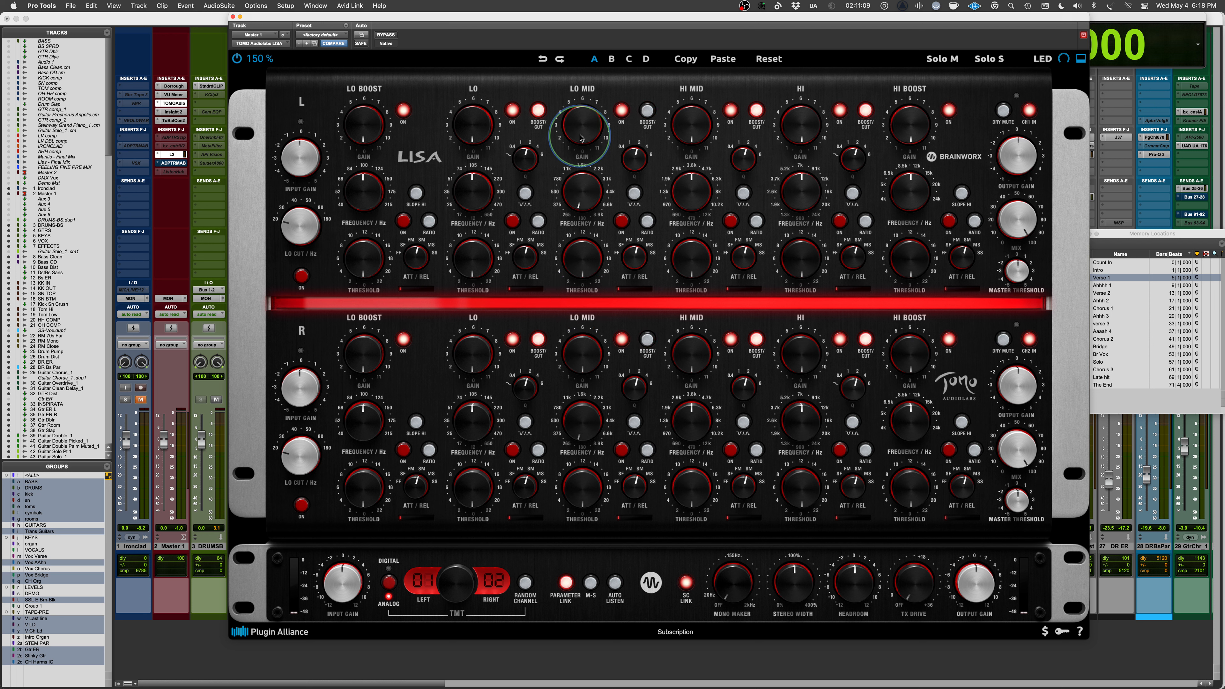
drag(578, 120, 589, 42)
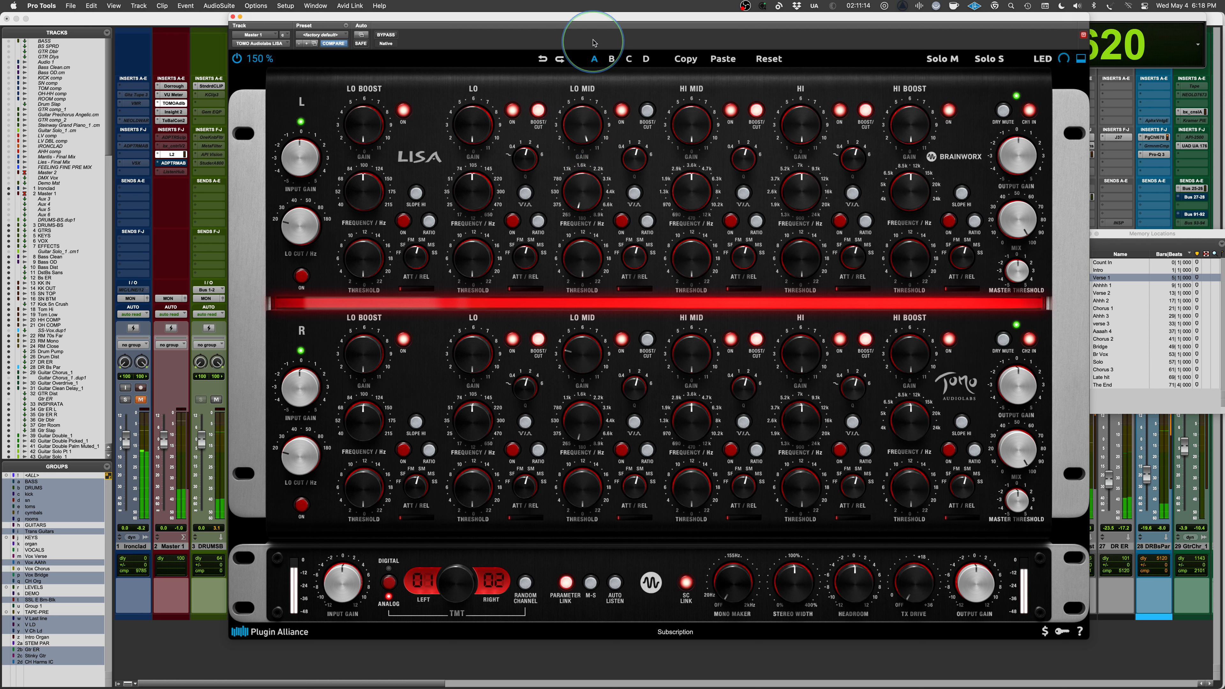
drag(588, 88, 582, 134)
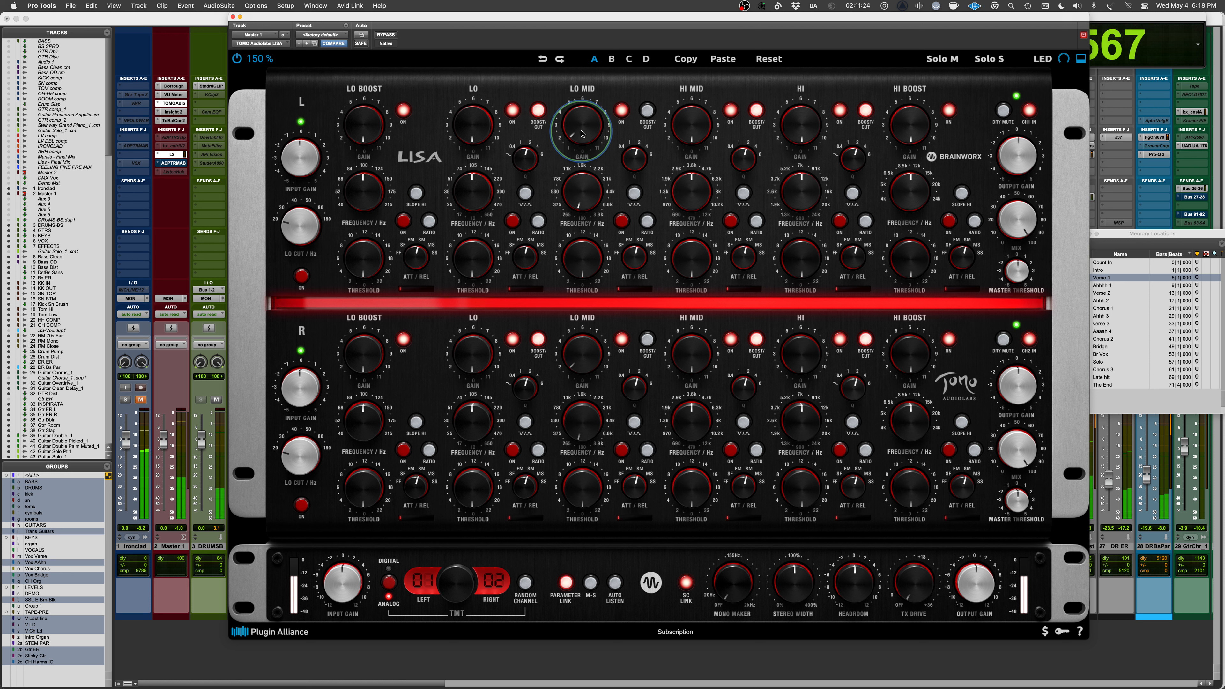
drag(582, 134, 582, 125)
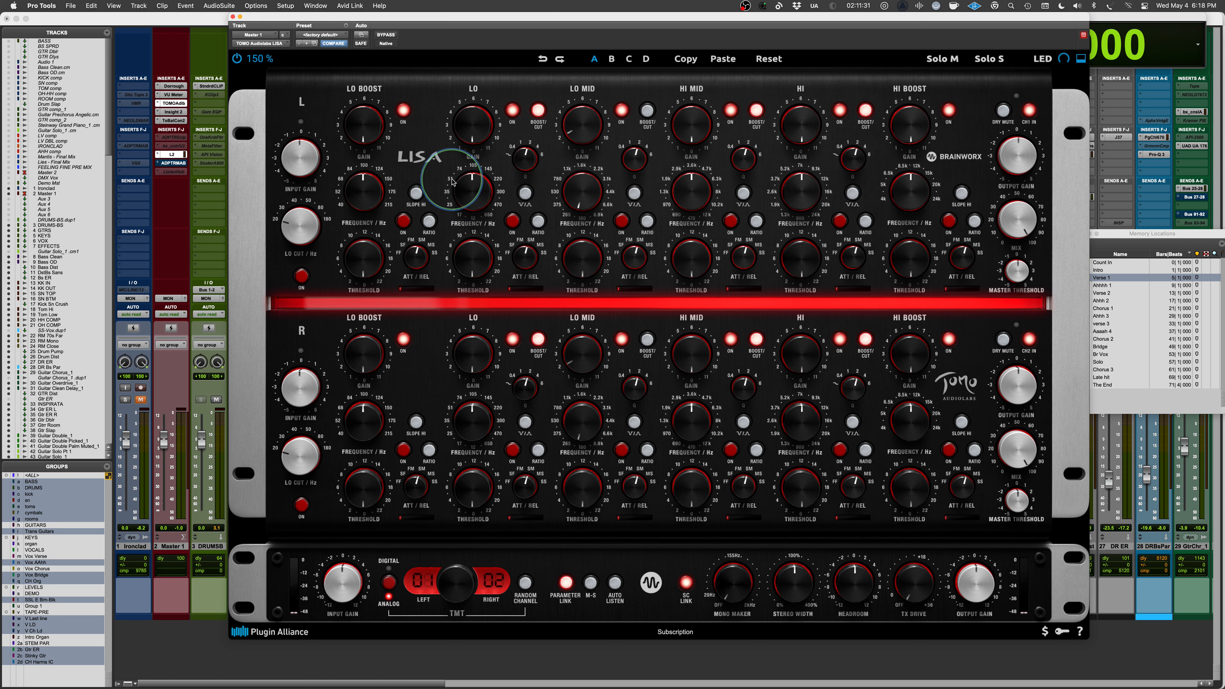
click(1002, 111)
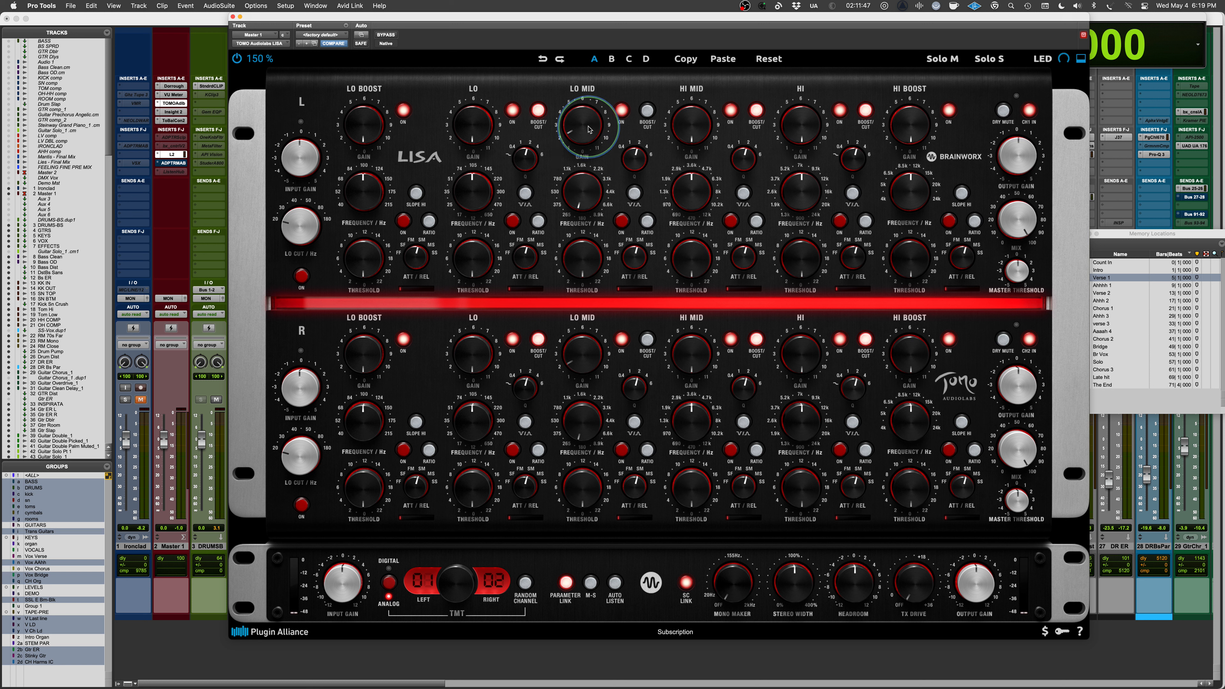
click(648, 111)
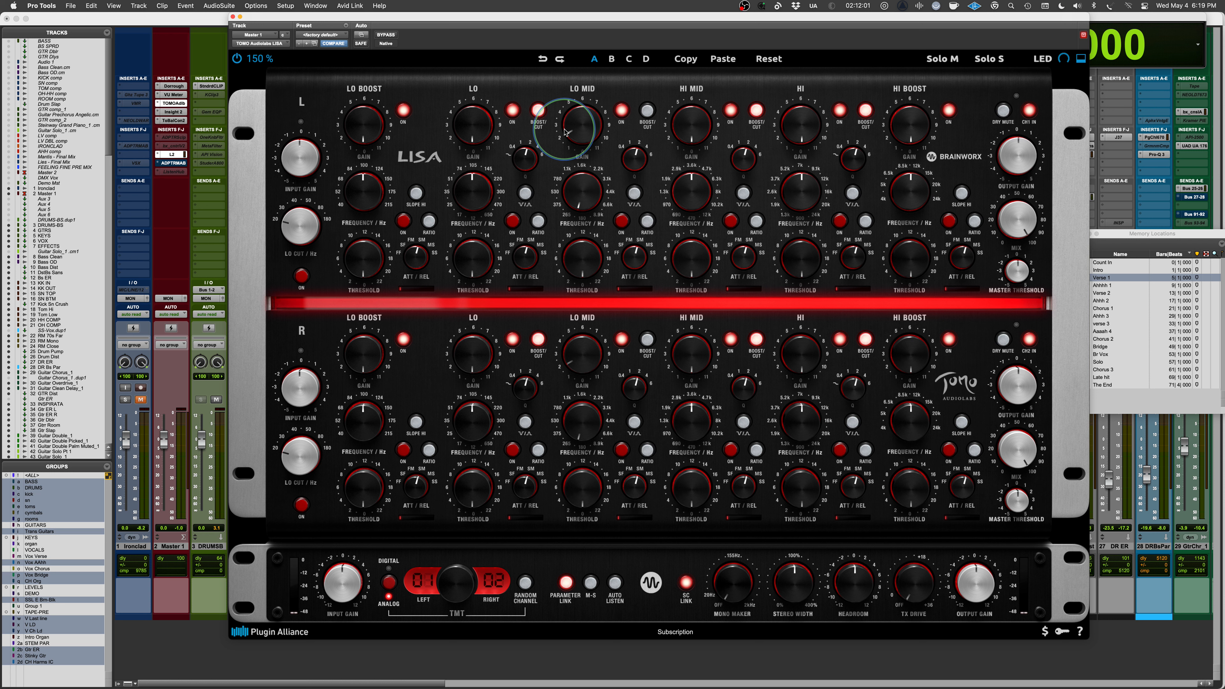
click(649, 113)
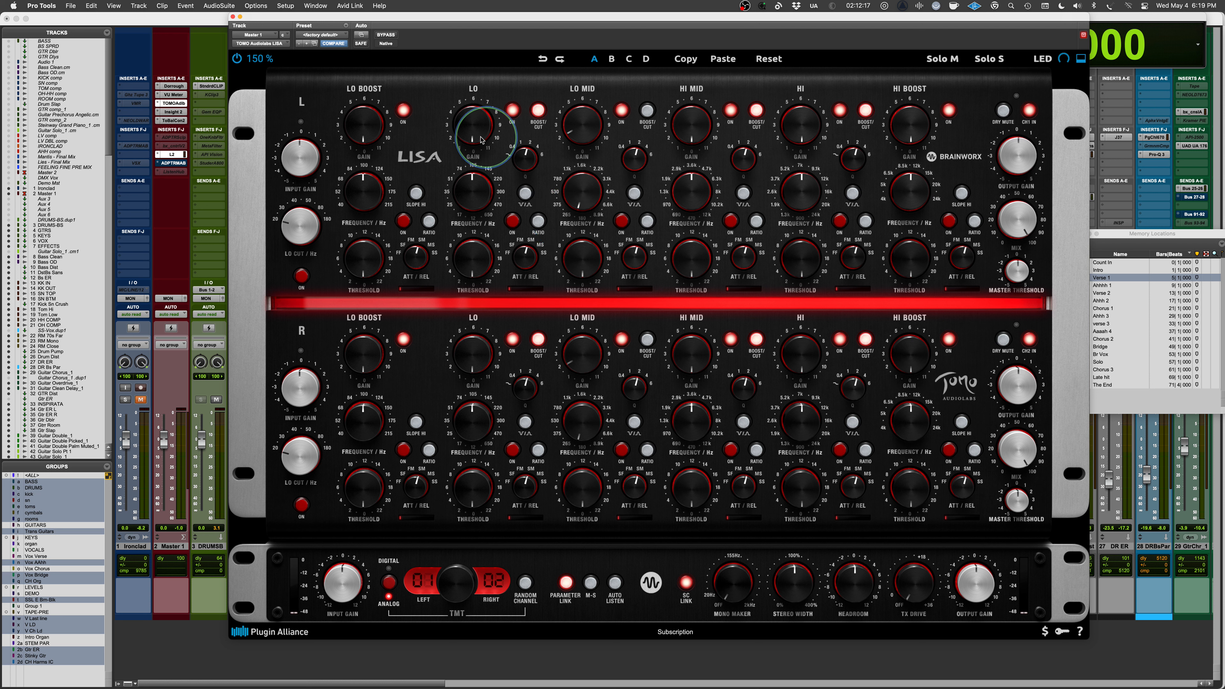
Lower the Lo band's frequency, and raise its gain and Q while the song plays.
mouse_move(458, 197)
mouse_down()
mouse_move(456, 227)
mouse_move(461, 192)
mouse_up()
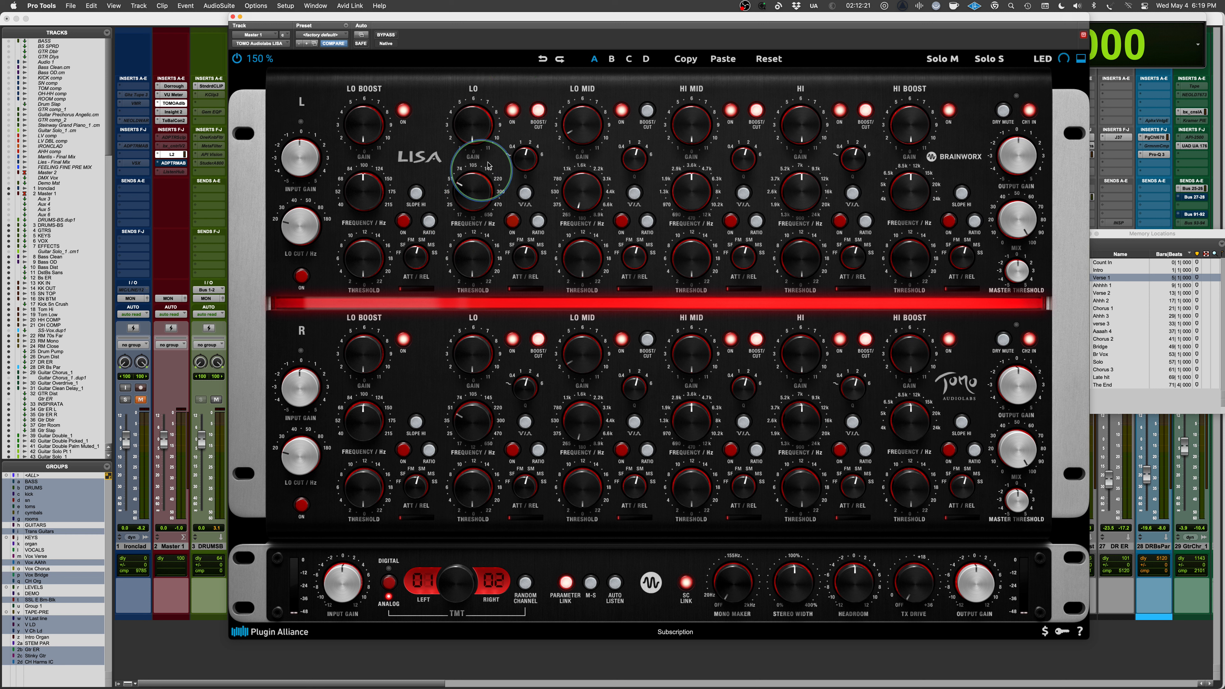
drag(476, 135, 471, 104)
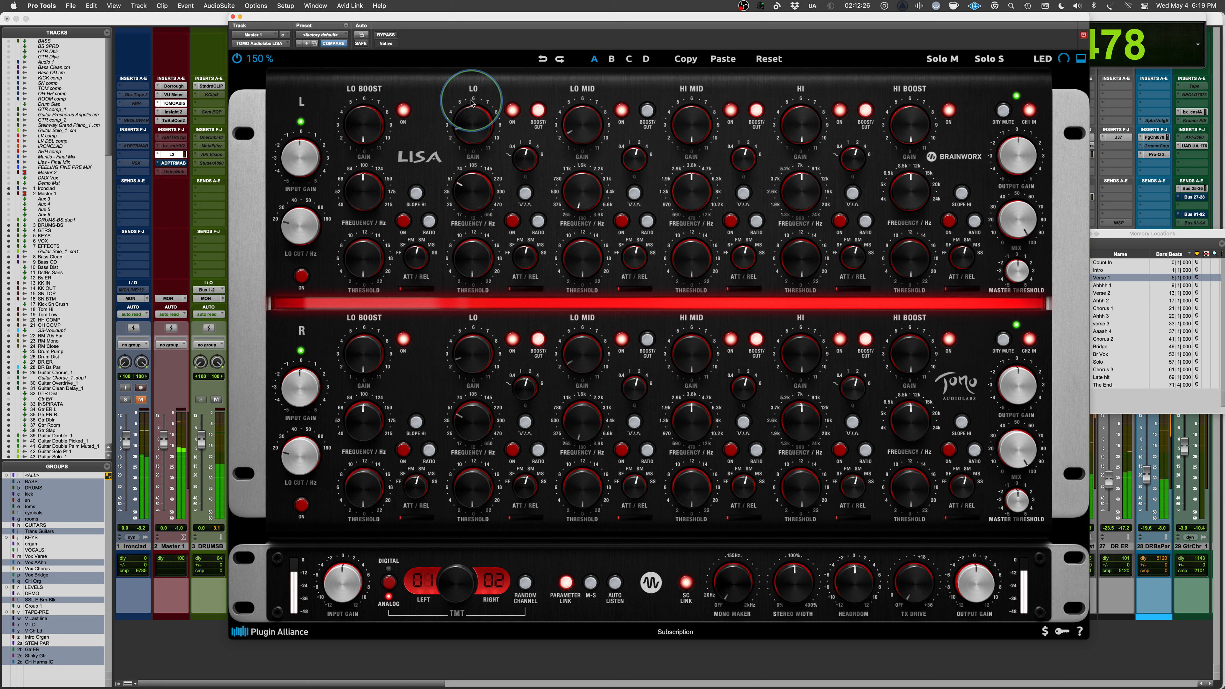
drag(527, 157, 544, 54)
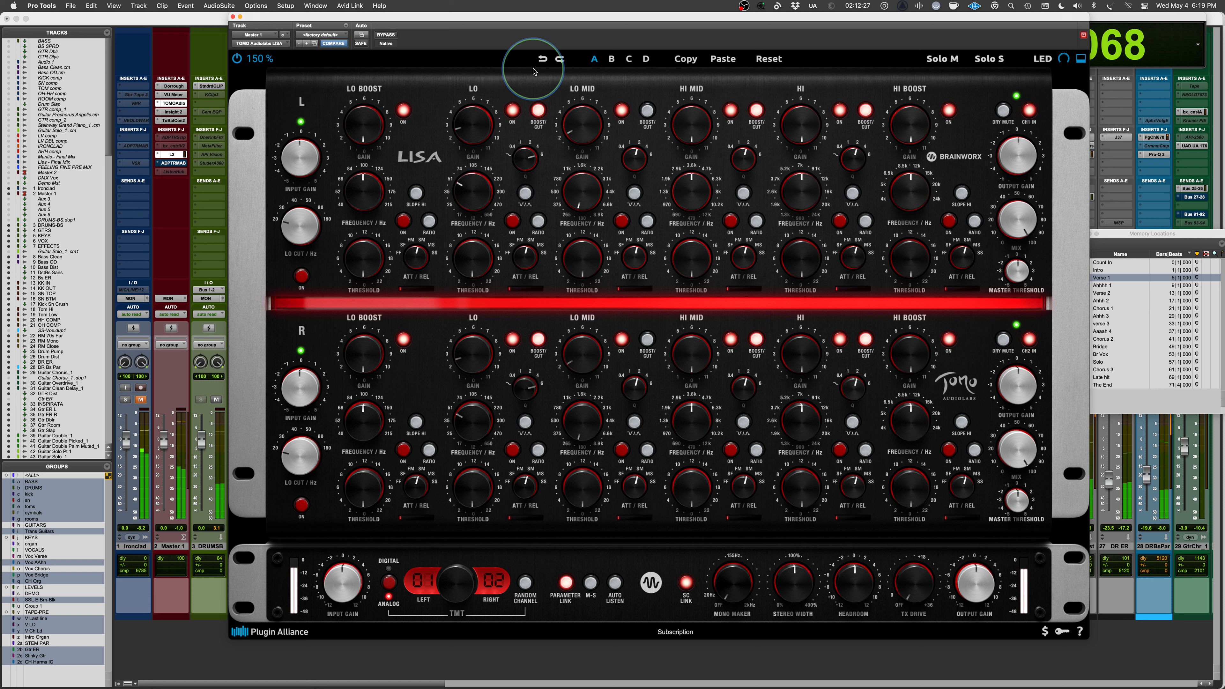
Rework the Lo band's gain and Q with Dry Mute on, then turn Dry Mute off.
click(1003, 111)
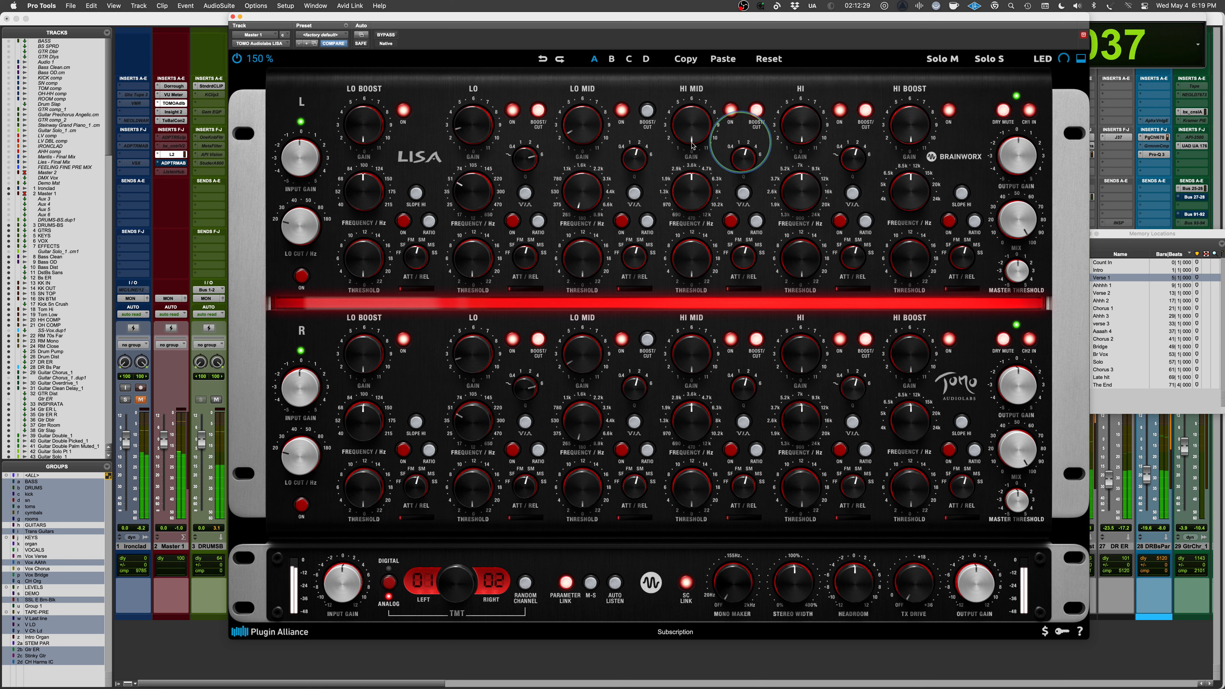
drag(468, 112, 468, 101)
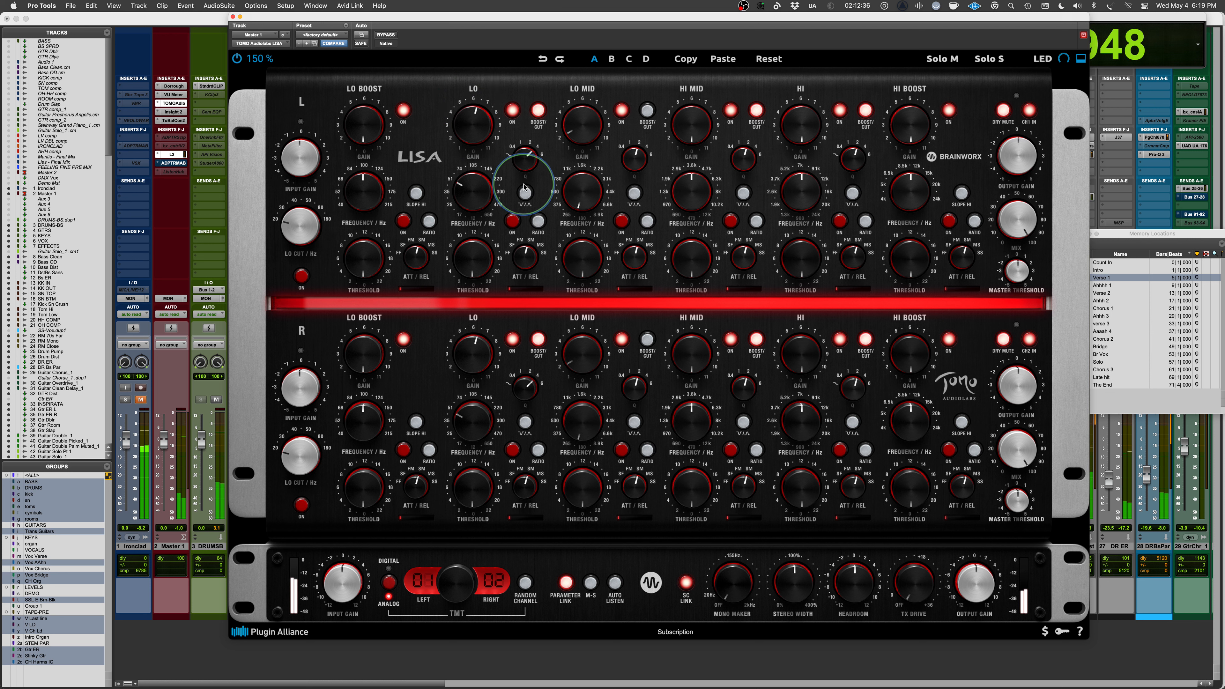
drag(524, 165, 523, 171)
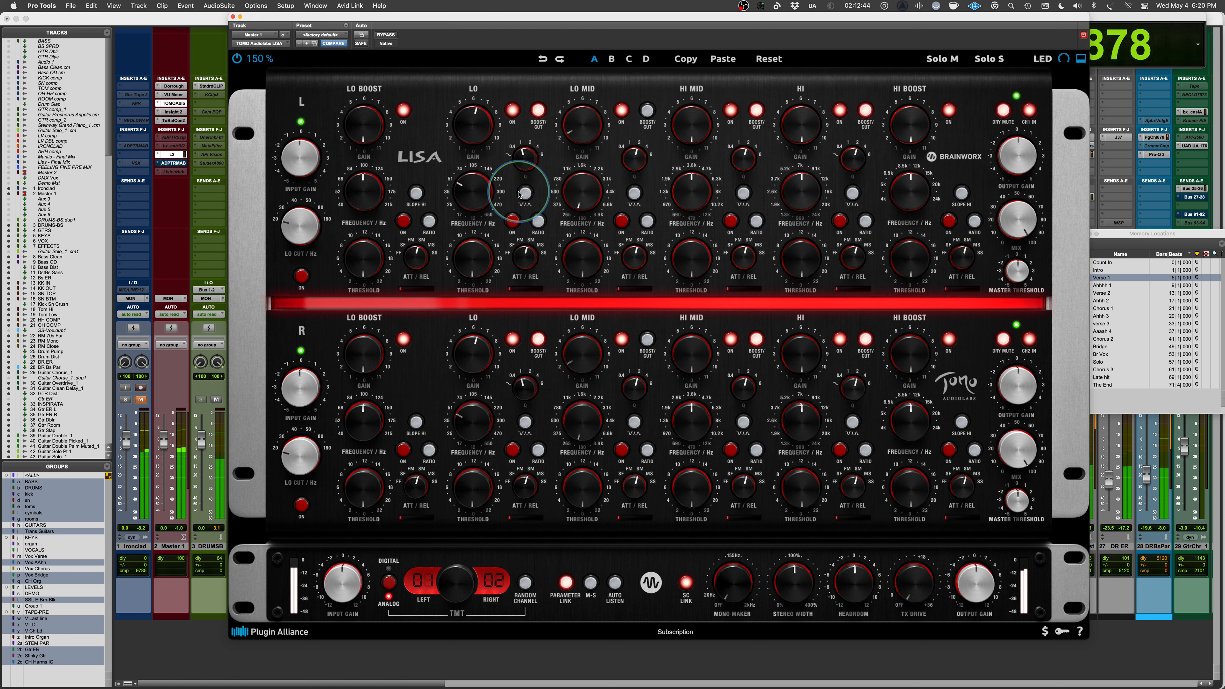
drag(474, 125, 458, 152)
scroll(458, 153, up, 5)
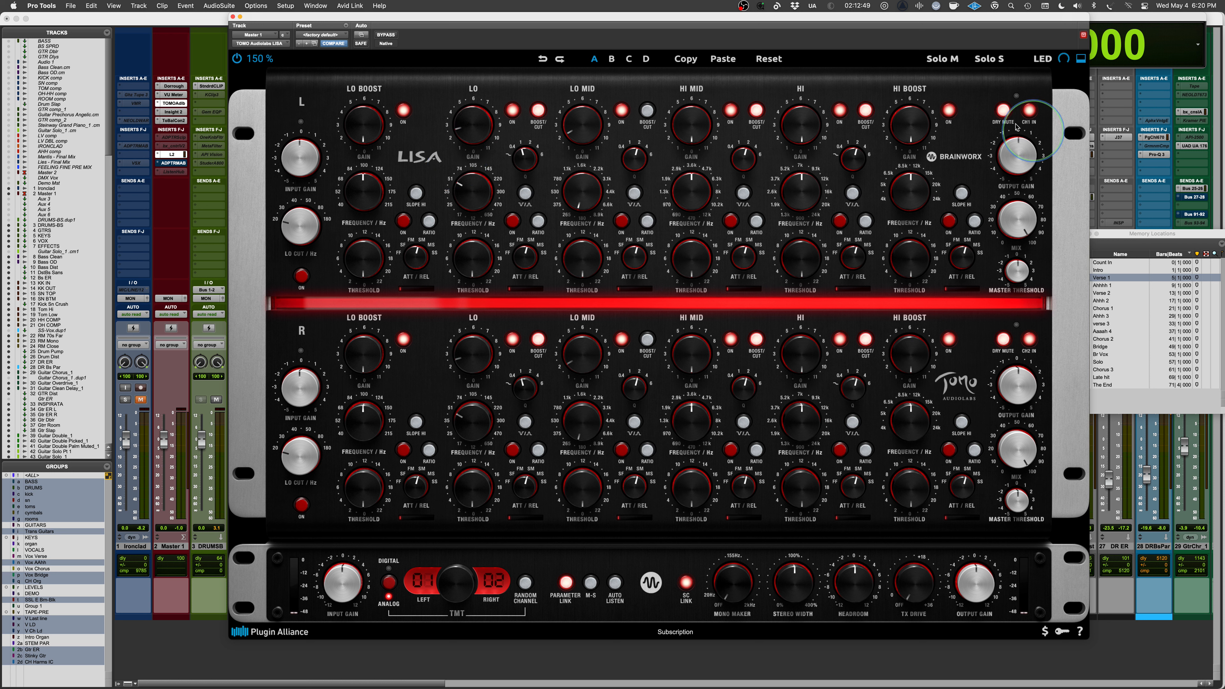
click(1004, 110)
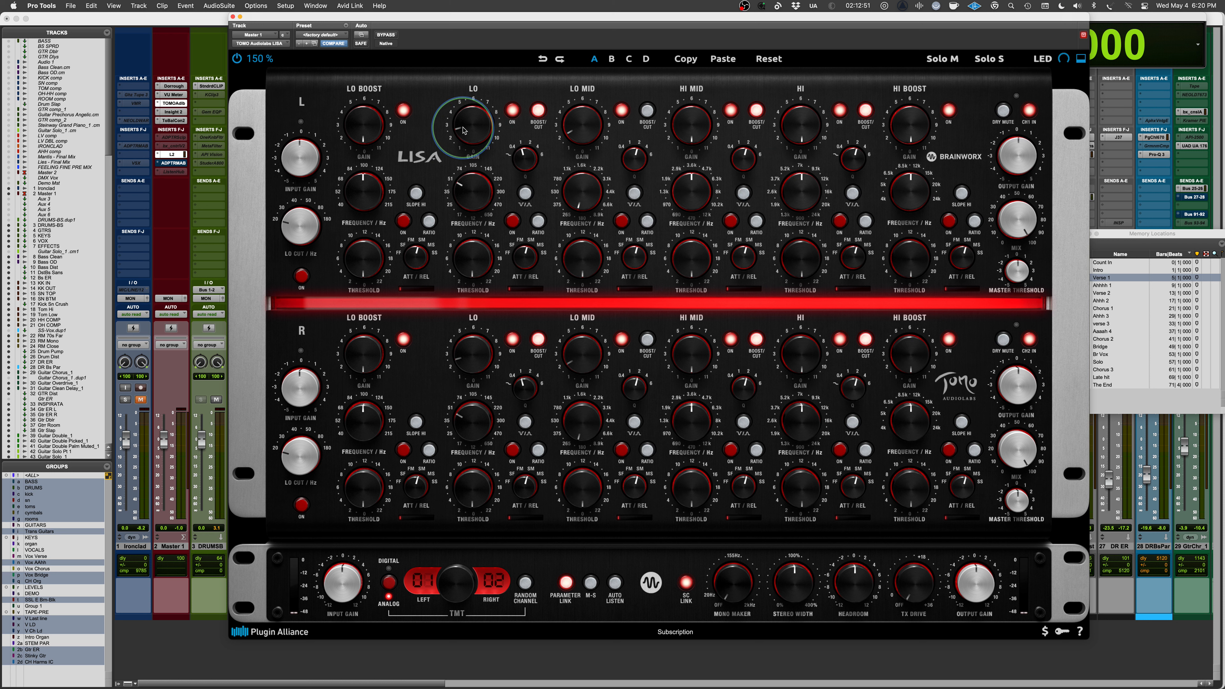
Fine-tune the Lo band's gain, frequency and Q during playback, and adjust the Lo Mid band's Q.
key(space)
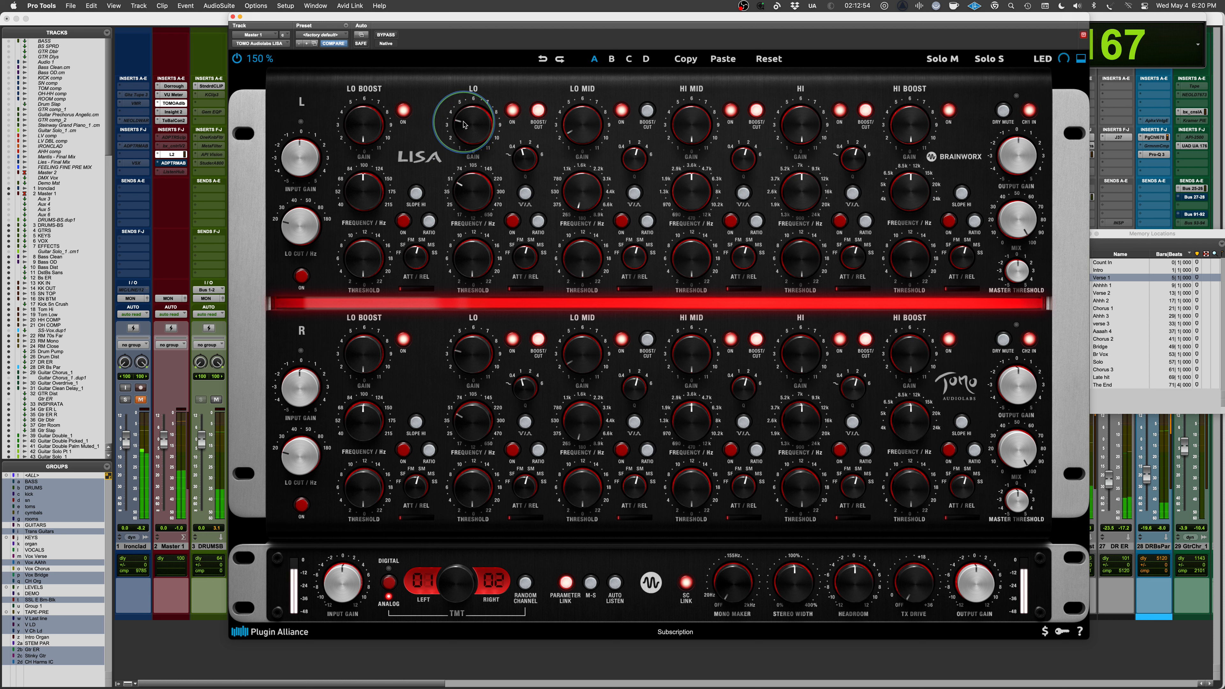
drag(464, 125, 464, 128)
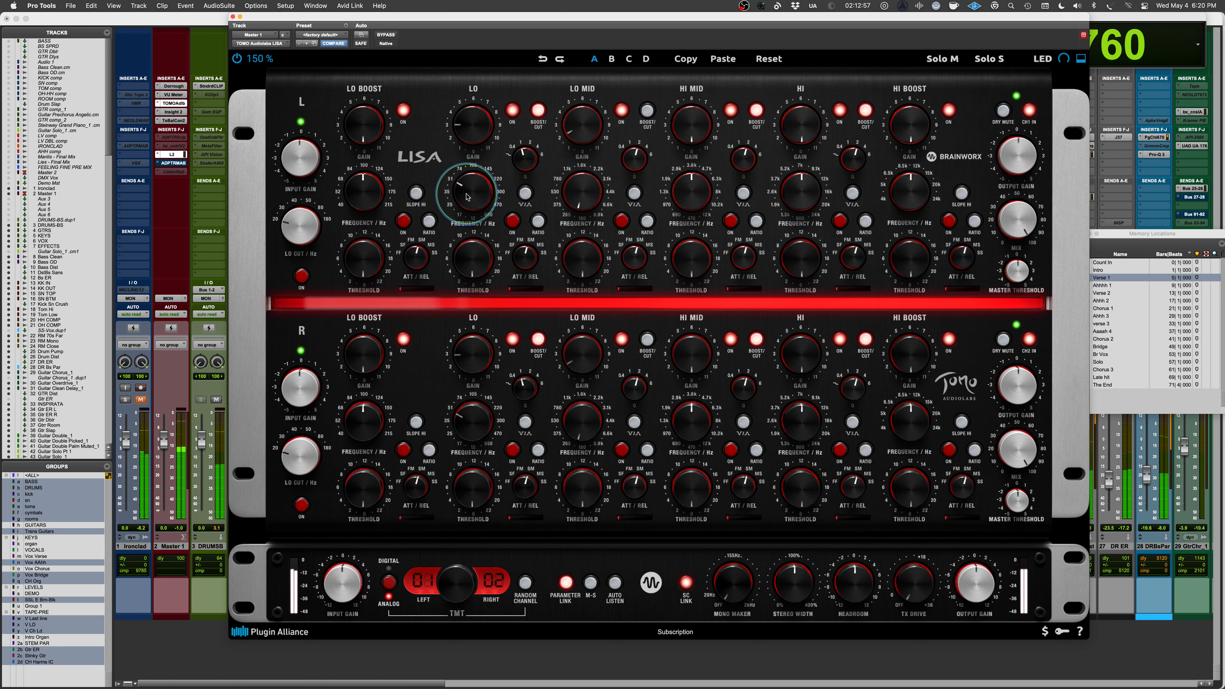
drag(466, 196, 466, 197)
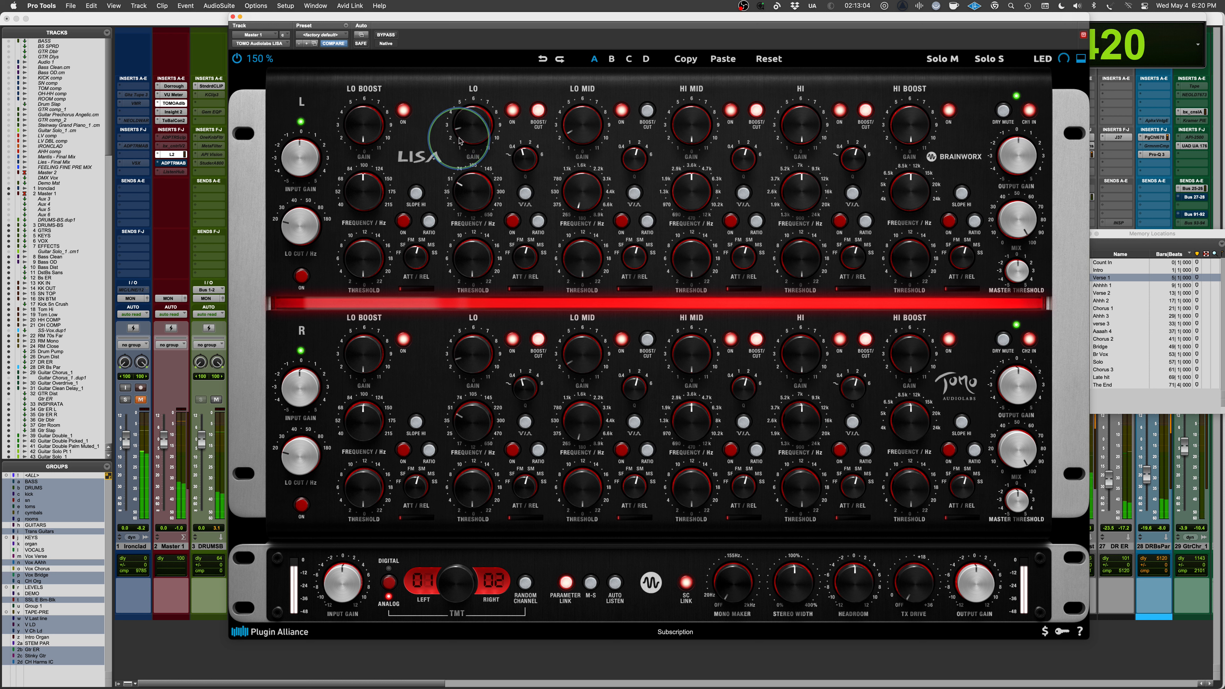
drag(539, 166, 526, 140)
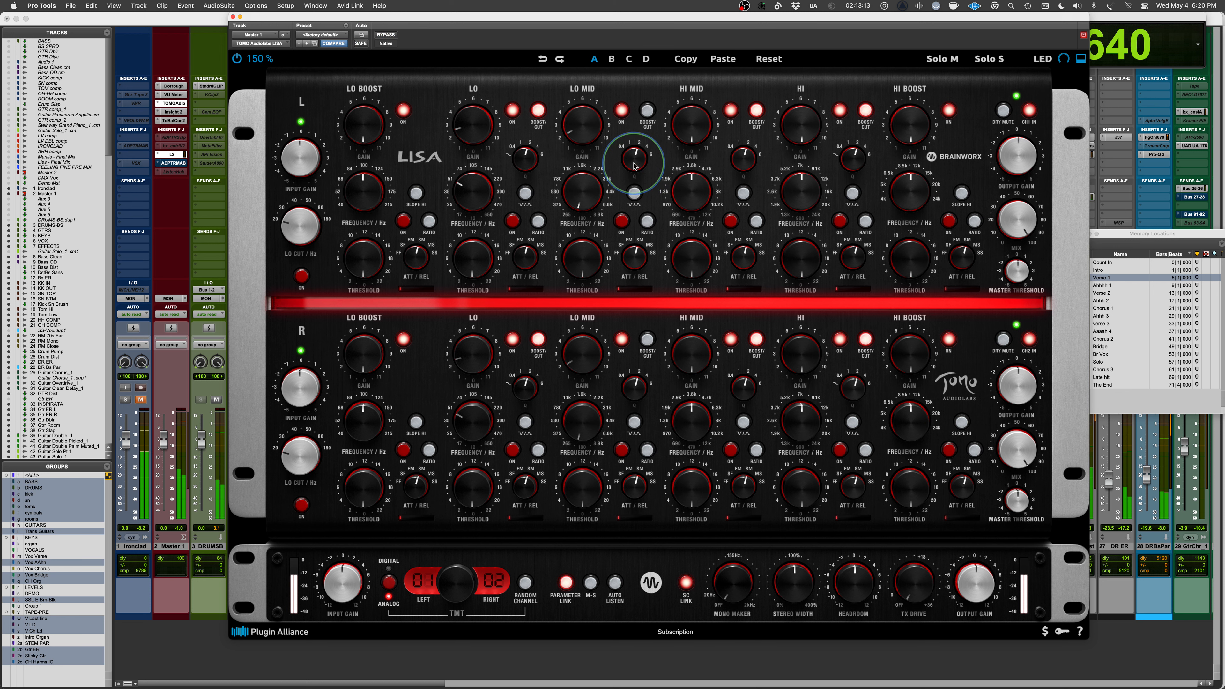
drag(630, 180, 627, 193)
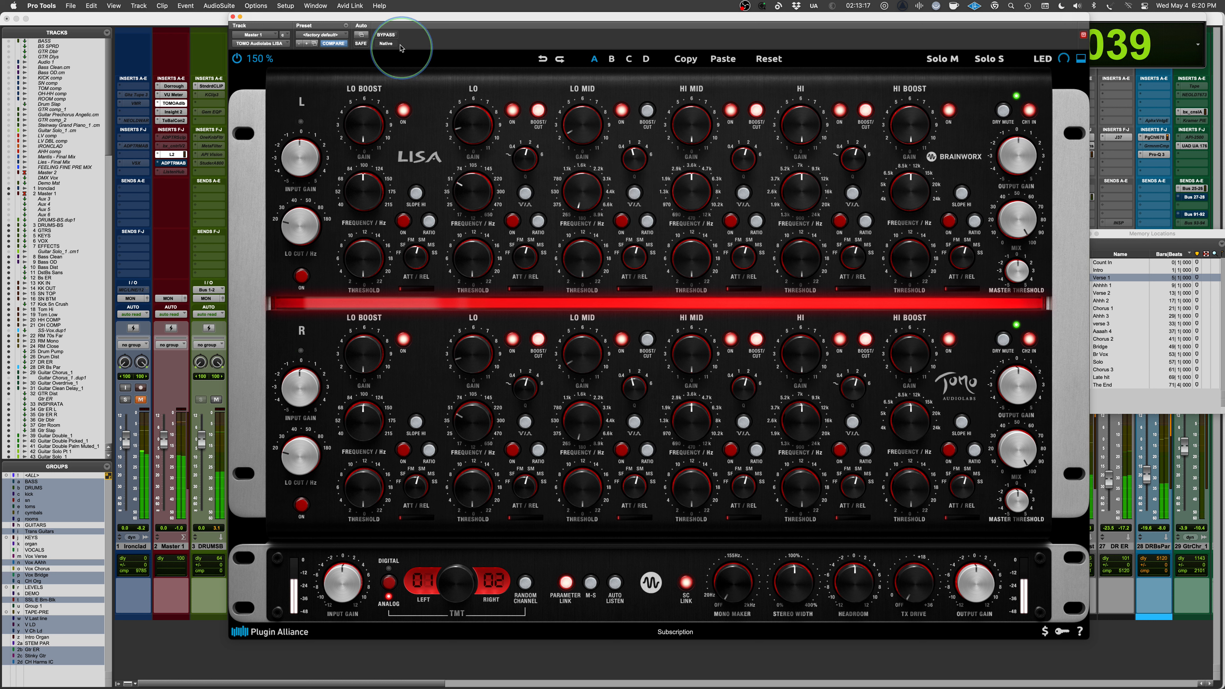
Bypass and re-enable the plug-in to compare the Lo and Lo Mid cuts, then stop playback.
click(387, 36)
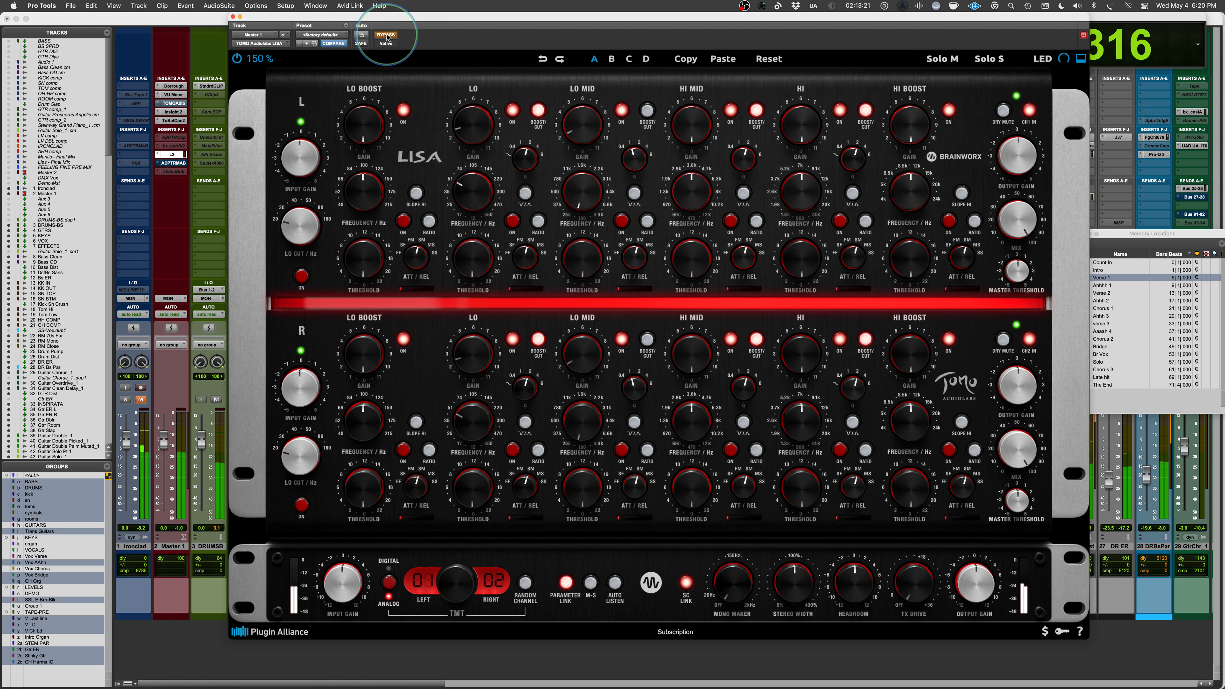
click(387, 35)
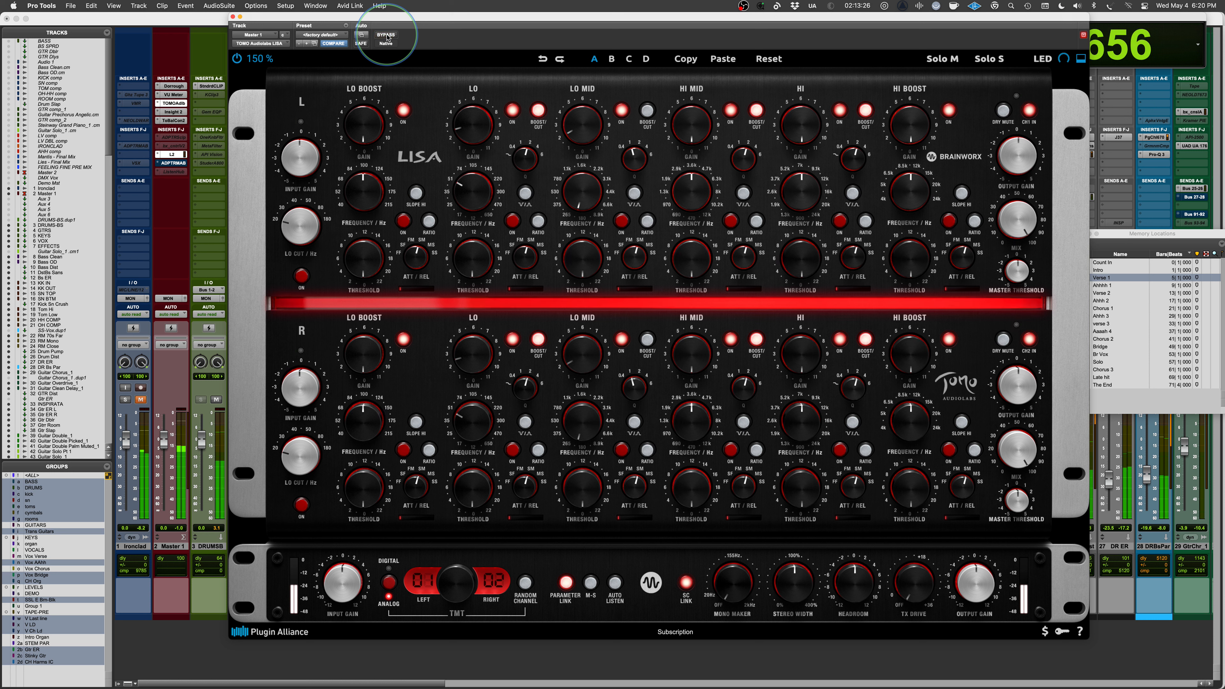
key(space)
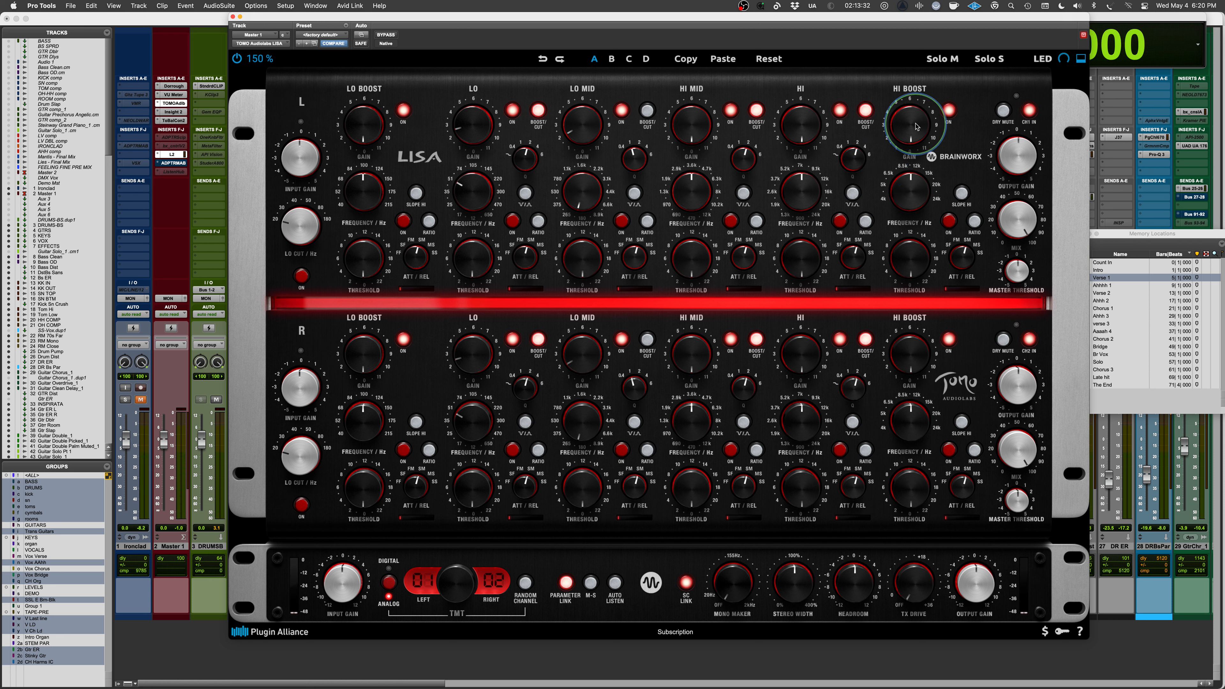
Raise the Hi Boost band's gain and frequency during playback, and turn on its Slope Hi switch.
drag(916, 126, 911, 100)
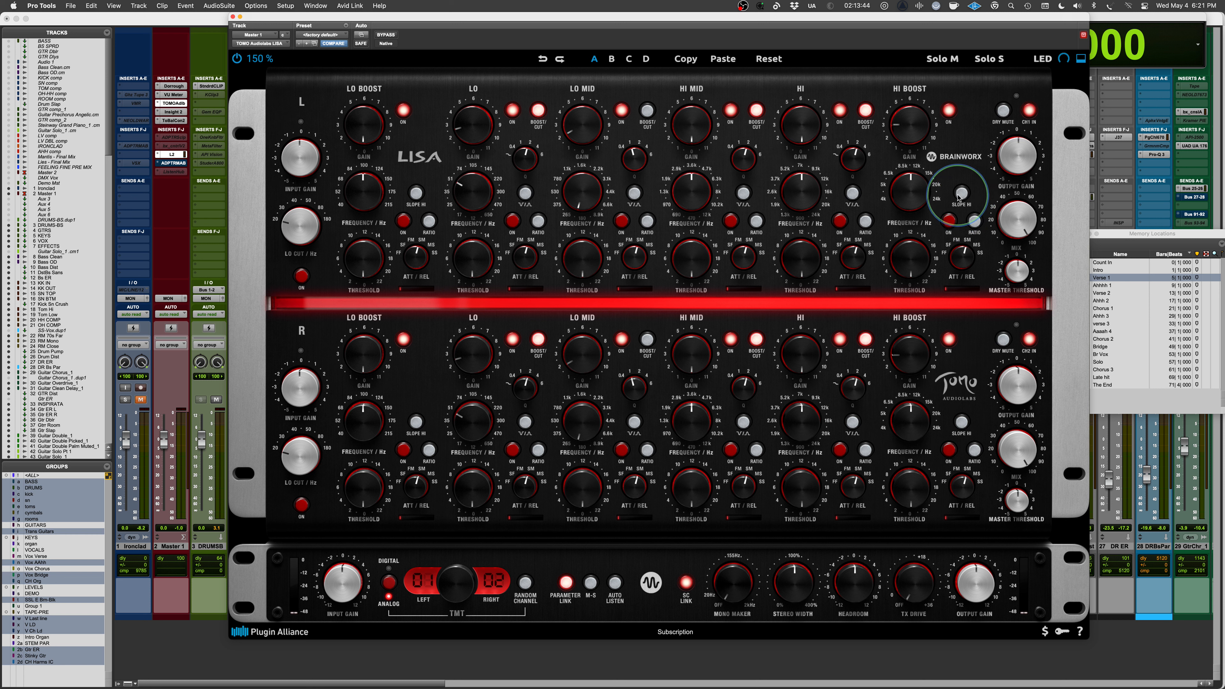
key(space)
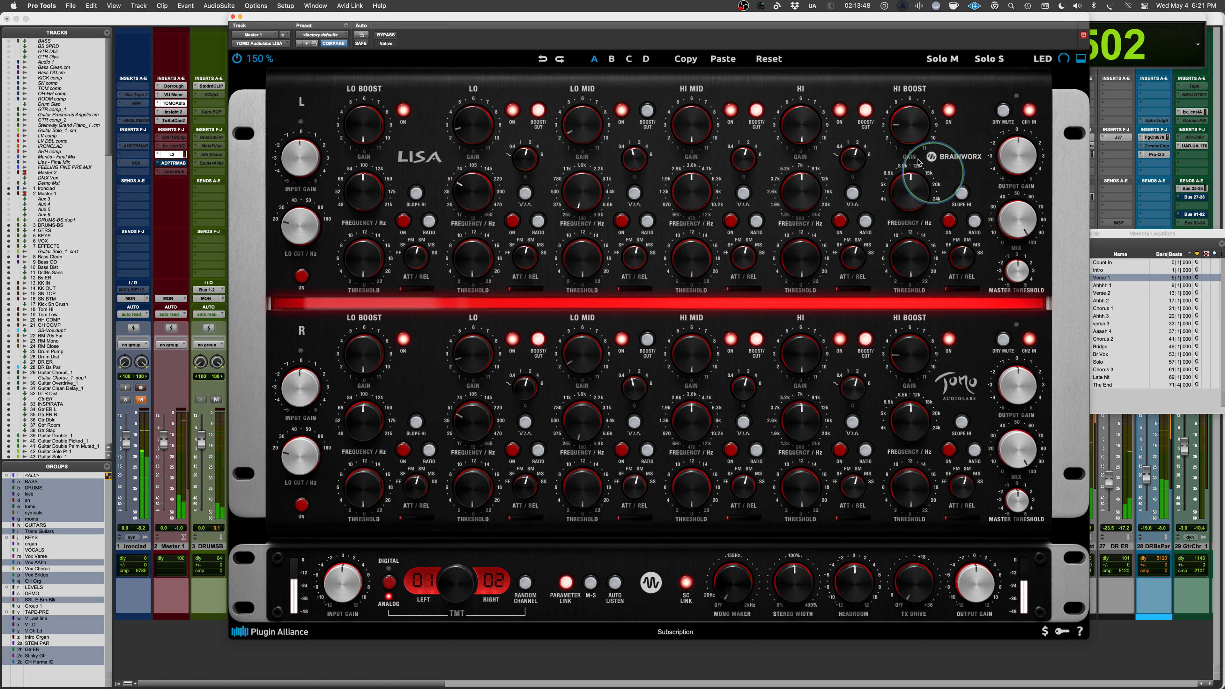
drag(910, 126, 910, 120)
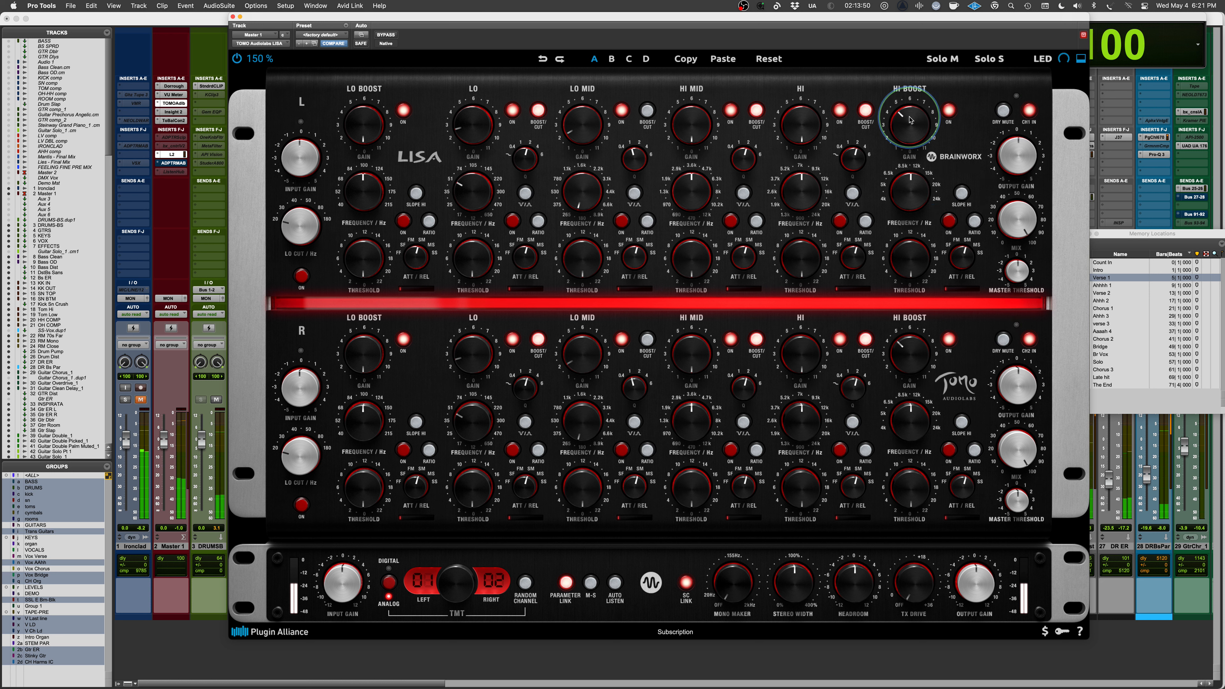
drag(909, 183, 909, 179)
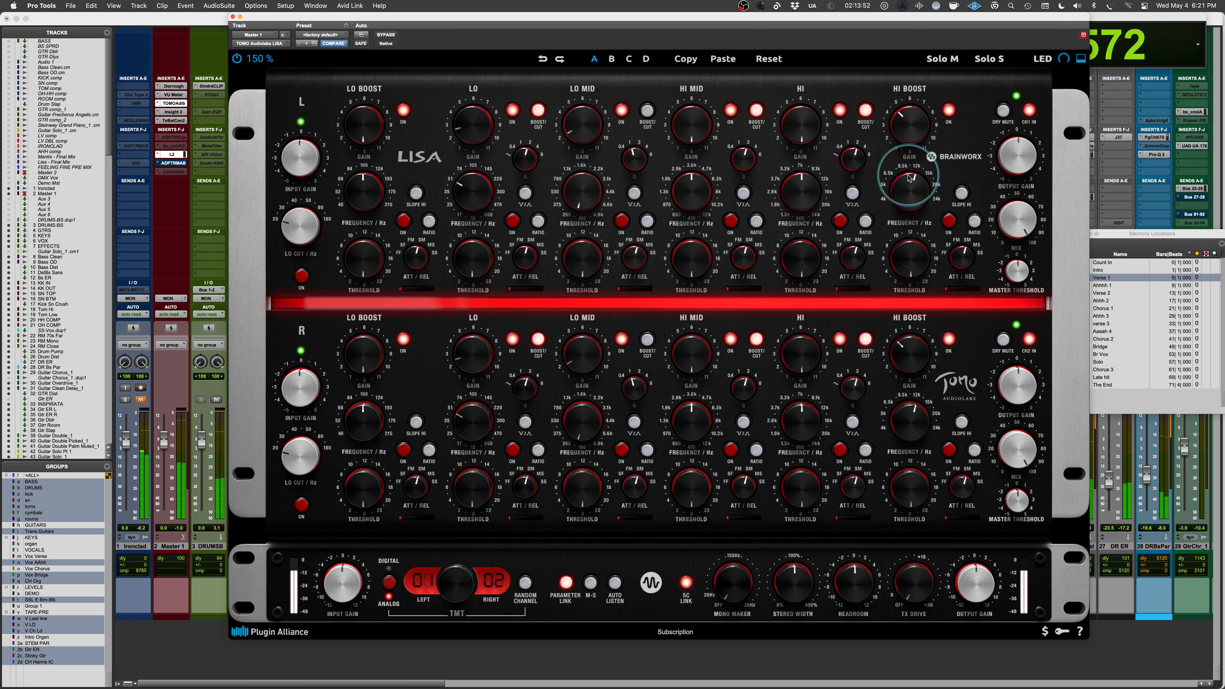
mouse_move(910, 124)
mouse_down()
mouse_move(916, 100)
mouse_move(914, 126)
mouse_up()
click(949, 111)
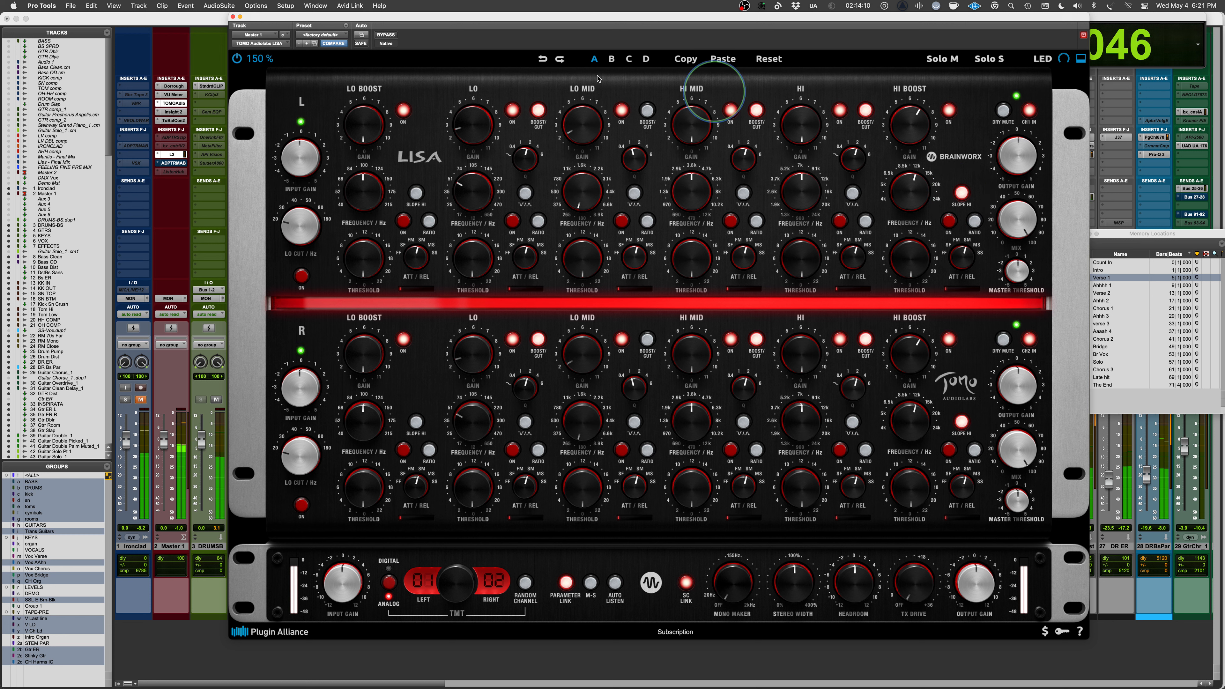
Bypass and re-enable the plug-in to compare the mix with the Hi Boost setting, then stop playback.
click(386, 35)
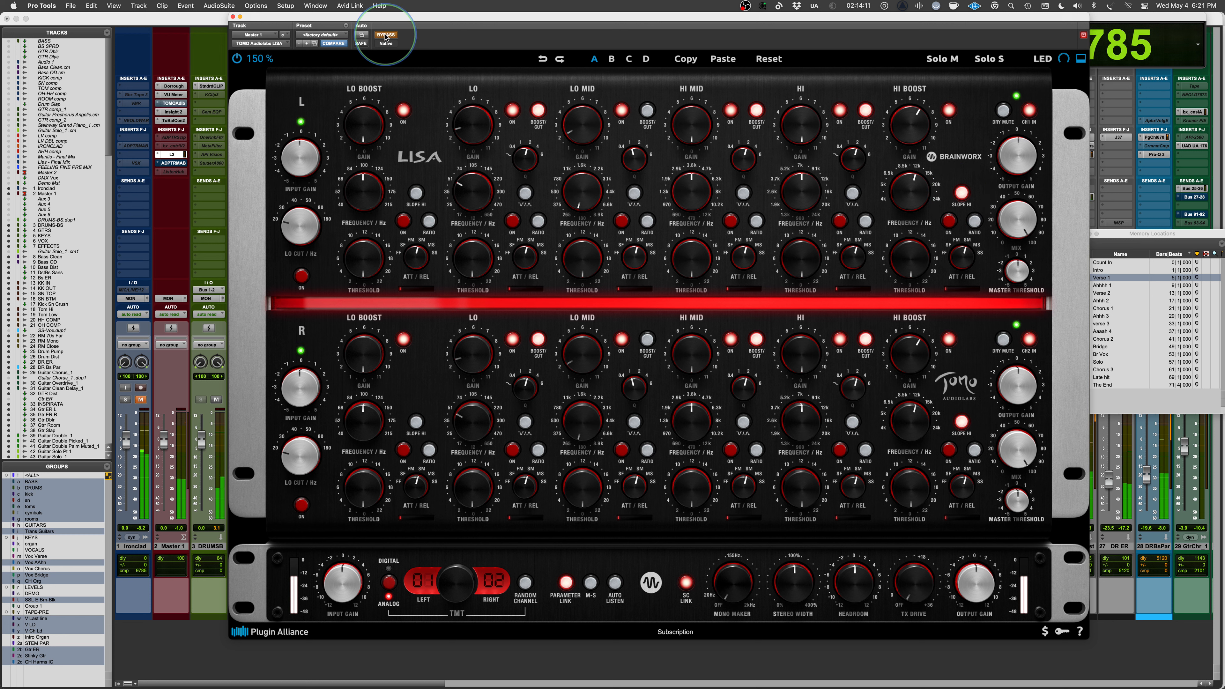
click(386, 35)
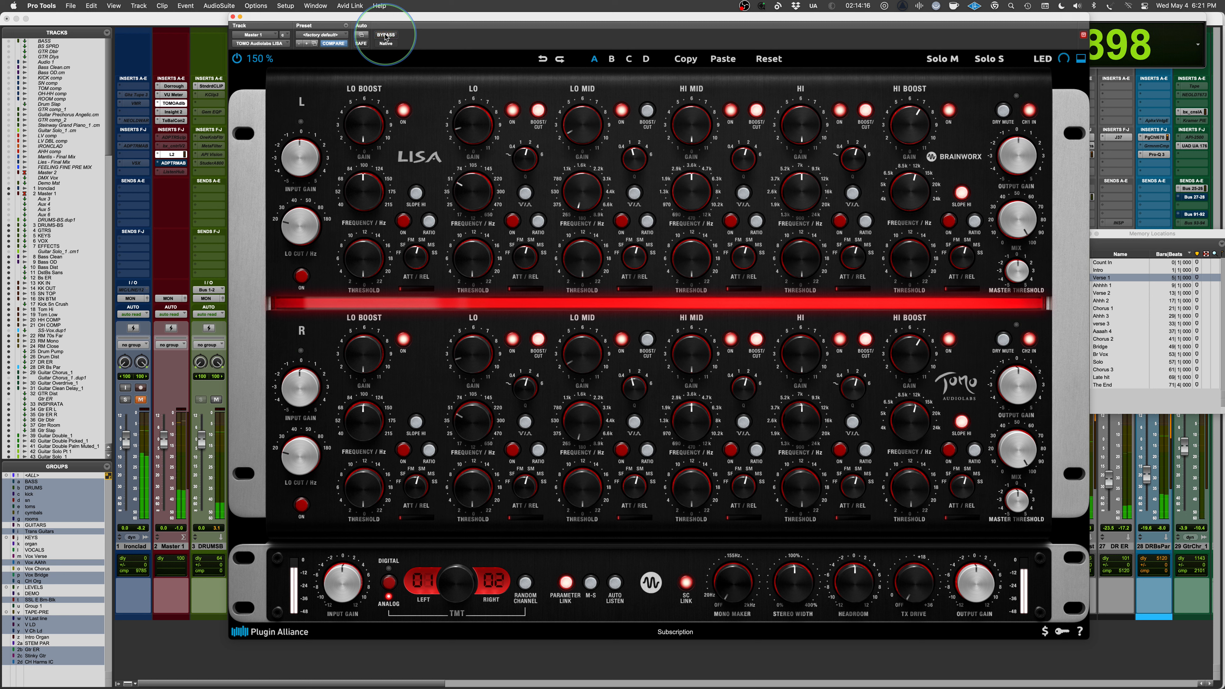
key(space)
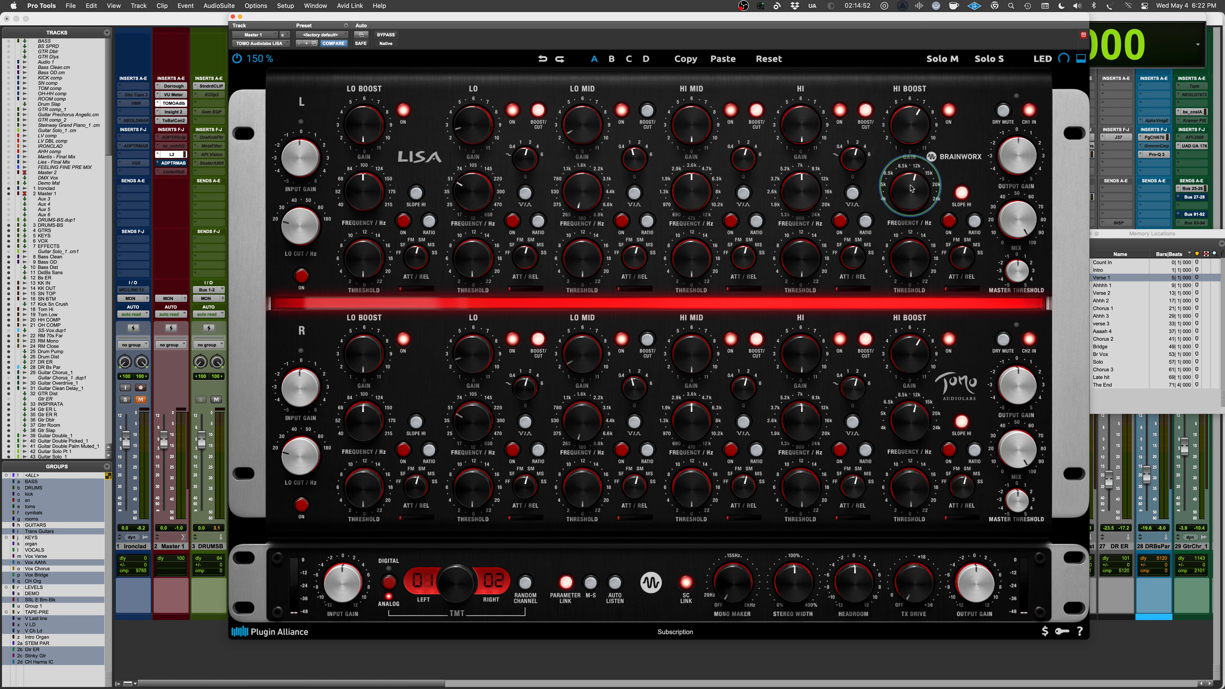
Play the mix and fine-tune the Hi Boost band's frequency.
key(space)
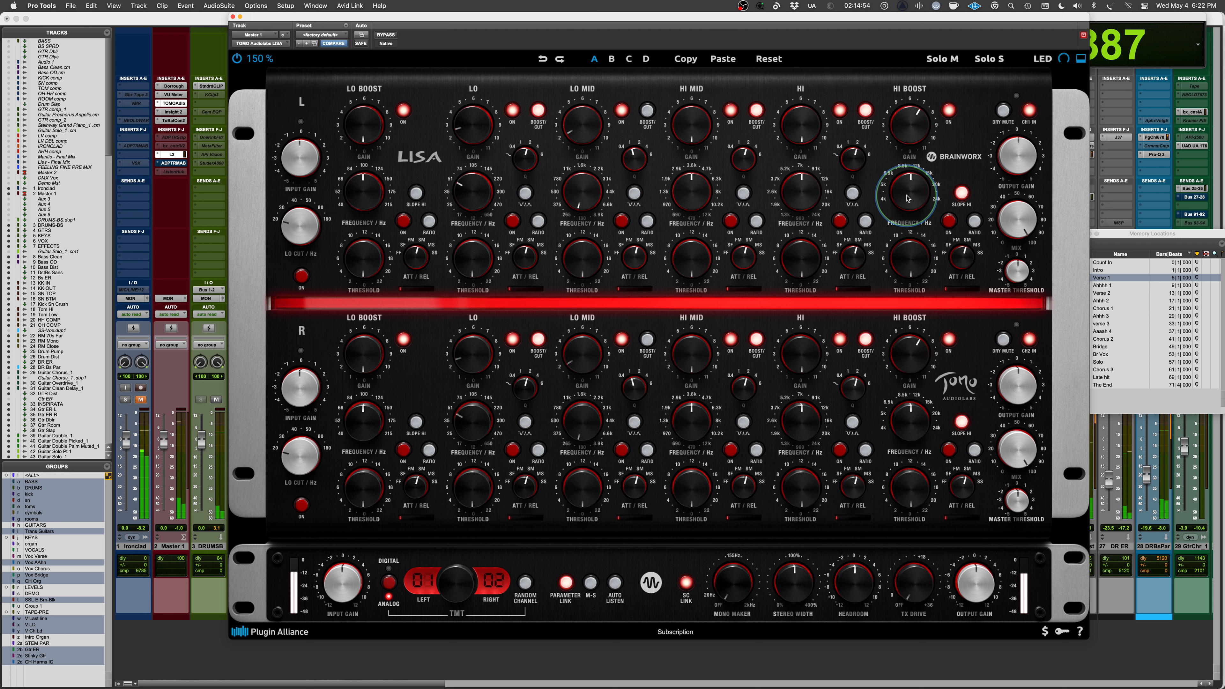
drag(907, 208, 910, 184)
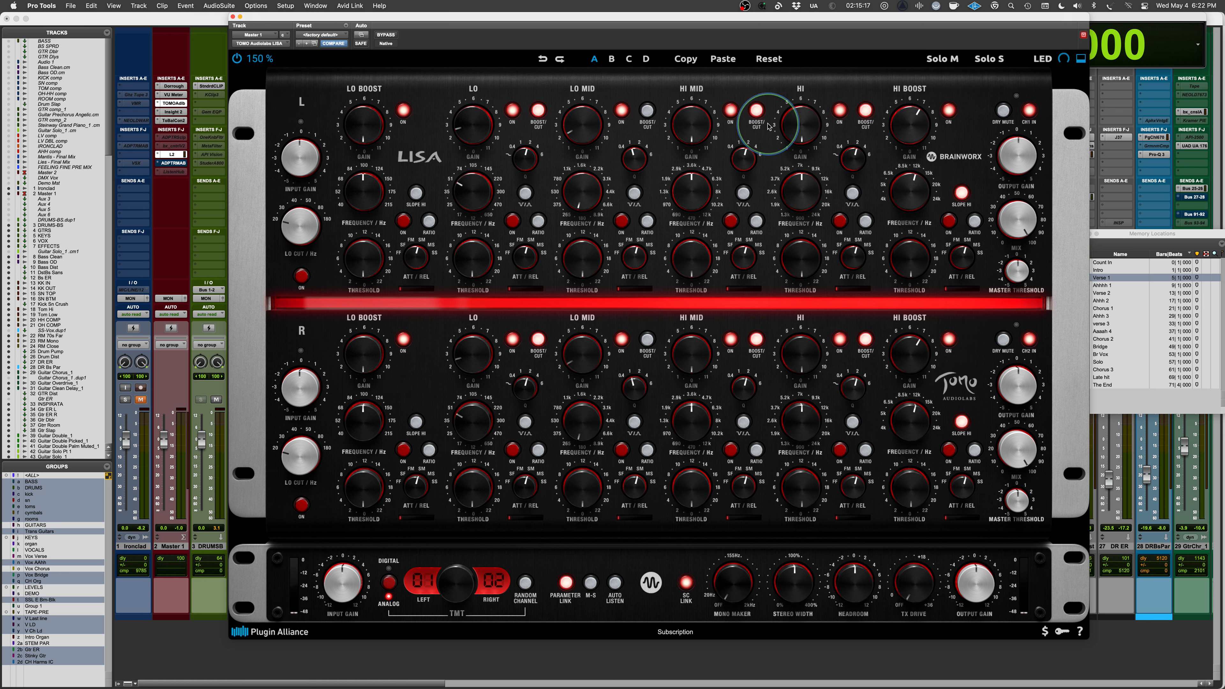
Lower the Hi band's frequency and Q, and adjust its gain during playback while toggling the band.
drag(791, 179, 788, 209)
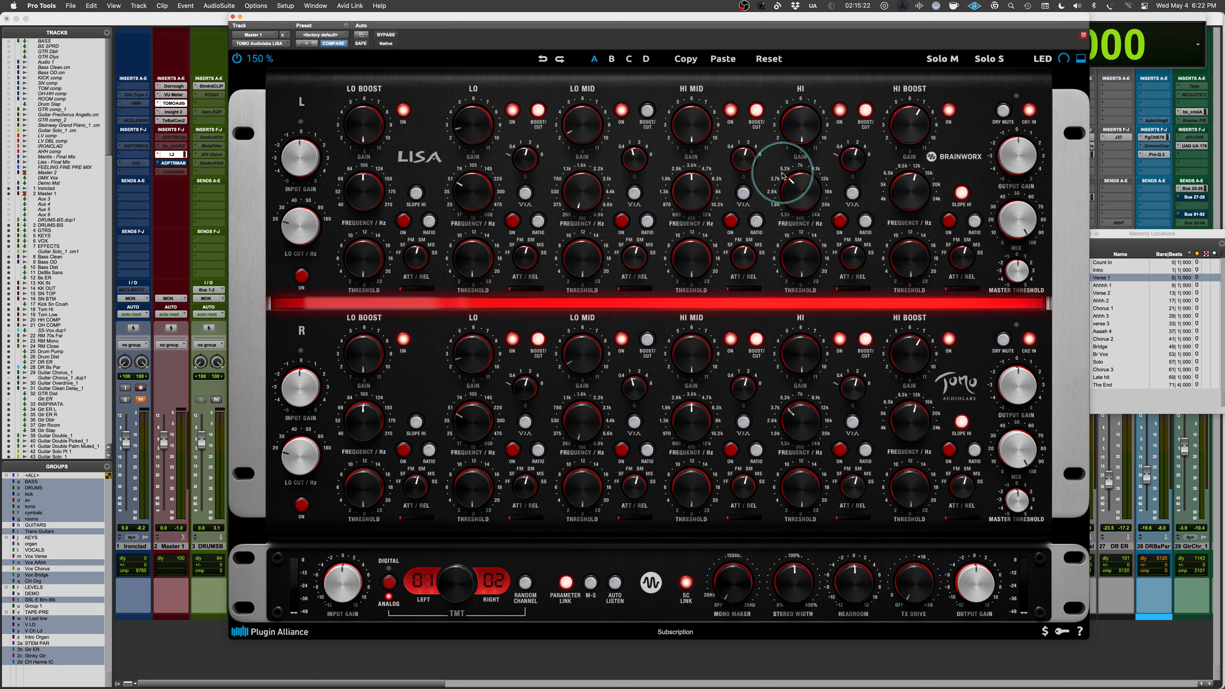
drag(836, 170, 834, 197)
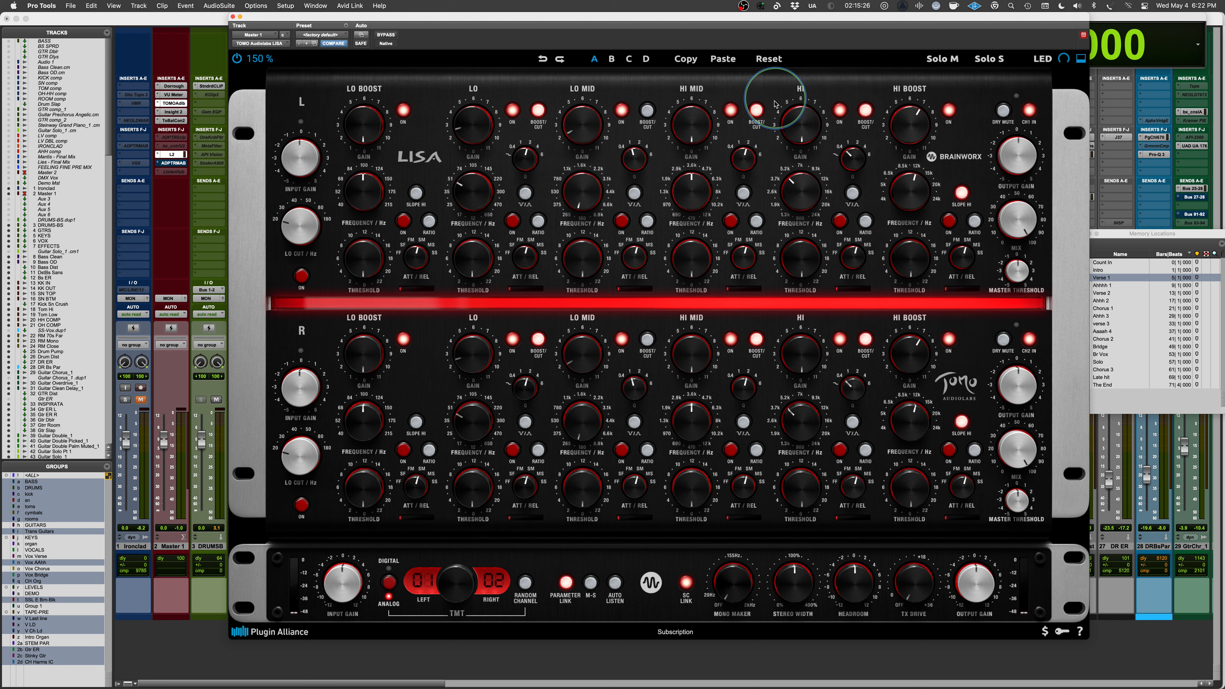
drag(801, 133, 799, 106)
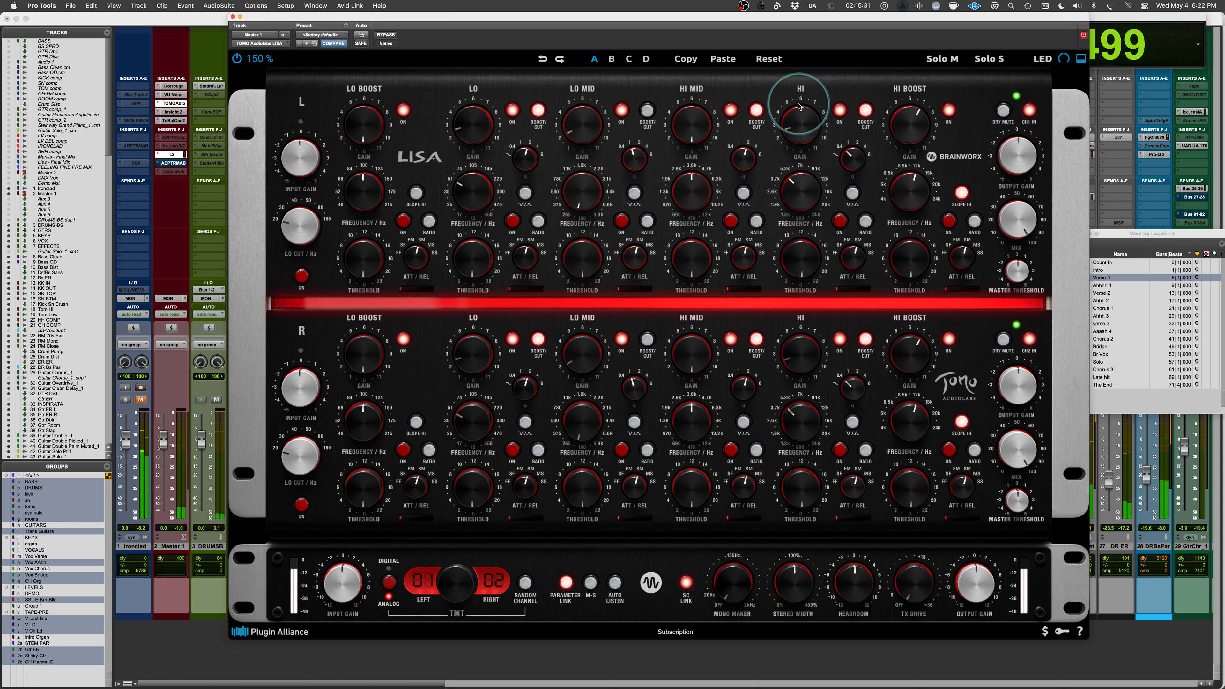
click(840, 111)
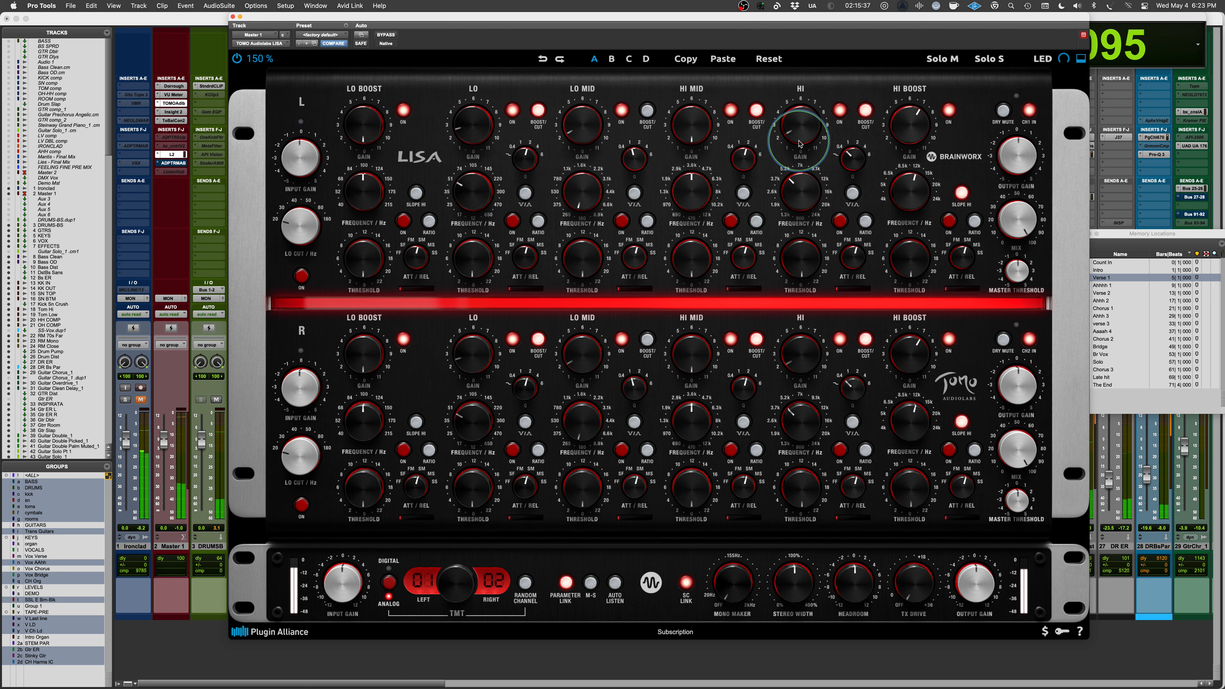
drag(796, 197, 794, 208)
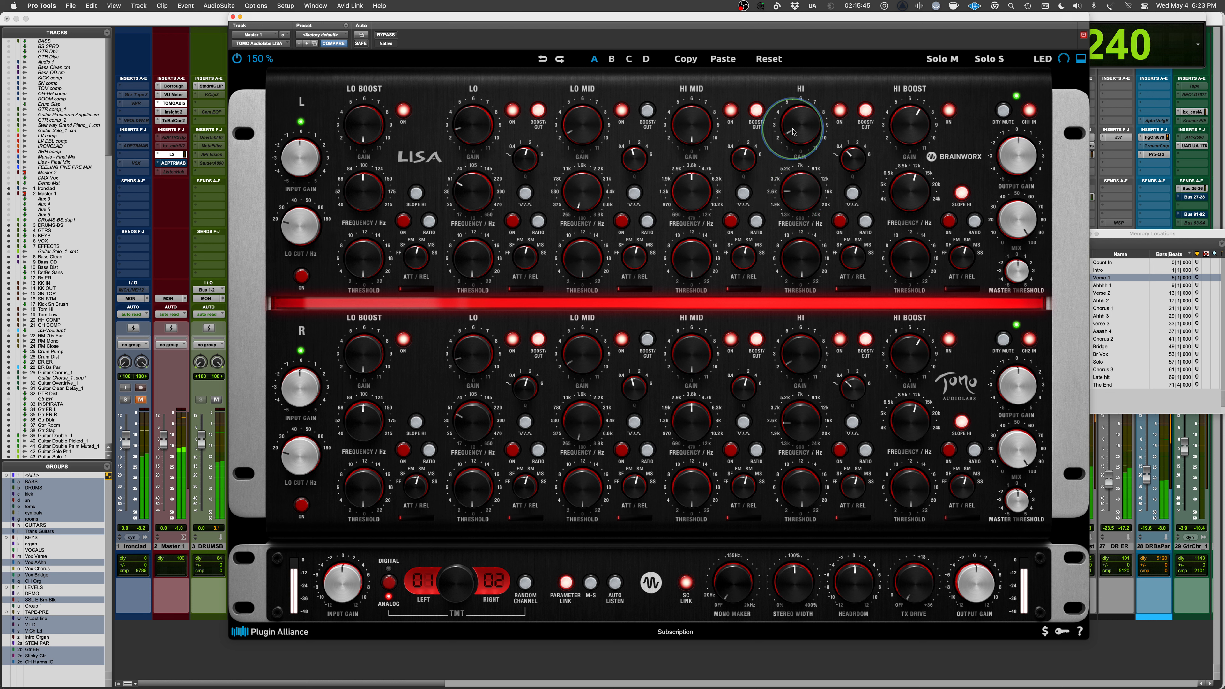
Bypass and re-enable the plug-in to compare the mix with the Hi band setting, then stop playback.
click(385, 35)
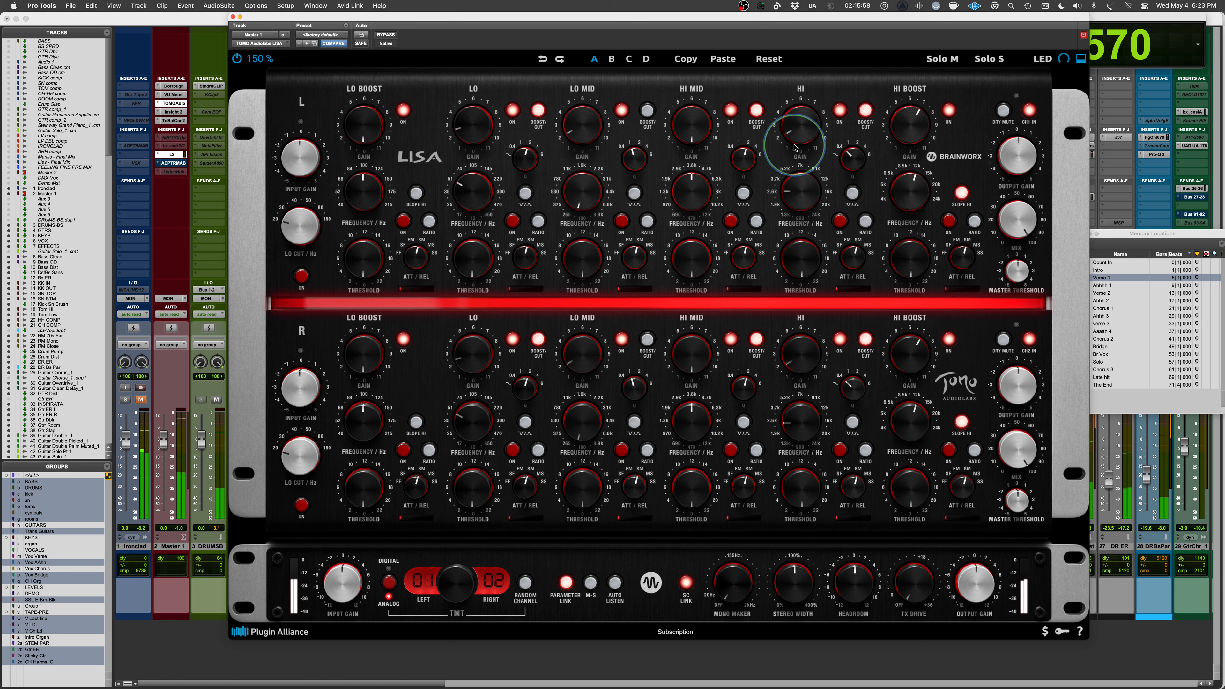
key(space)
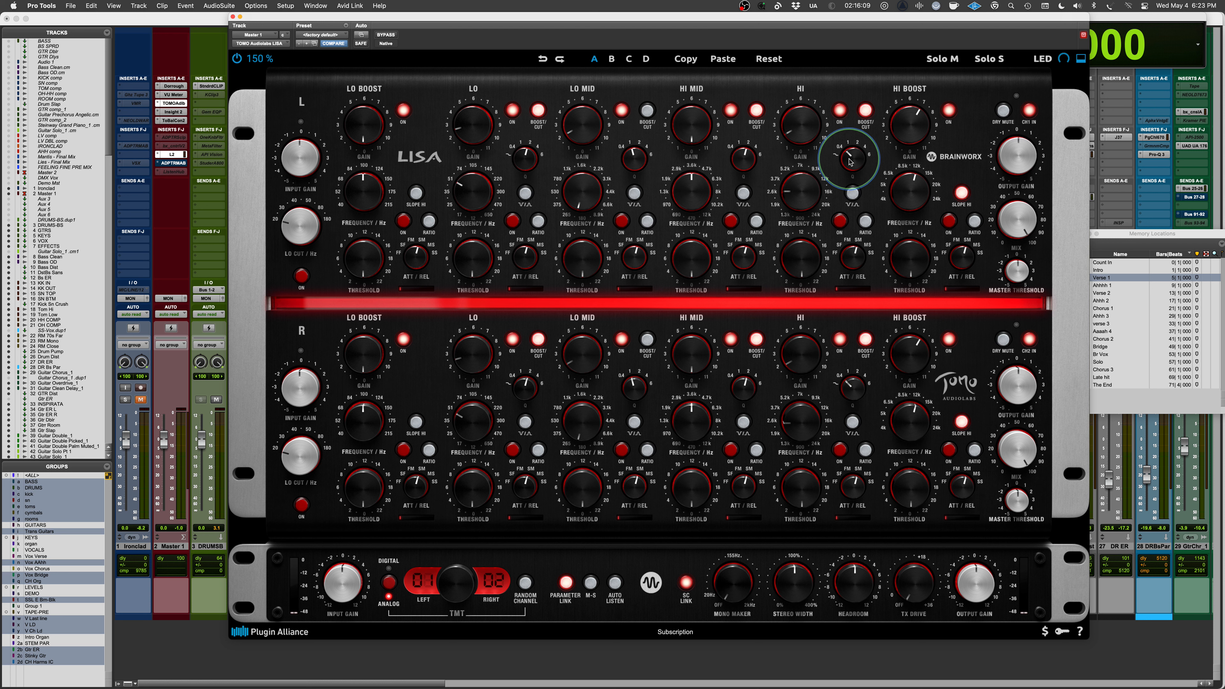
Raise the Hi band's Q, fine-tune its gain and frequency during playback, and stop the mix.
drag(850, 162, 851, 152)
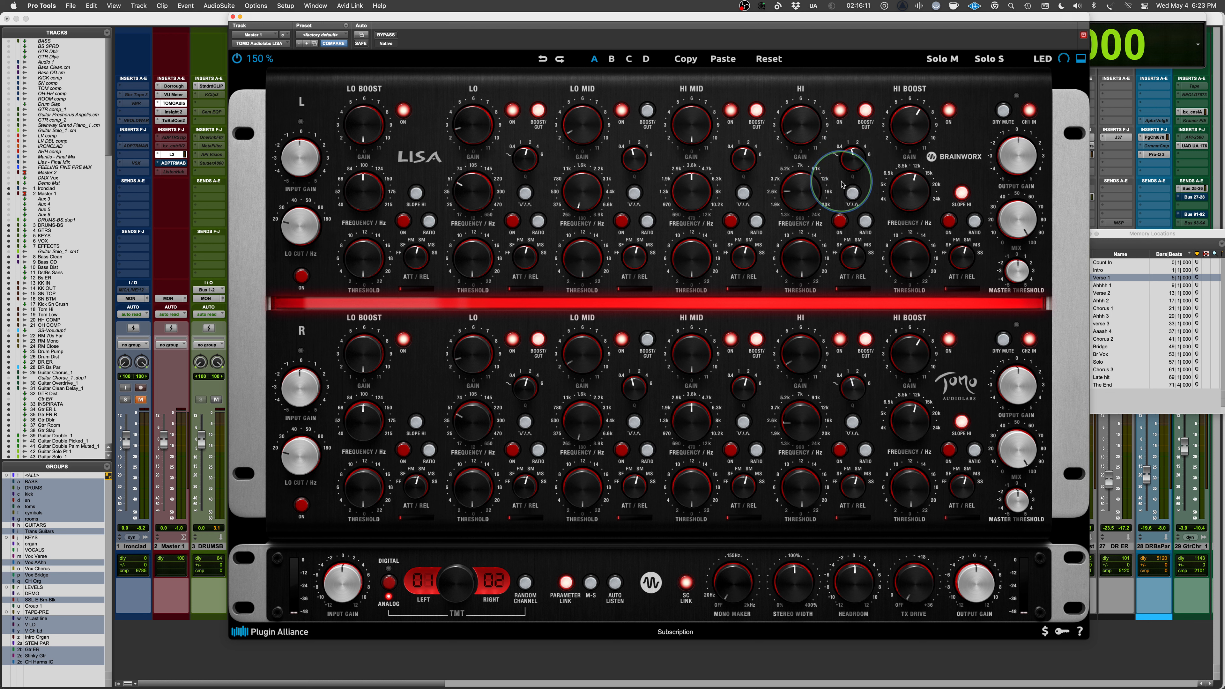
key(space)
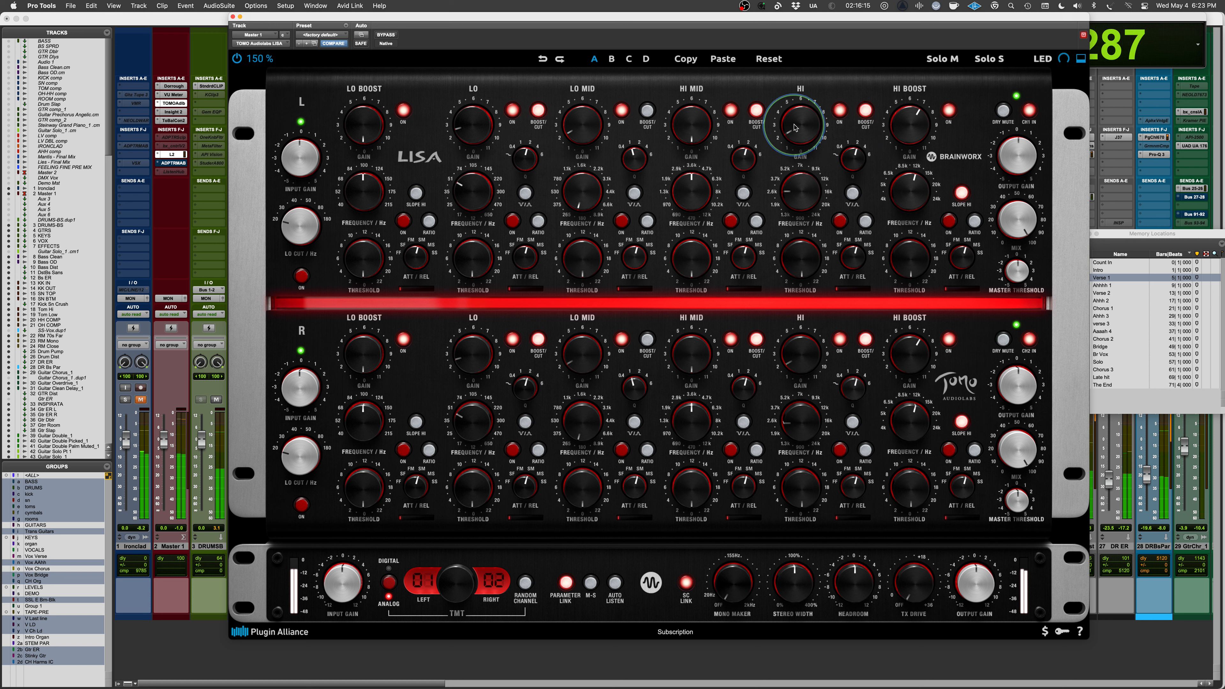
drag(796, 128, 793, 132)
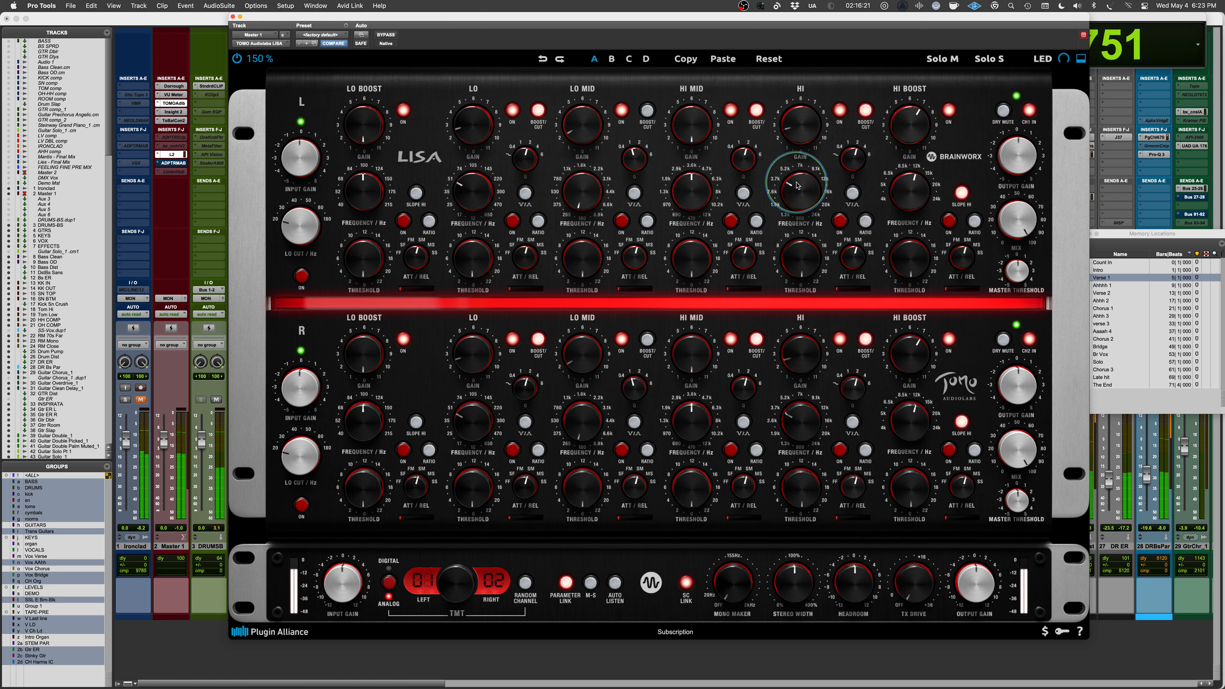
drag(797, 185, 788, 192)
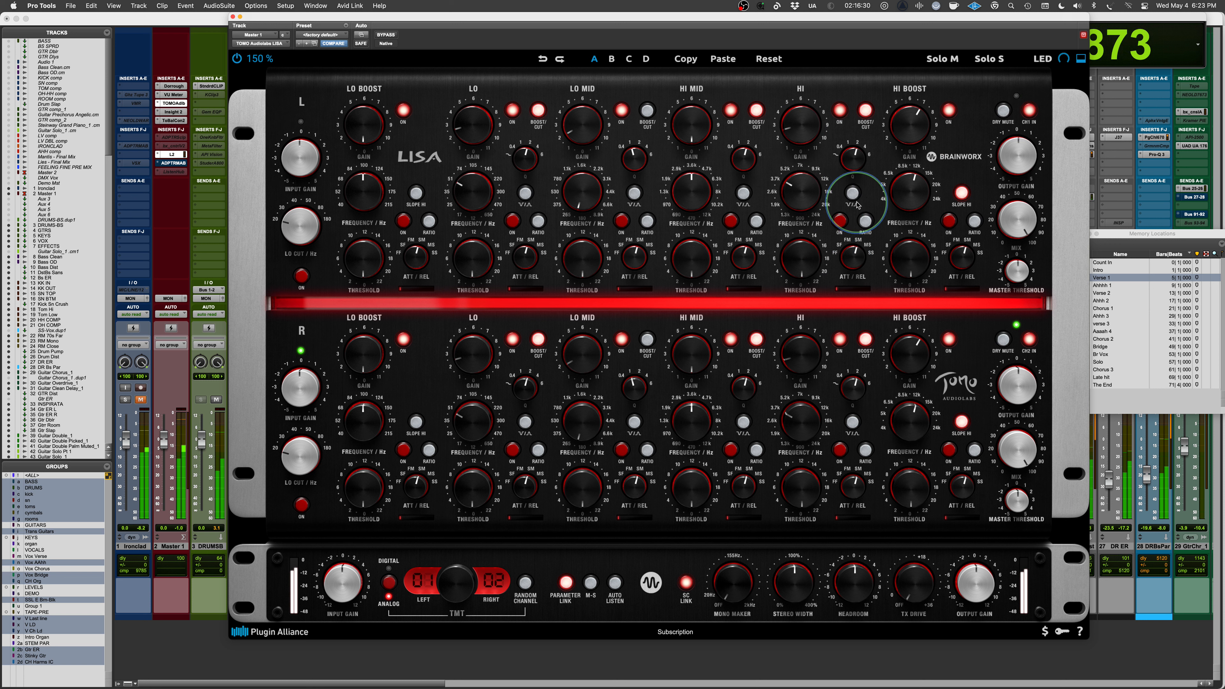
key(space)
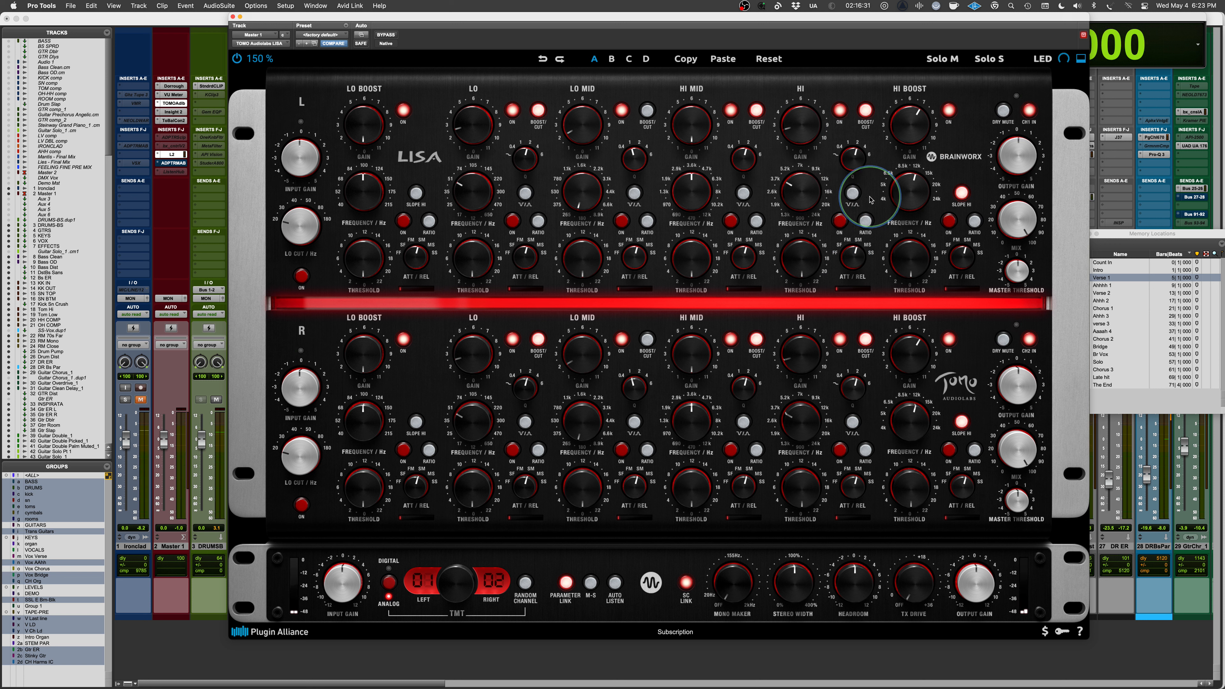
Turn on the Hi band's dynamic section, set a faster ATT/REL, adjust the threshold and audition it in playback.
click(840, 221)
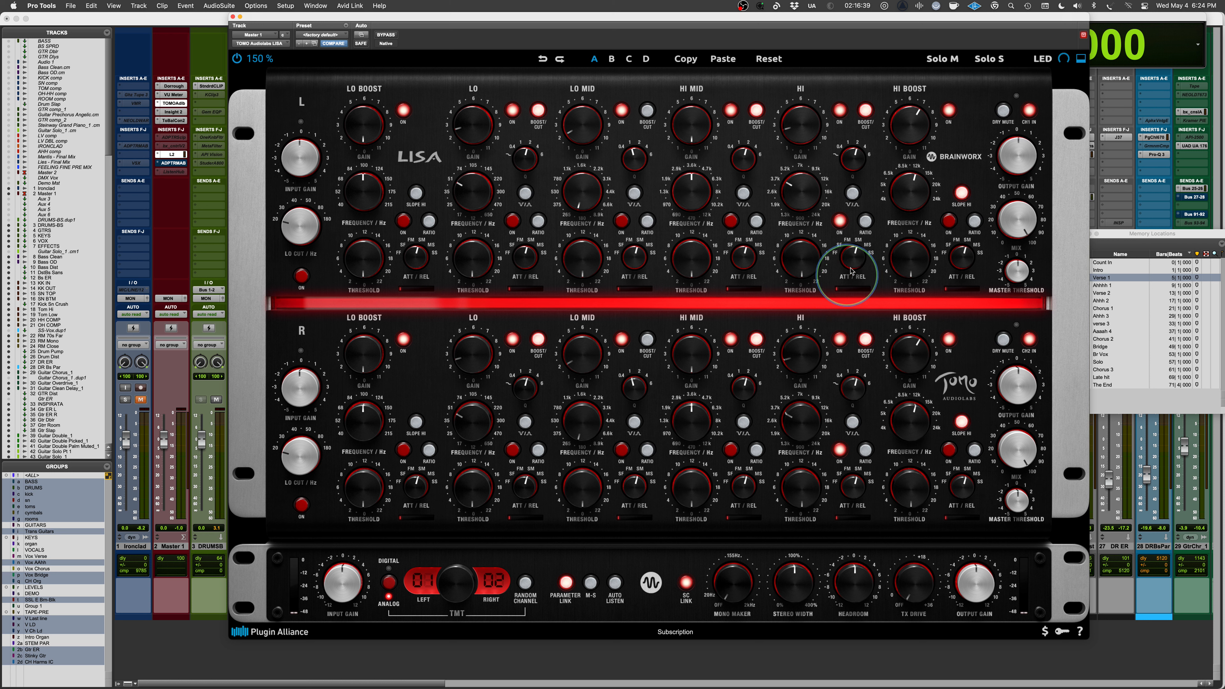
drag(856, 251, 814, 367)
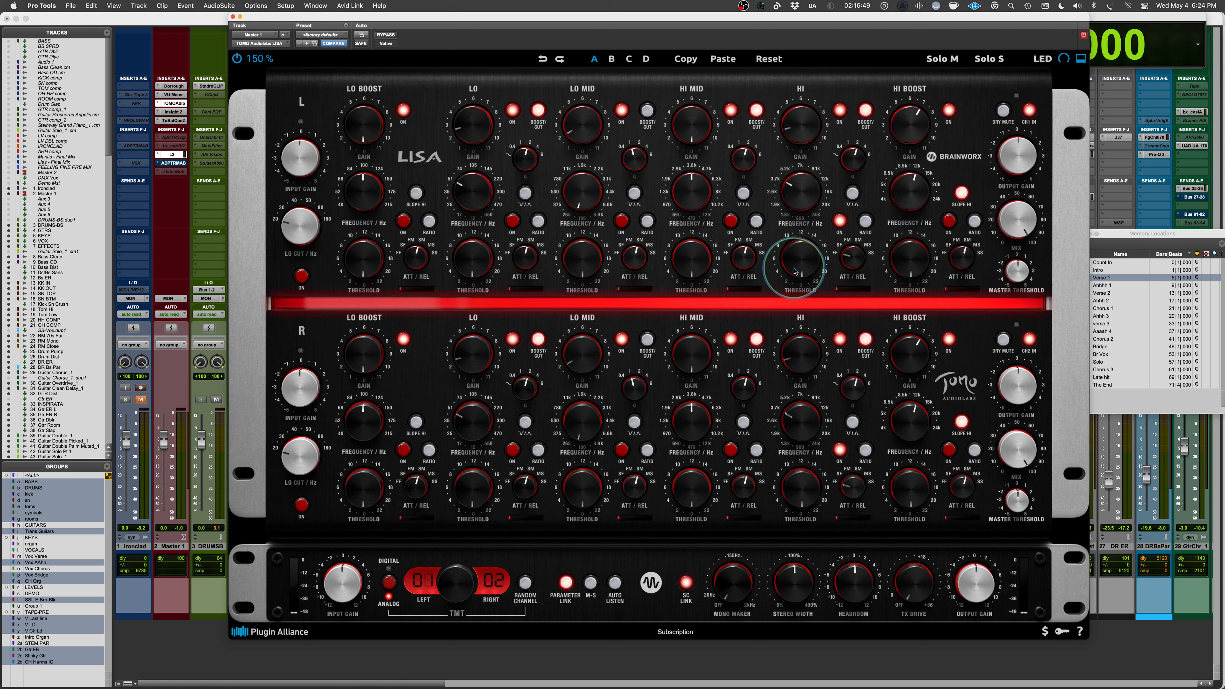
drag(802, 271, 802, 243)
key(space)
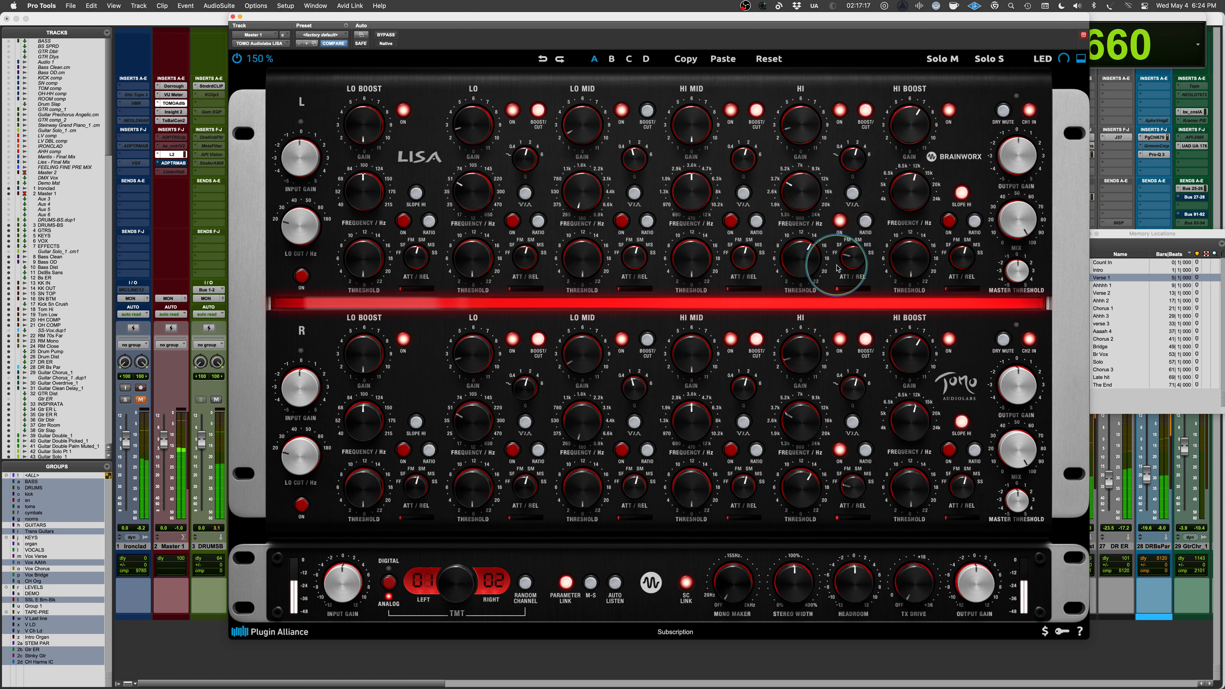
key(space)
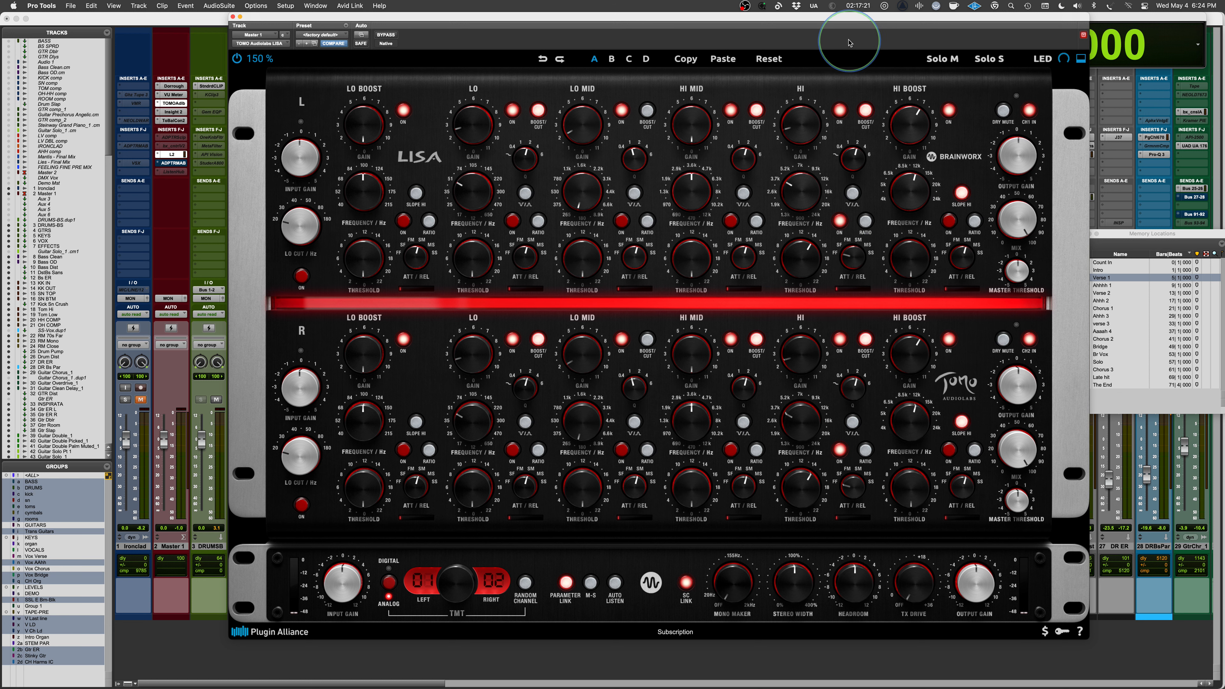
Move the plug-in window slightly aside and readjust the Hi band's ATT/REL from a slower to a faster setting.
drag(848, 22, 820, 18)
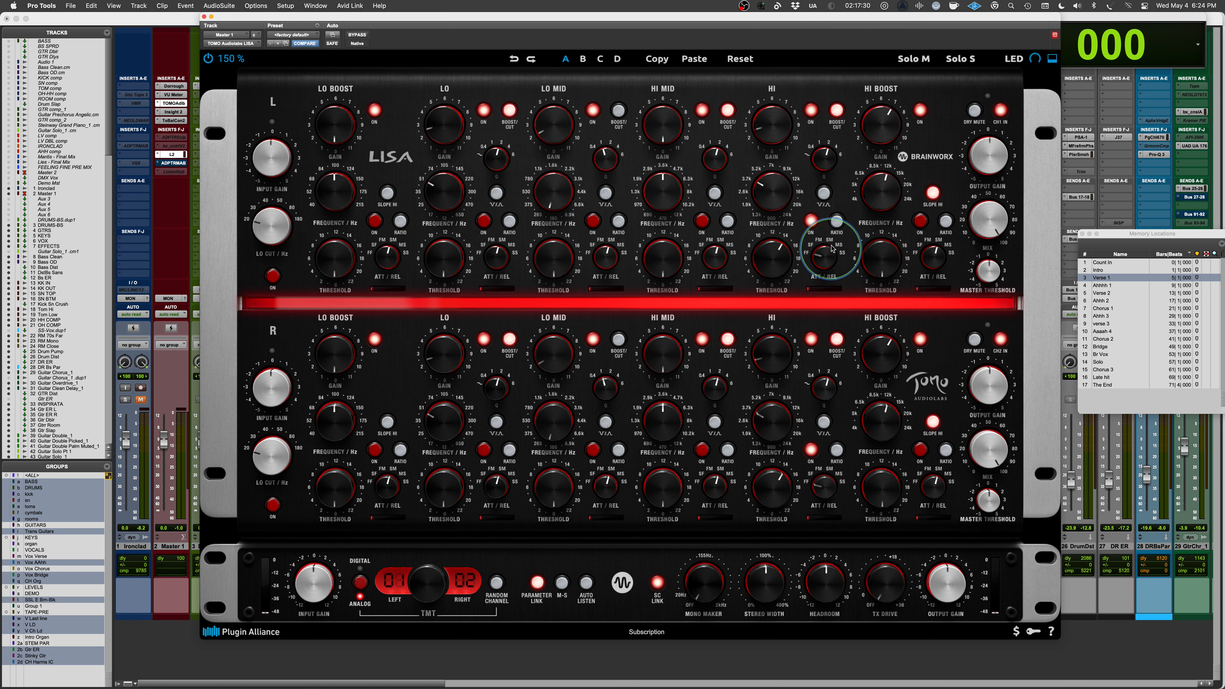
drag(825, 255, 837, 230)
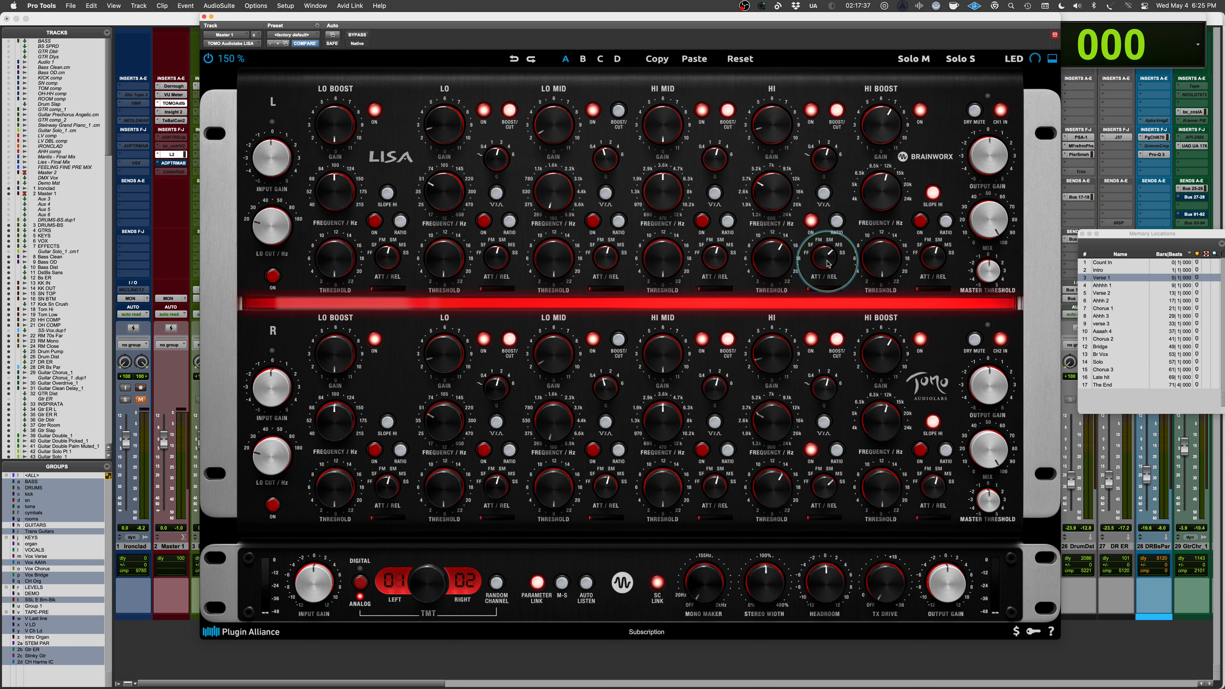
drag(821, 266, 811, 377)
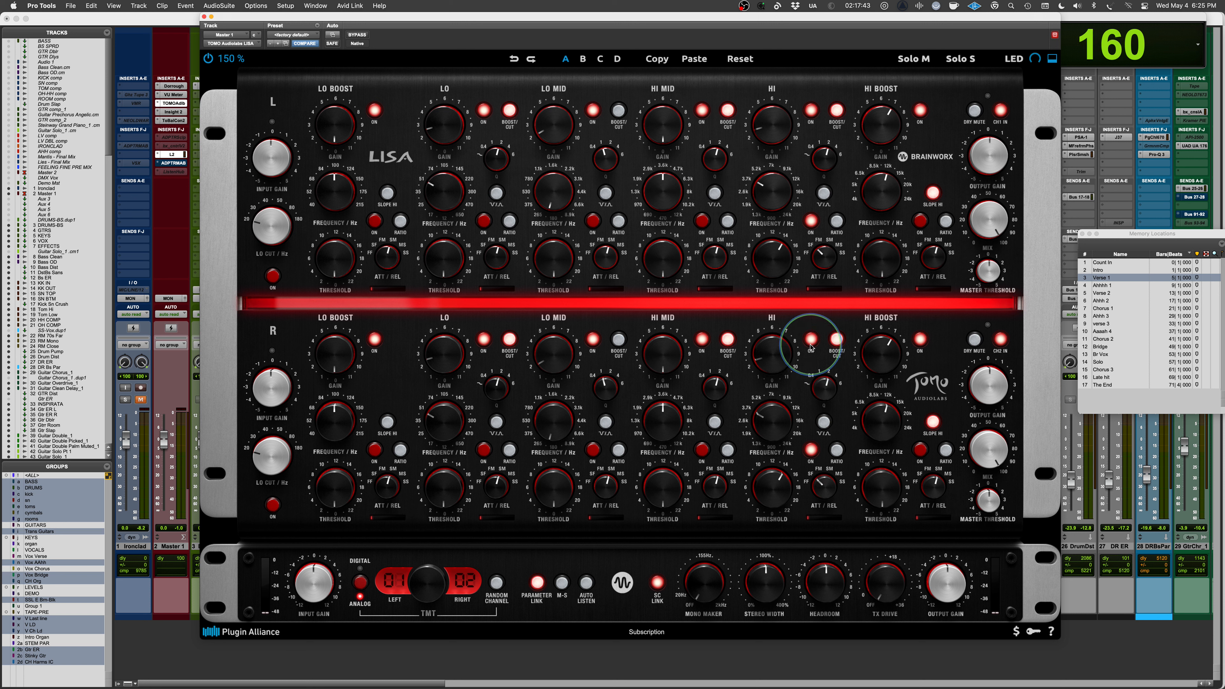
Play the mix and switch the Hi band off and on to compare its dynamic processing.
key(space)
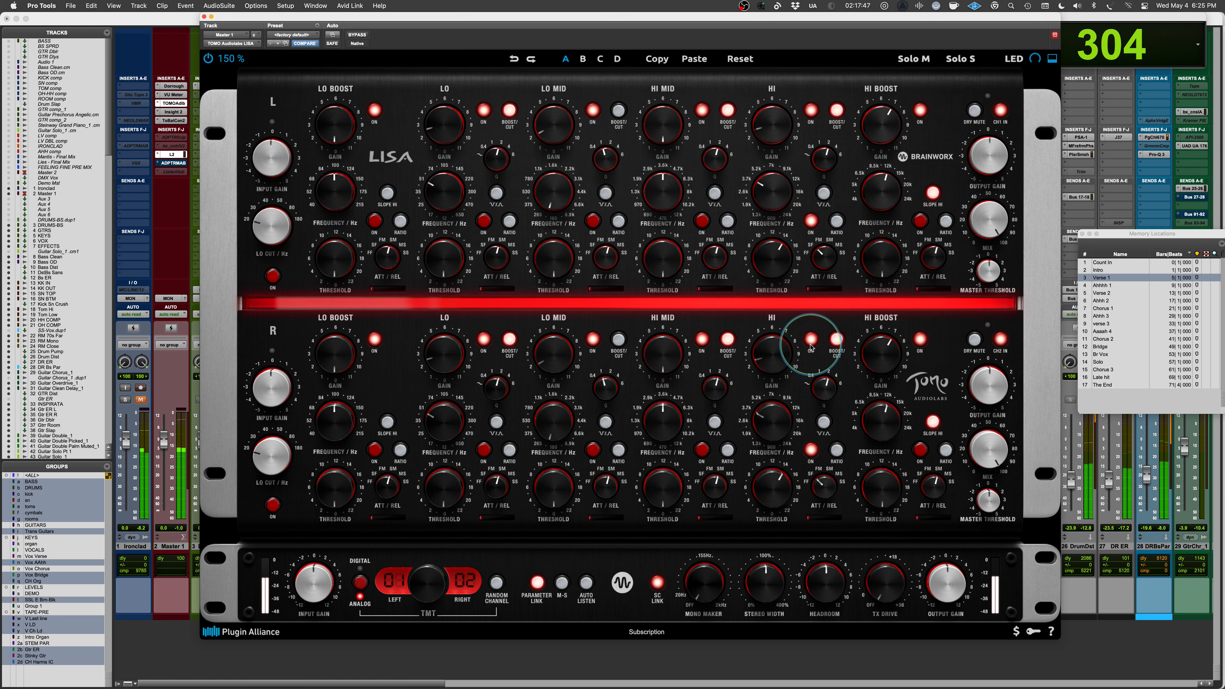
click(812, 110)
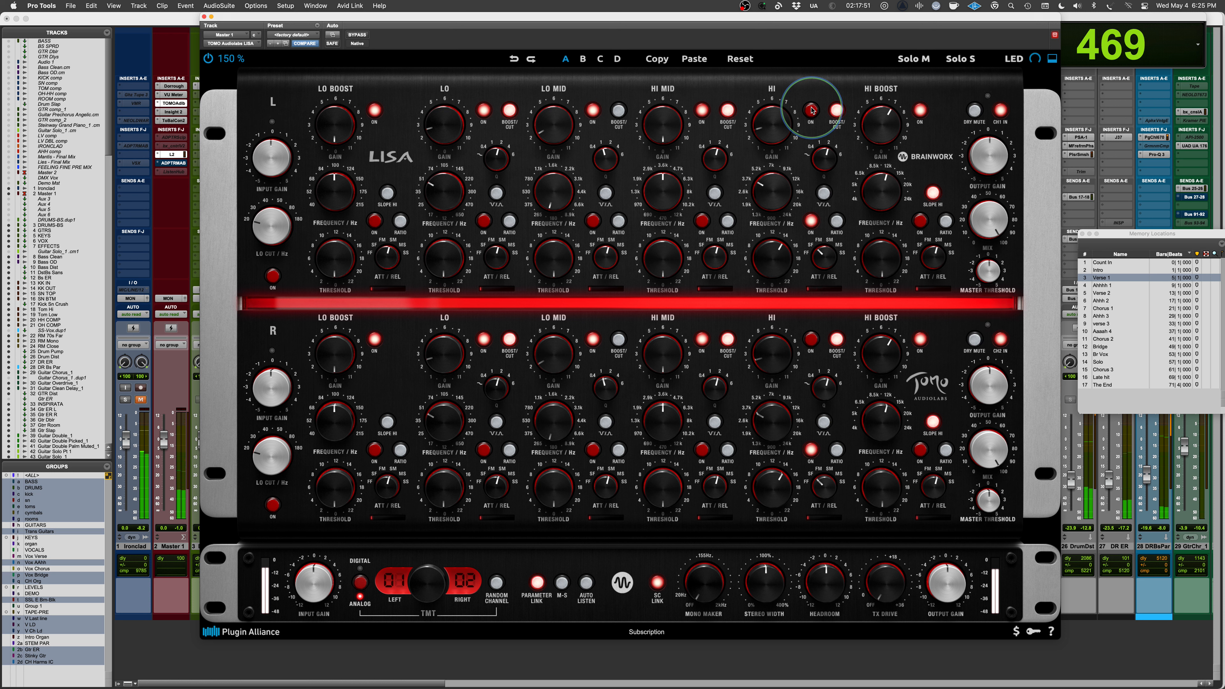
click(811, 110)
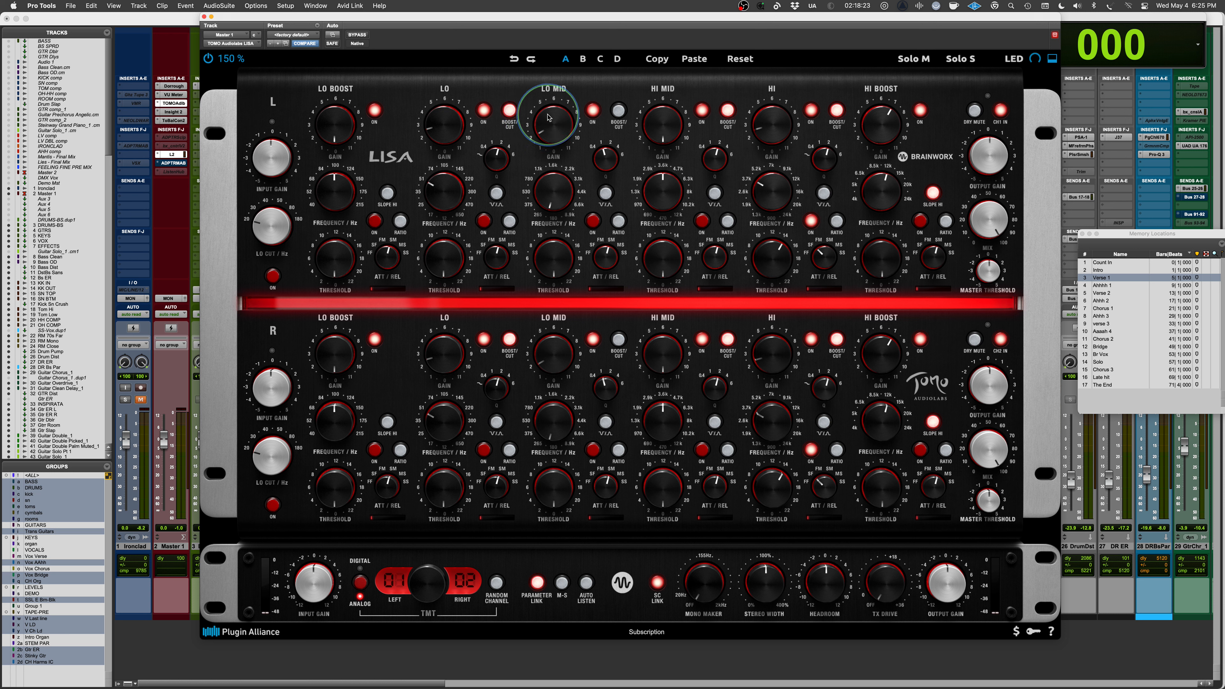
Turn on the Lo Mid band's VIA switch and dynamic section, adjust its threshold during playback, and stop the mix.
click(606, 194)
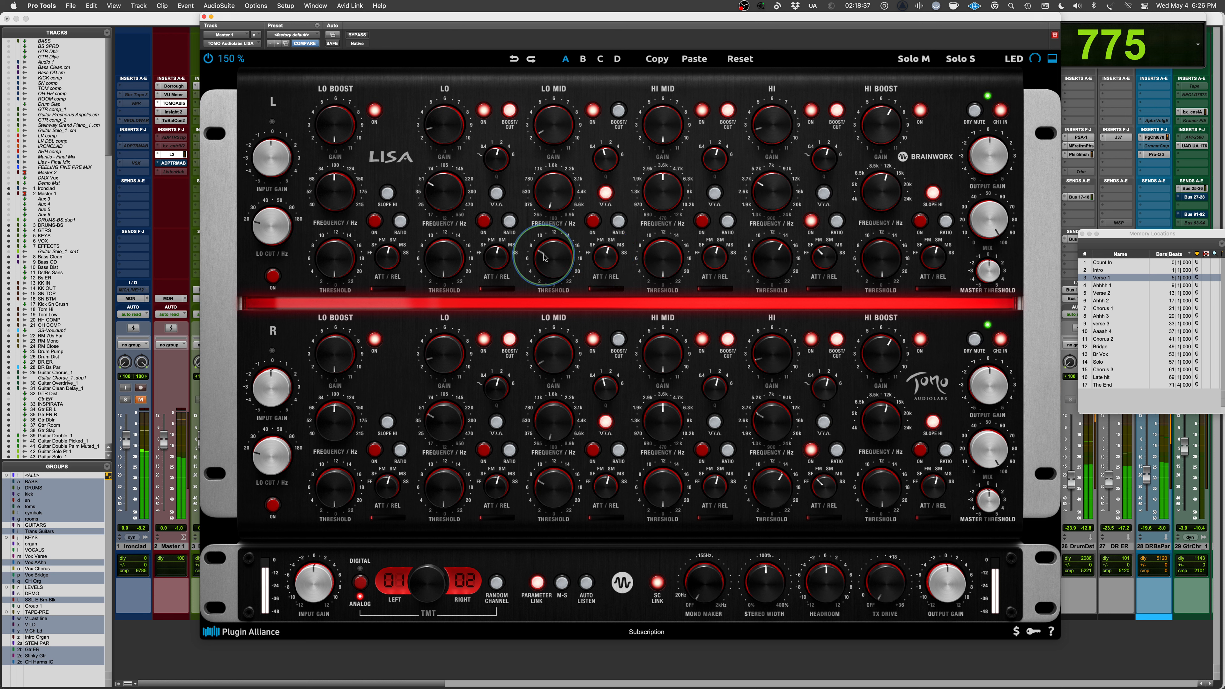
drag(548, 243, 555, 197)
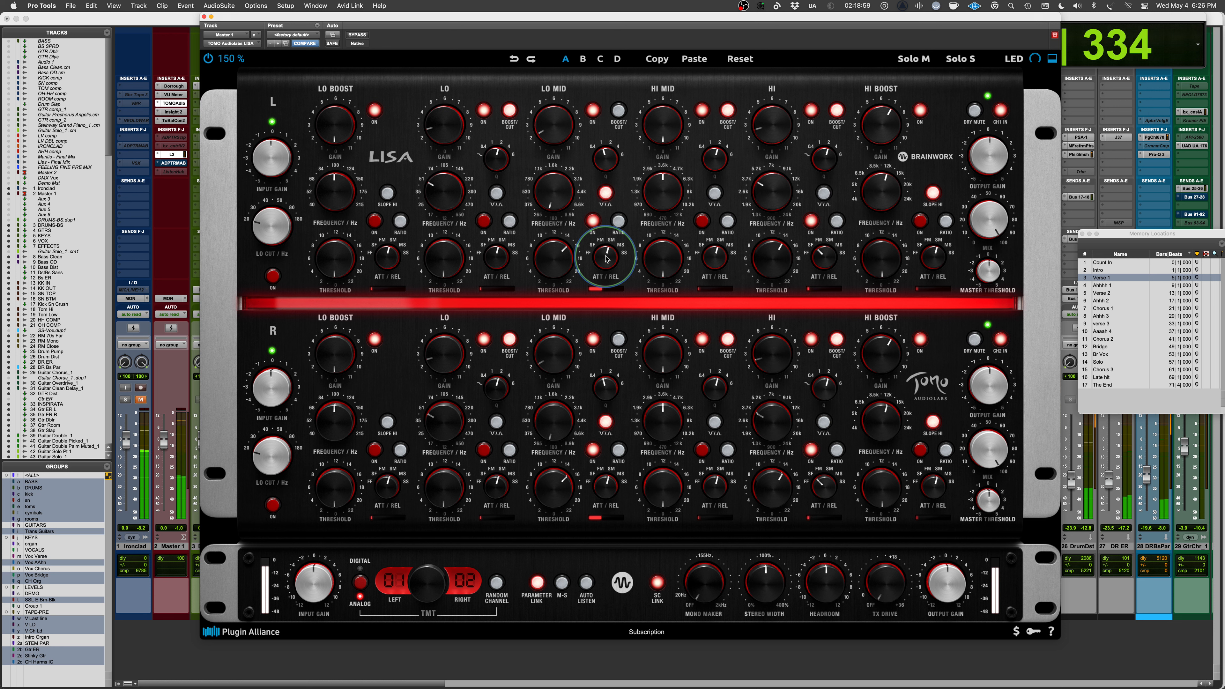
key(space)
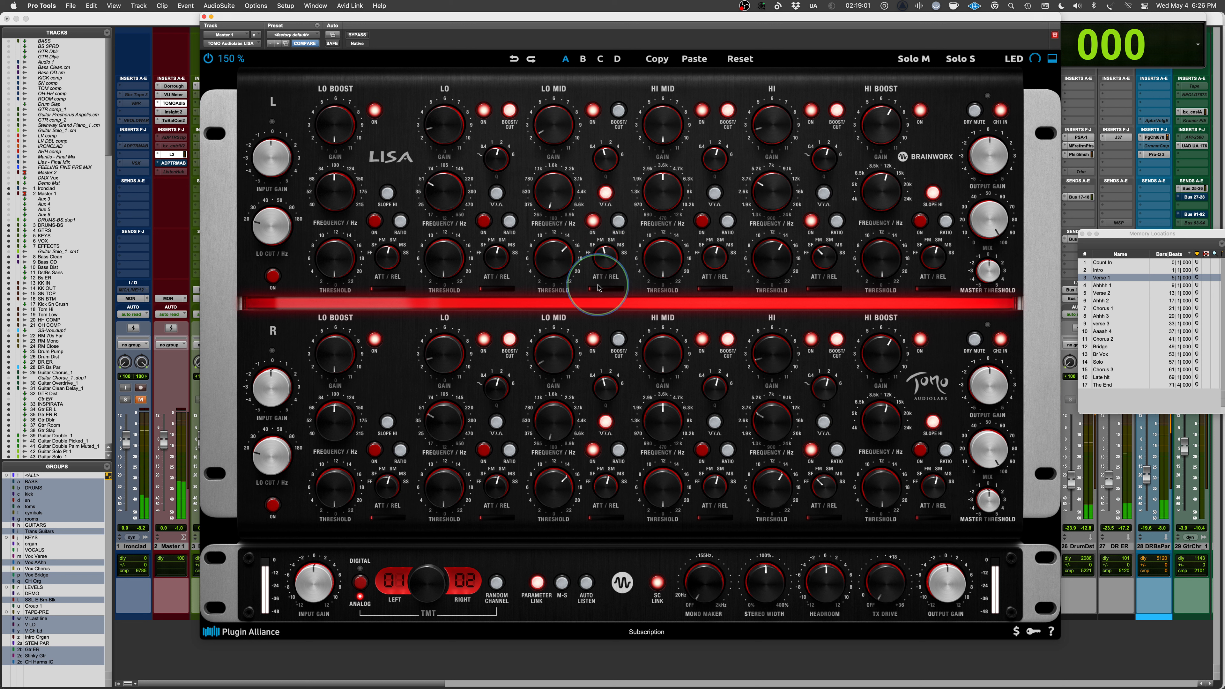
Adjust the Lo Mid band's ATT/REL and audition the dynamic processing in playback.
drag(598, 288, 595, 332)
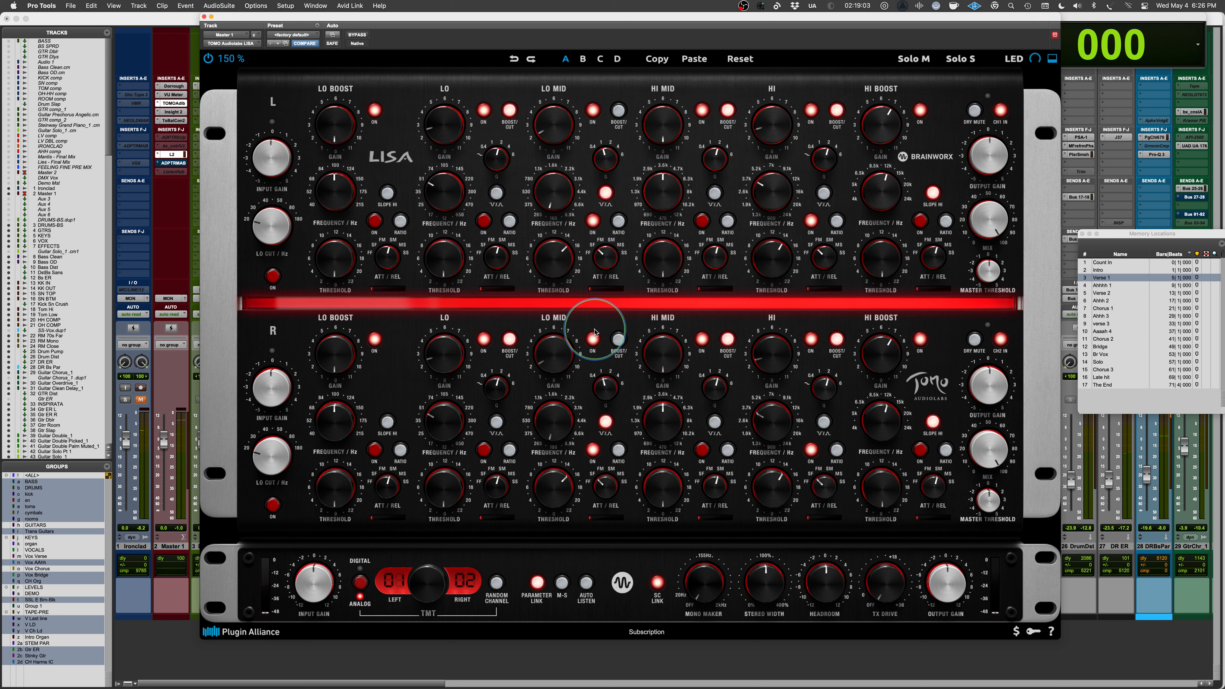
key(space)
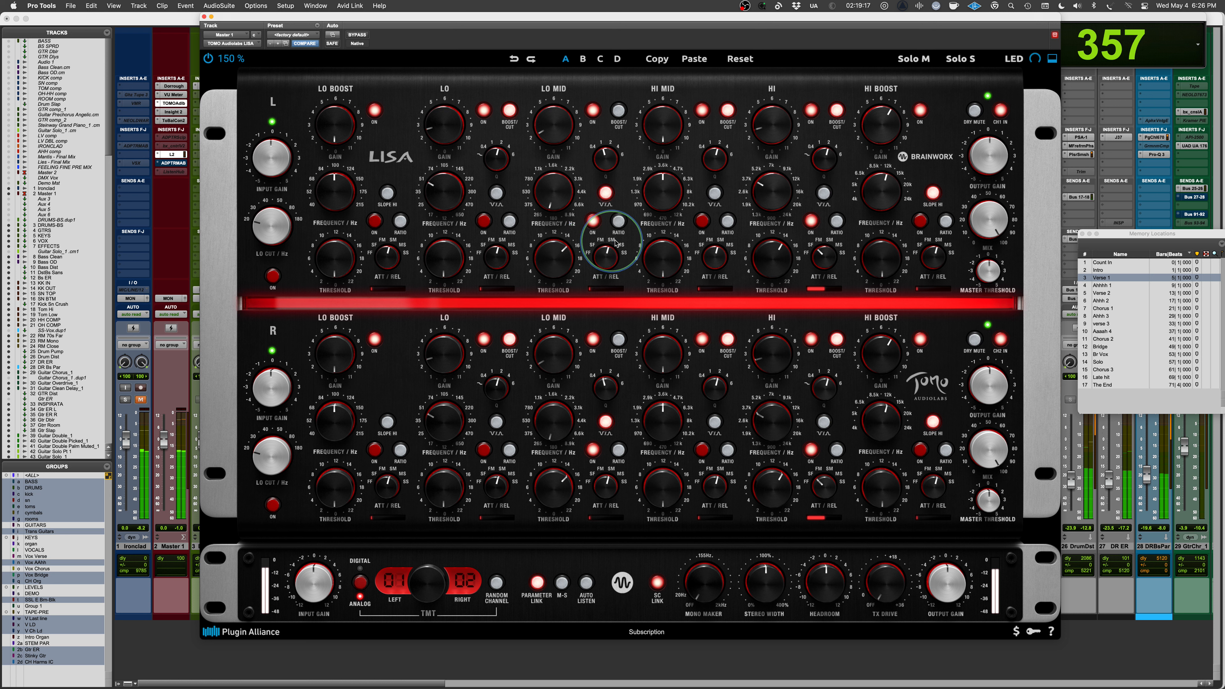
key(space)
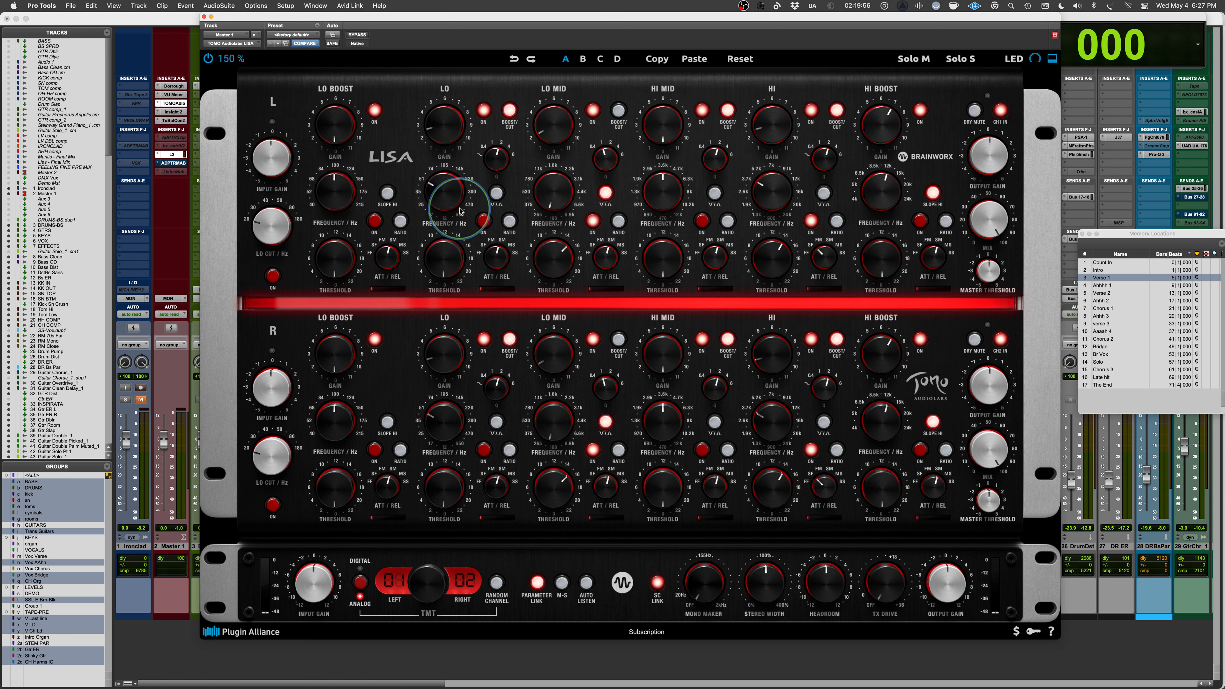
Turn on the Lo band's VIA switch, set a faster ATT/REL, adjust the threshold during playback and enable its dynamic section.
click(497, 192)
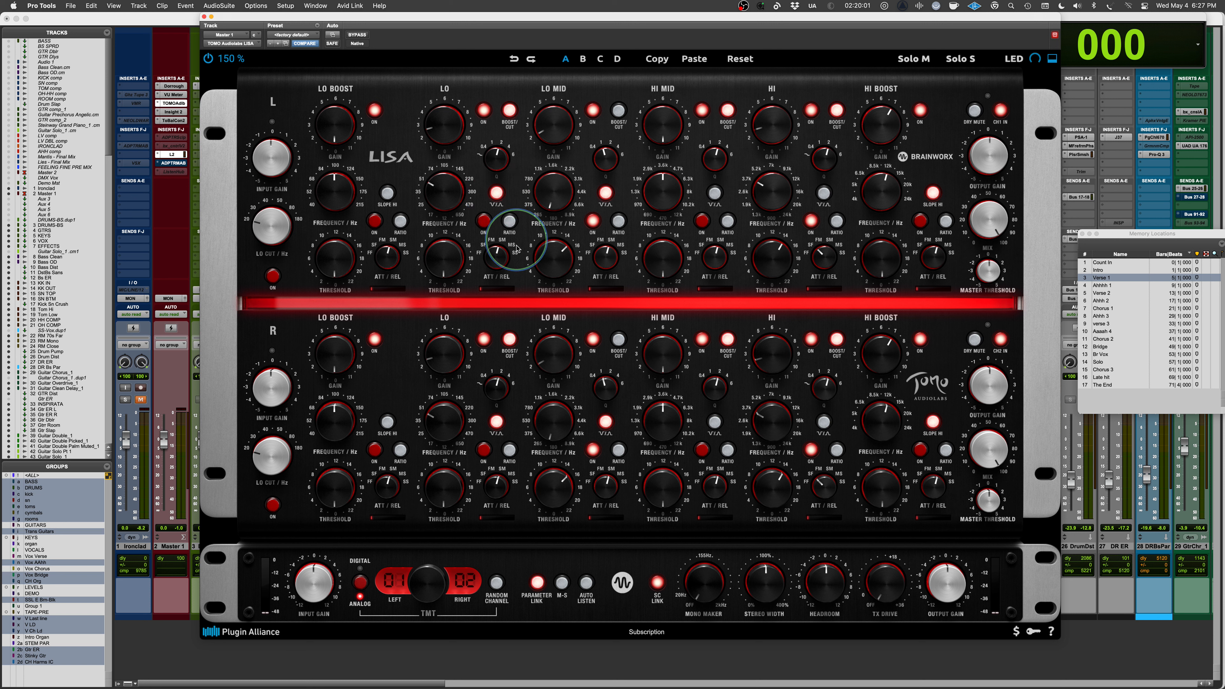
drag(497, 256, 450, 369)
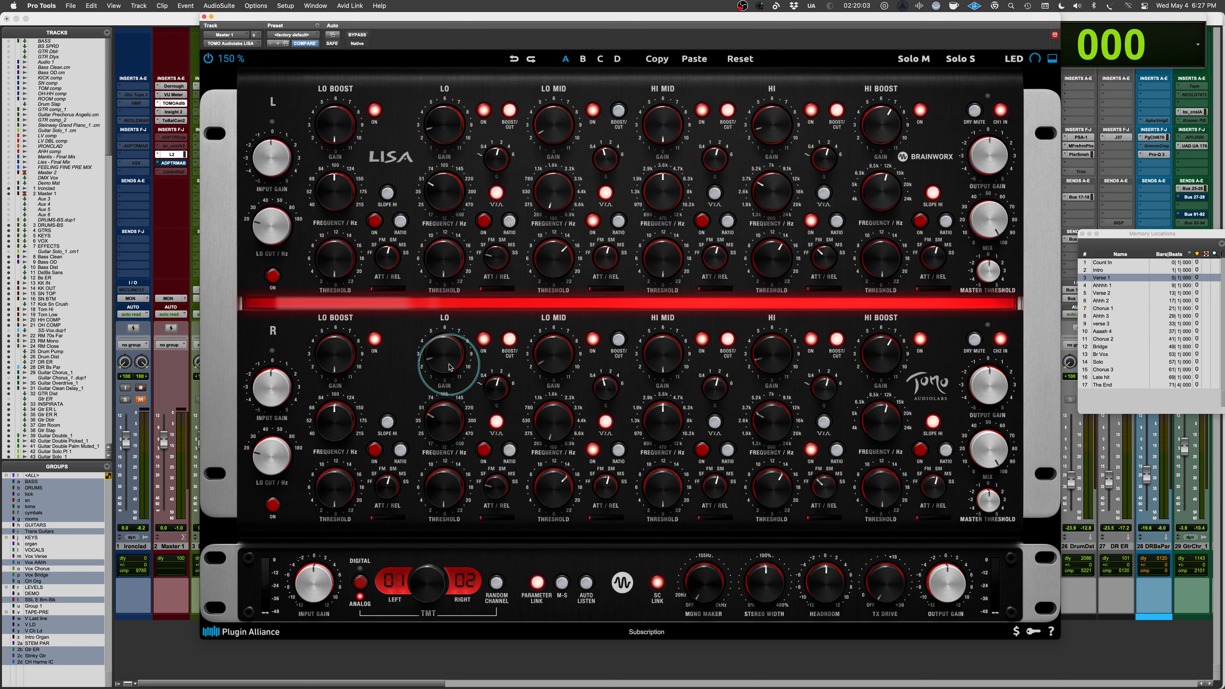
key(space)
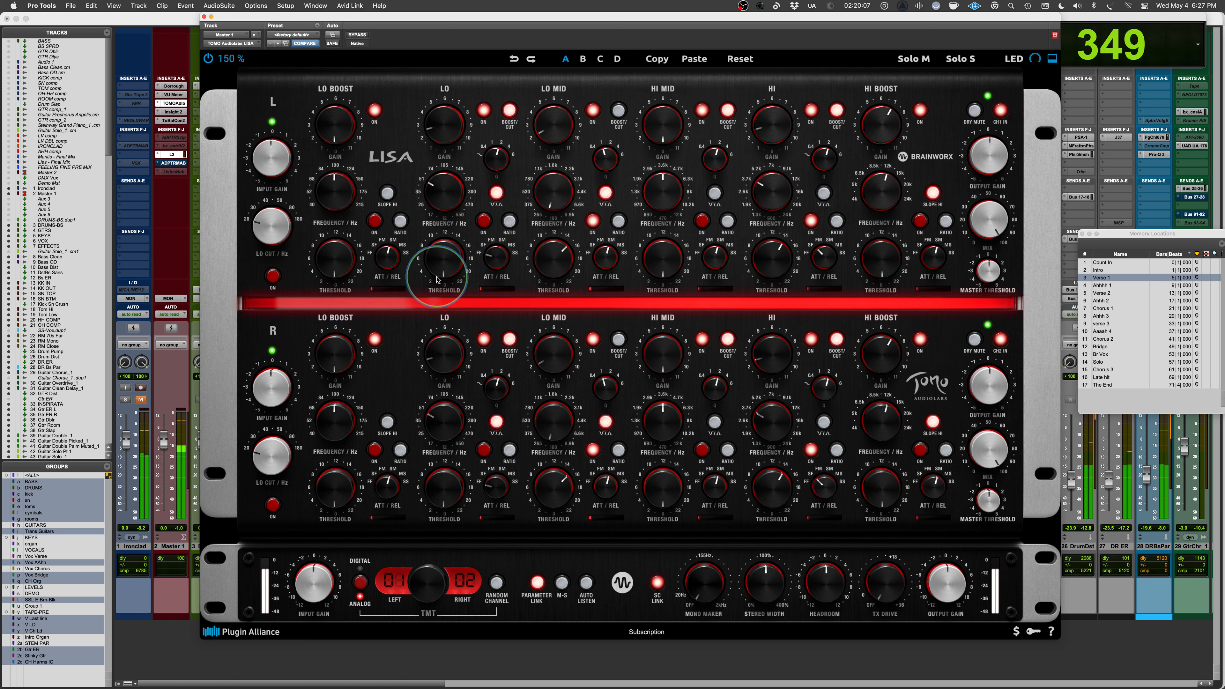
drag(437, 279, 455, 261)
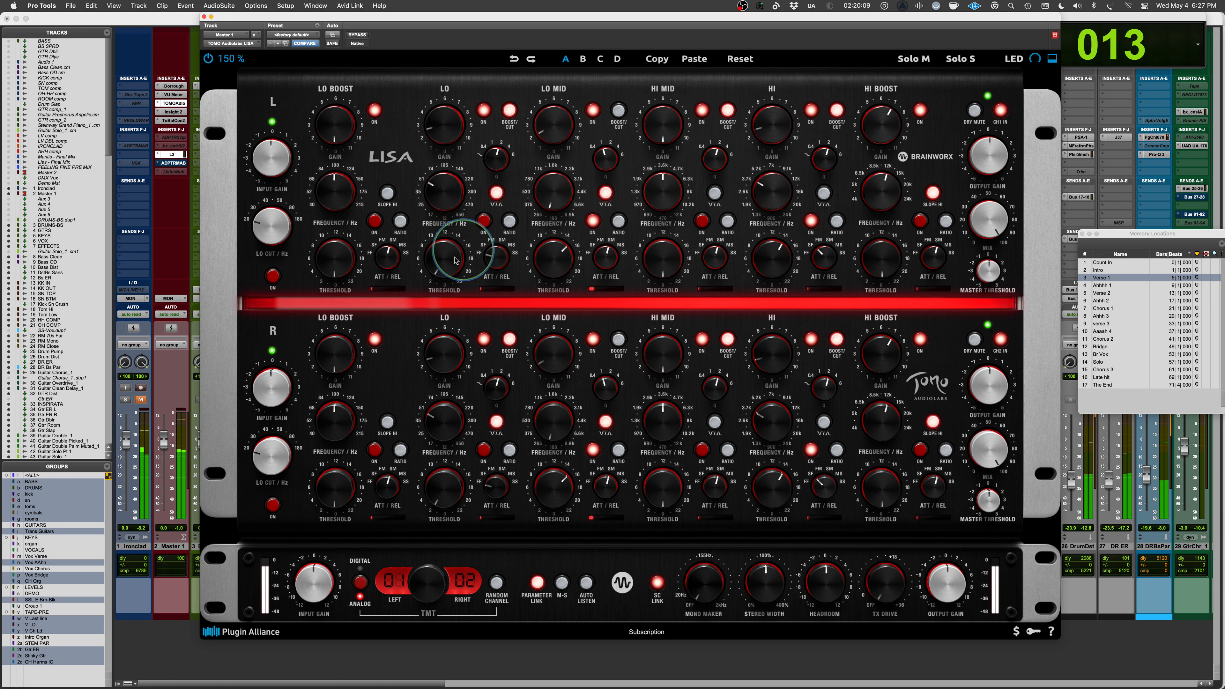
click(485, 222)
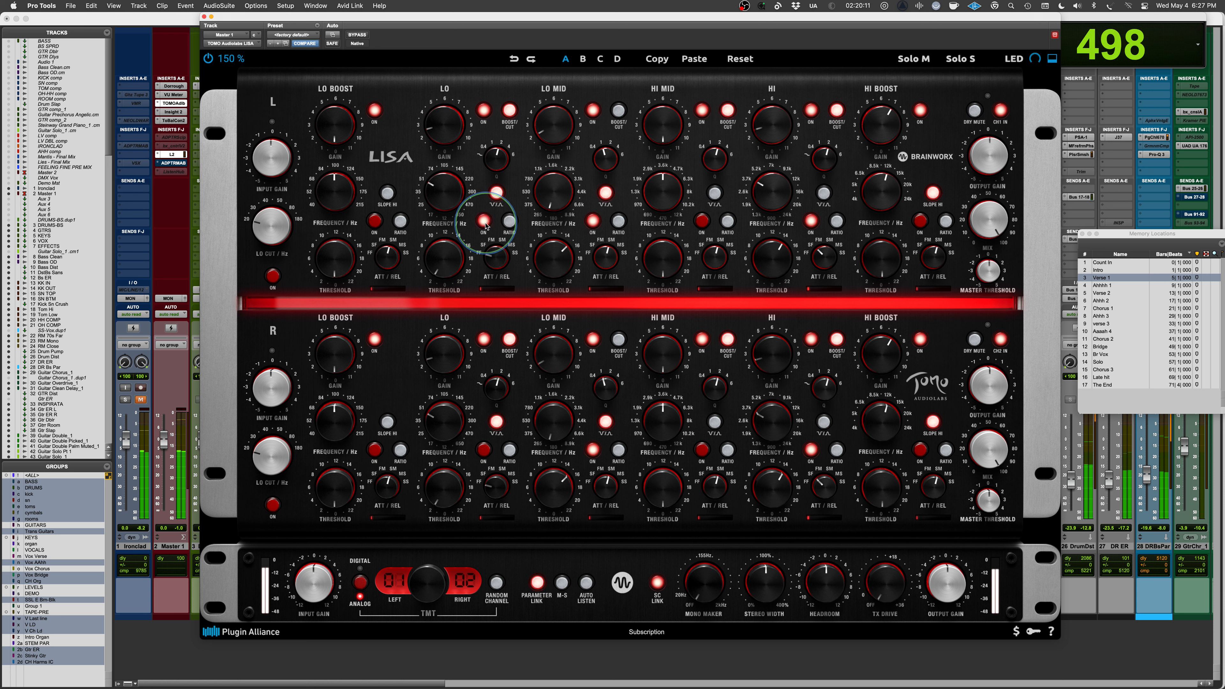
Fine-tune the Lo band's threshold during playback and compare the processed mix with the bypassed plug-in before stopping.
drag(437, 260, 439, 198)
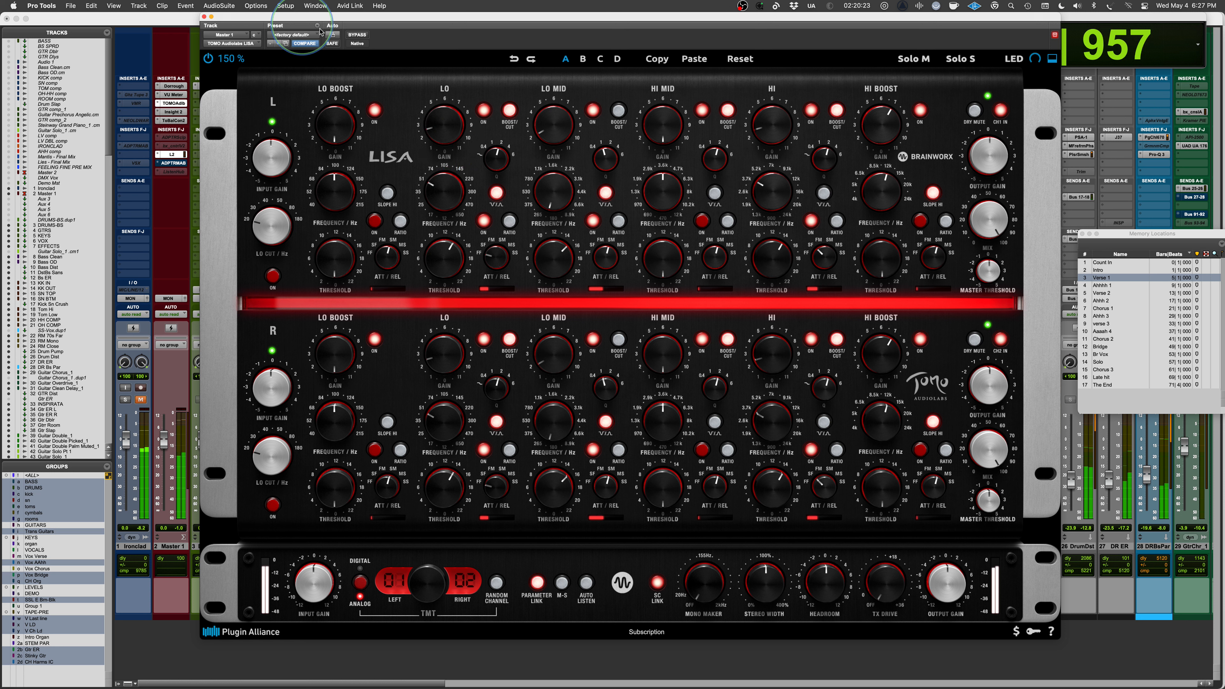
click(361, 37)
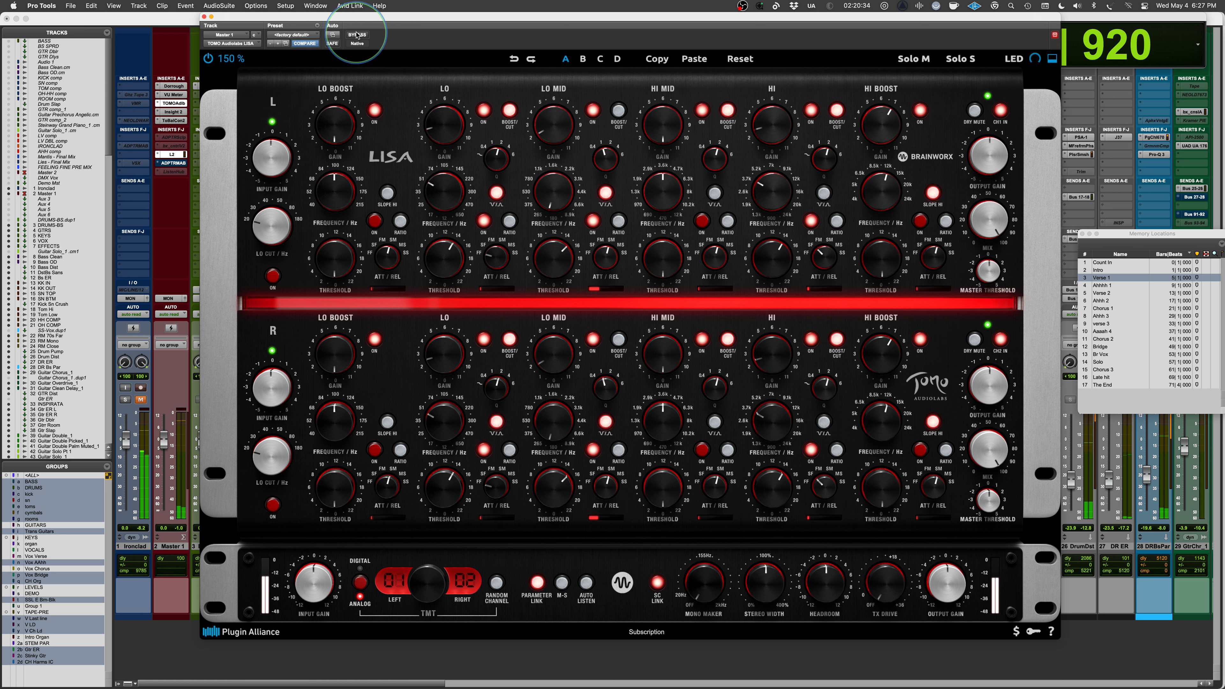
click(357, 35)
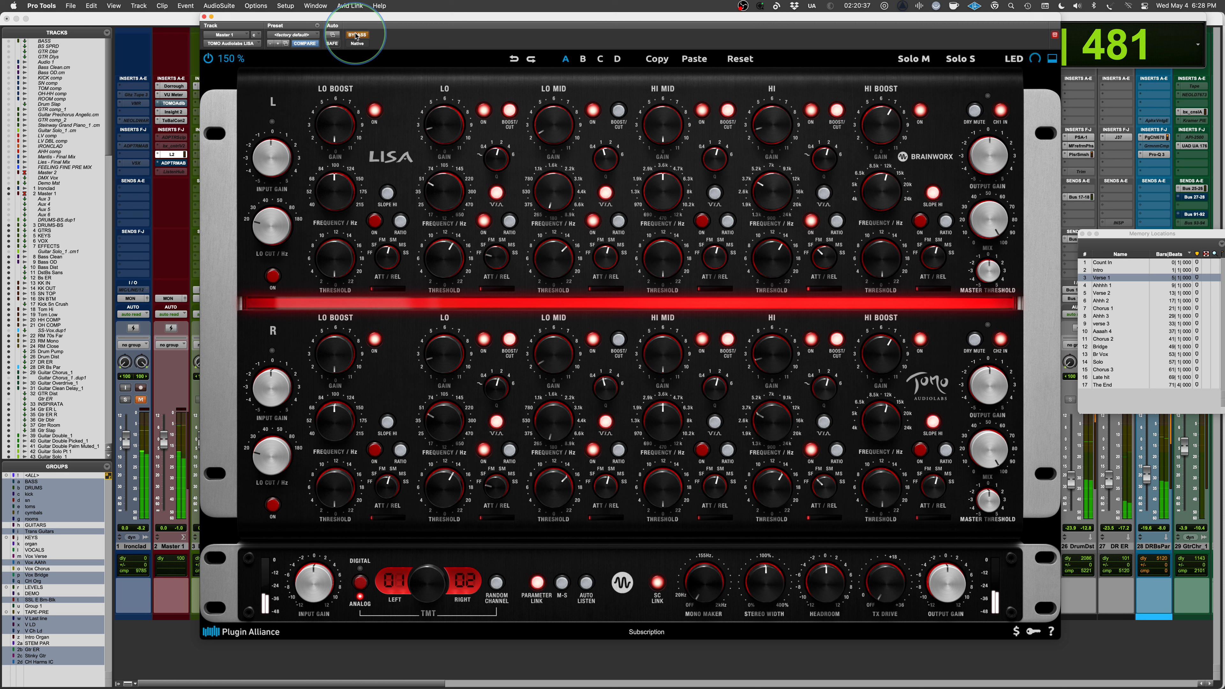
click(357, 35)
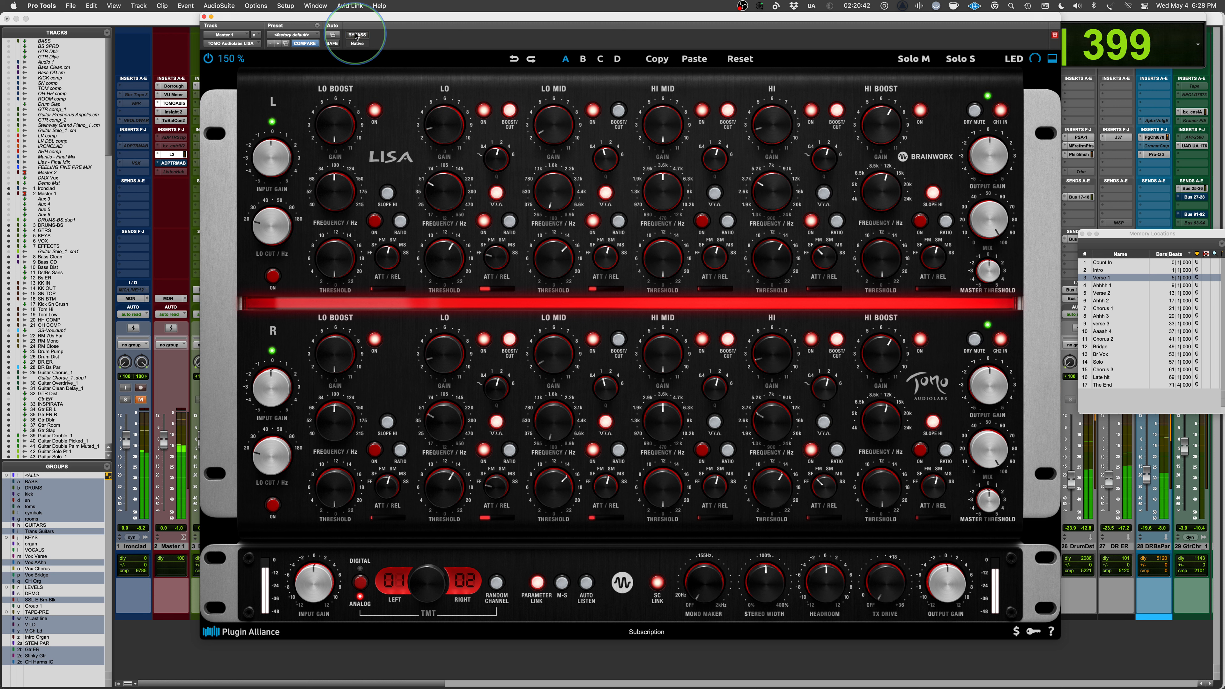
key(space)
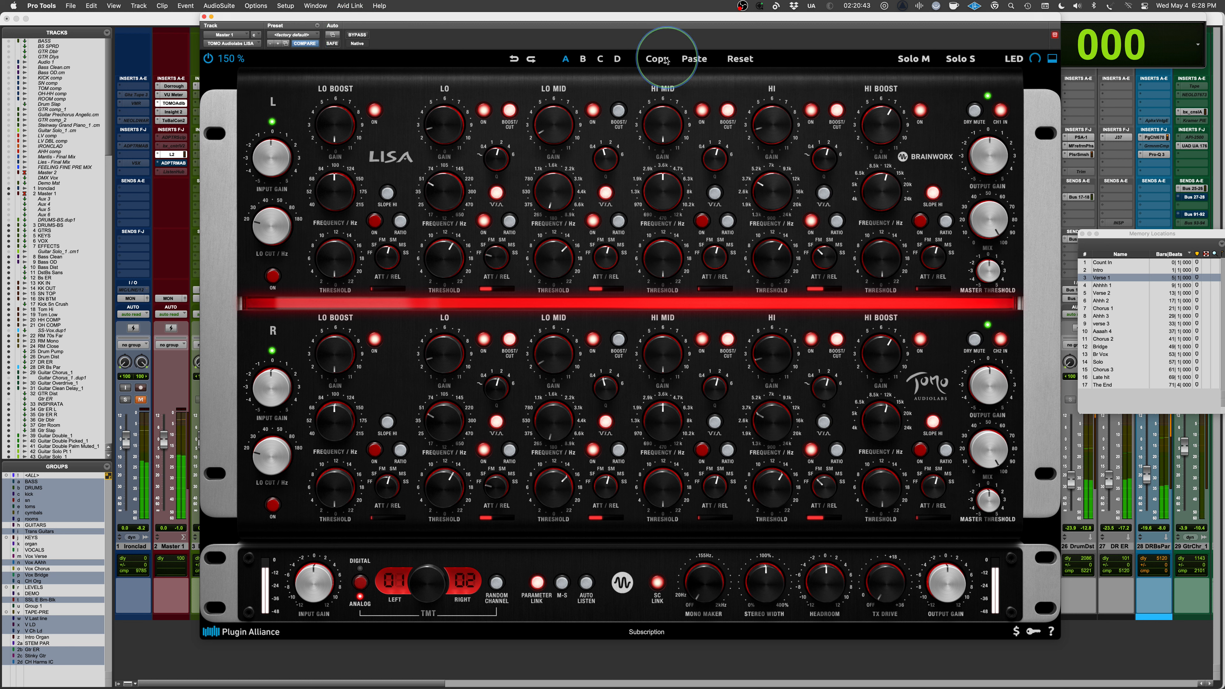
Copy the plug-in's setting A to slot B and turn off the bands' active dynamic sections in B.
click(582, 60)
click(692, 60)
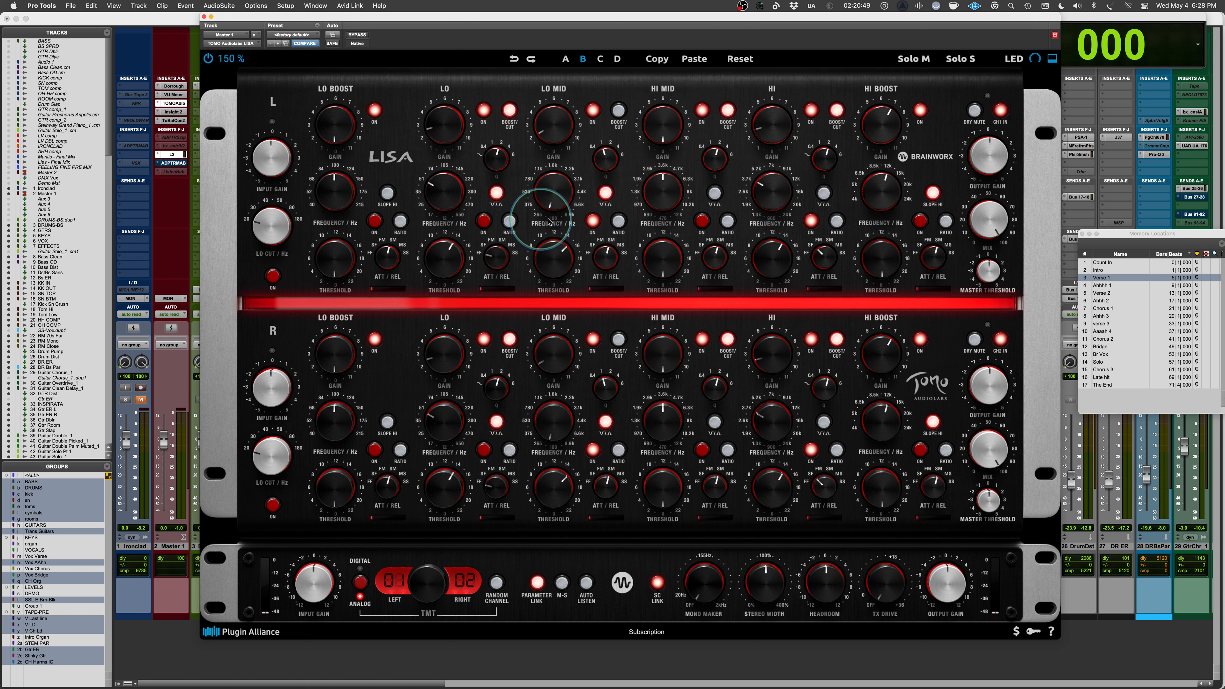
click(811, 220)
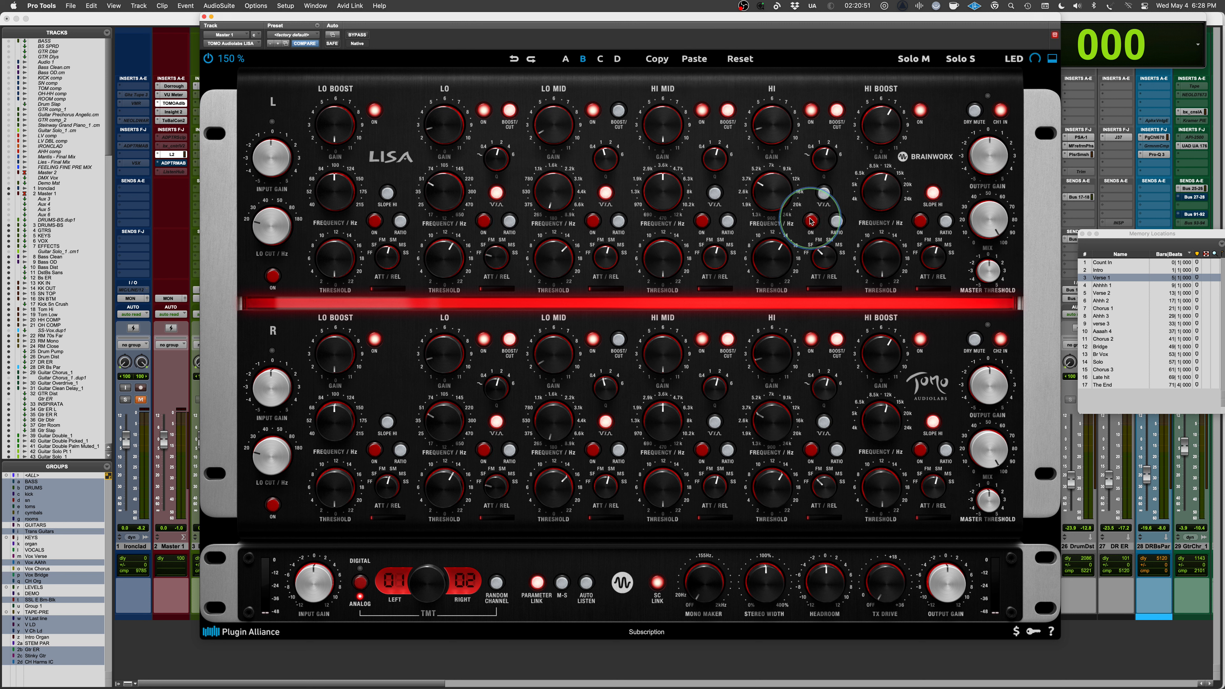
Compare settings A and B, first with playback stopped and also while the mix plays, and stop the mix.
click(565, 61)
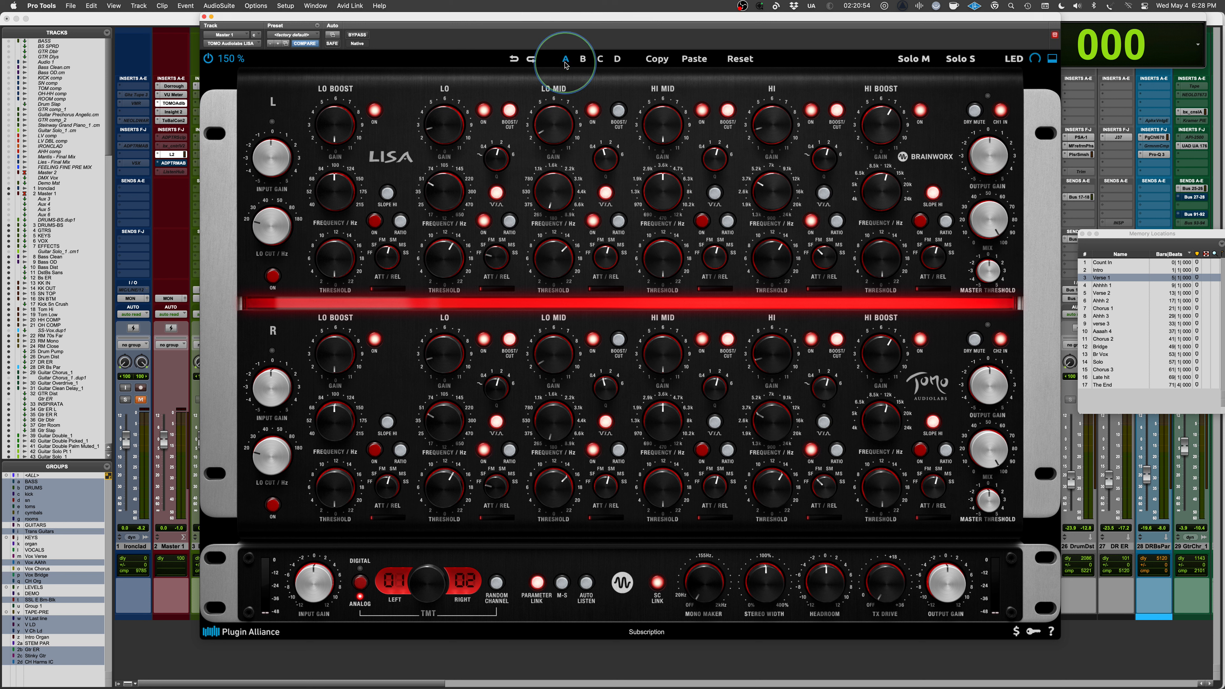
click(583, 60)
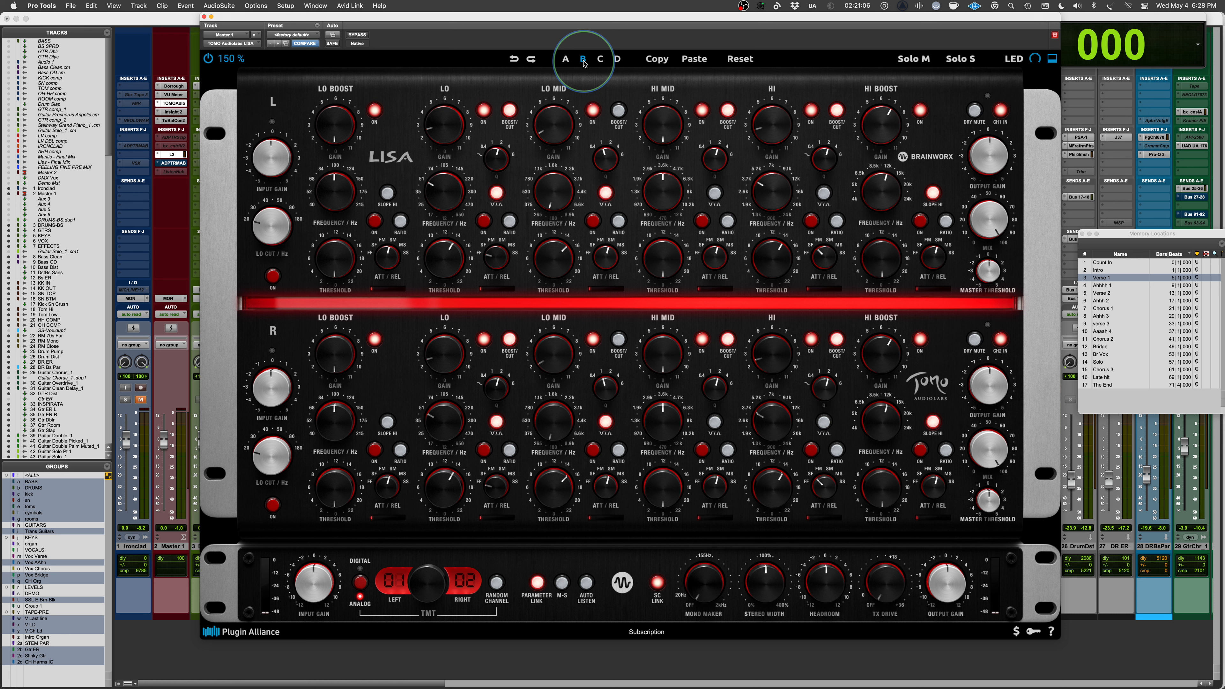
click(567, 60)
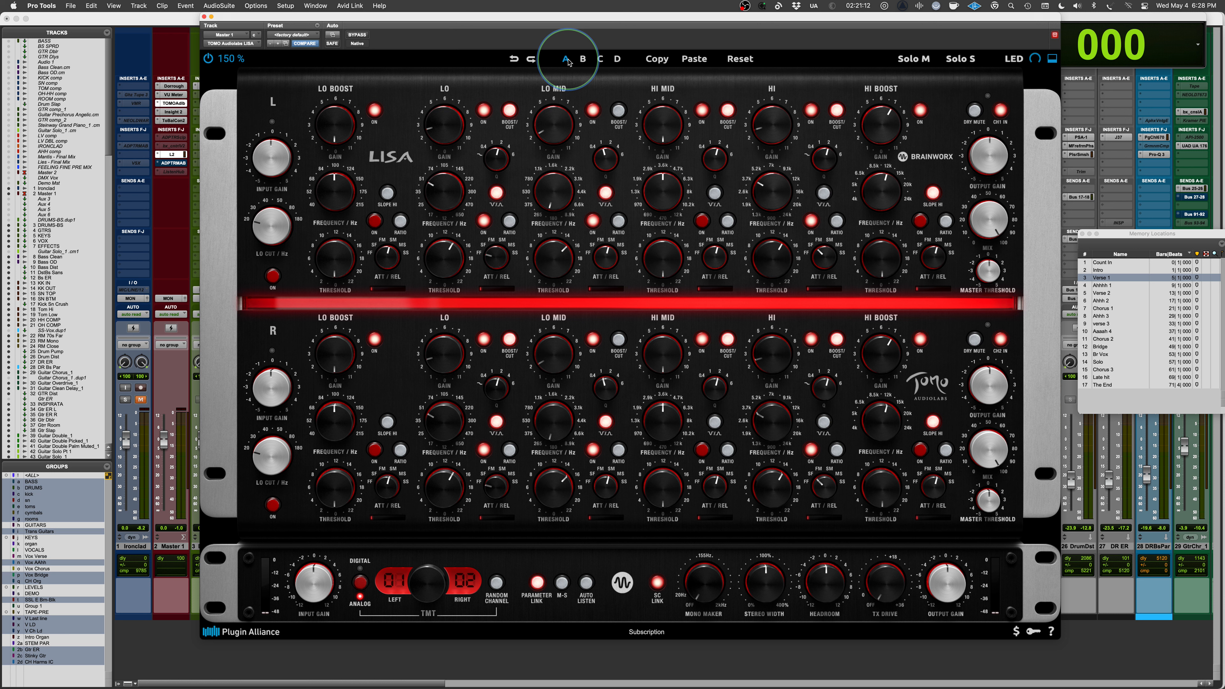
key(space)
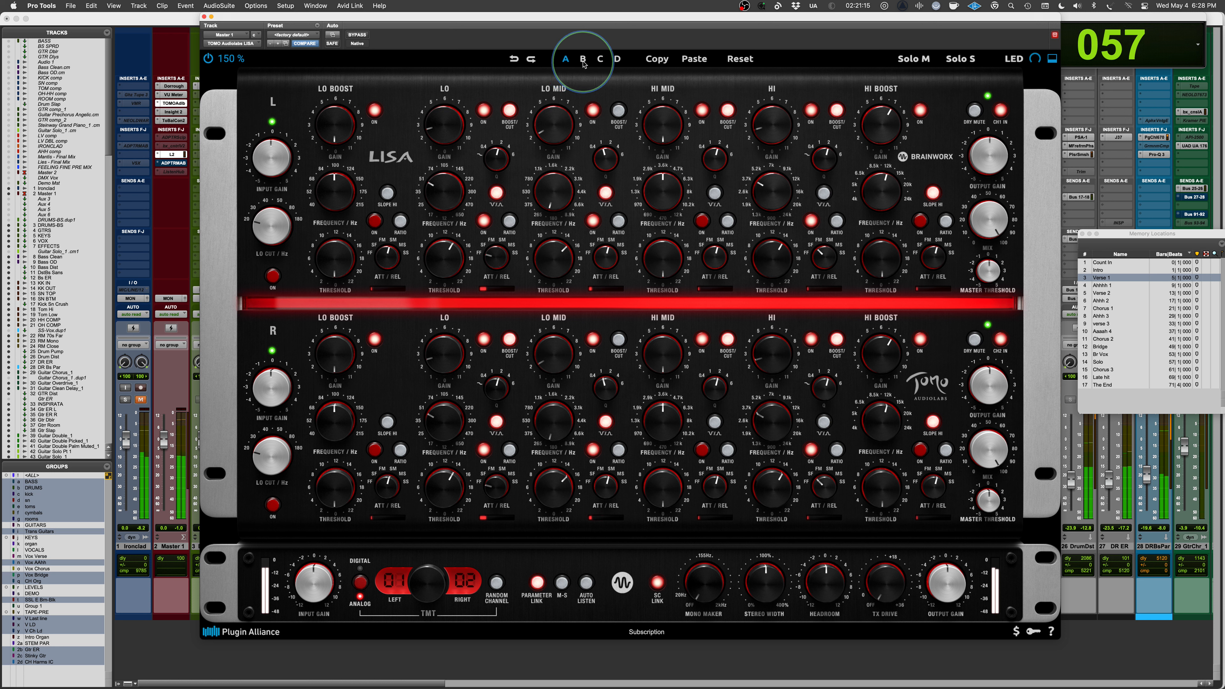
click(584, 60)
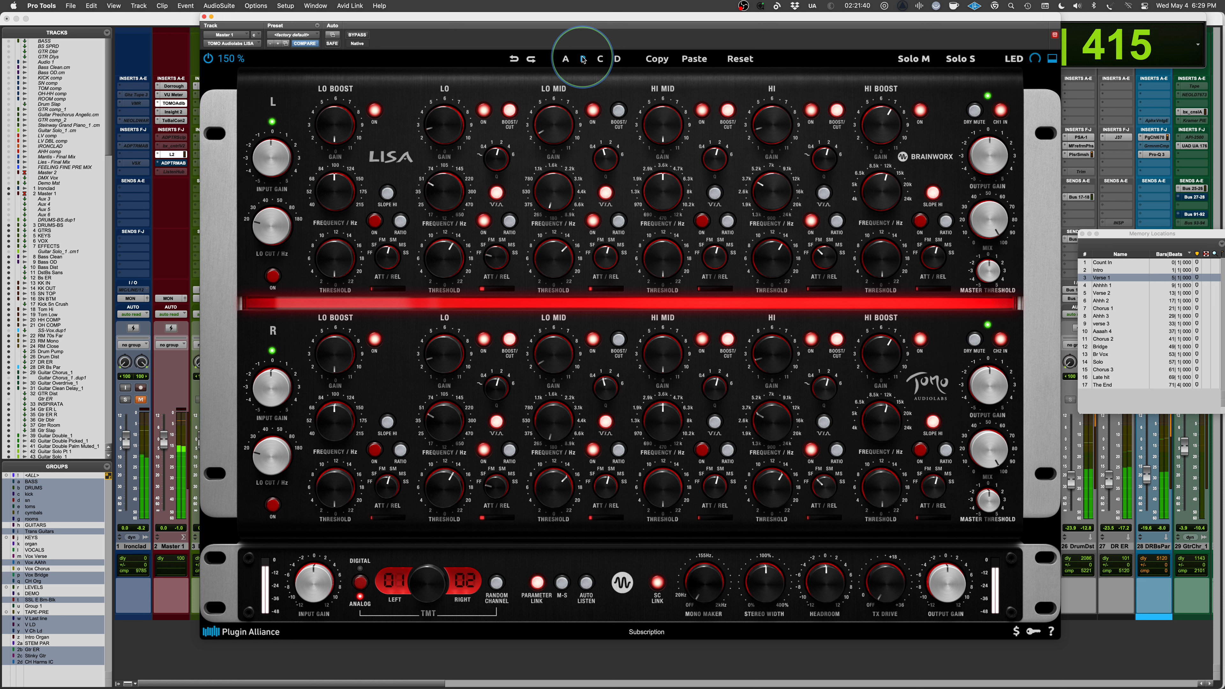
click(583, 59)
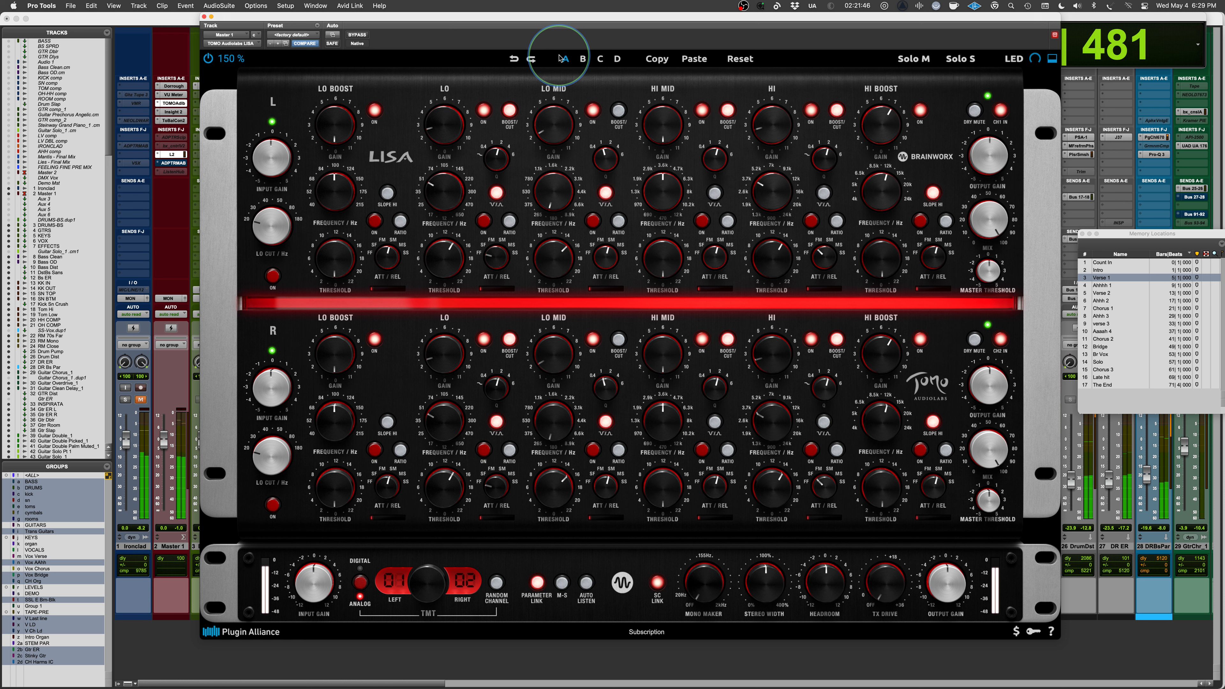
click(563, 59)
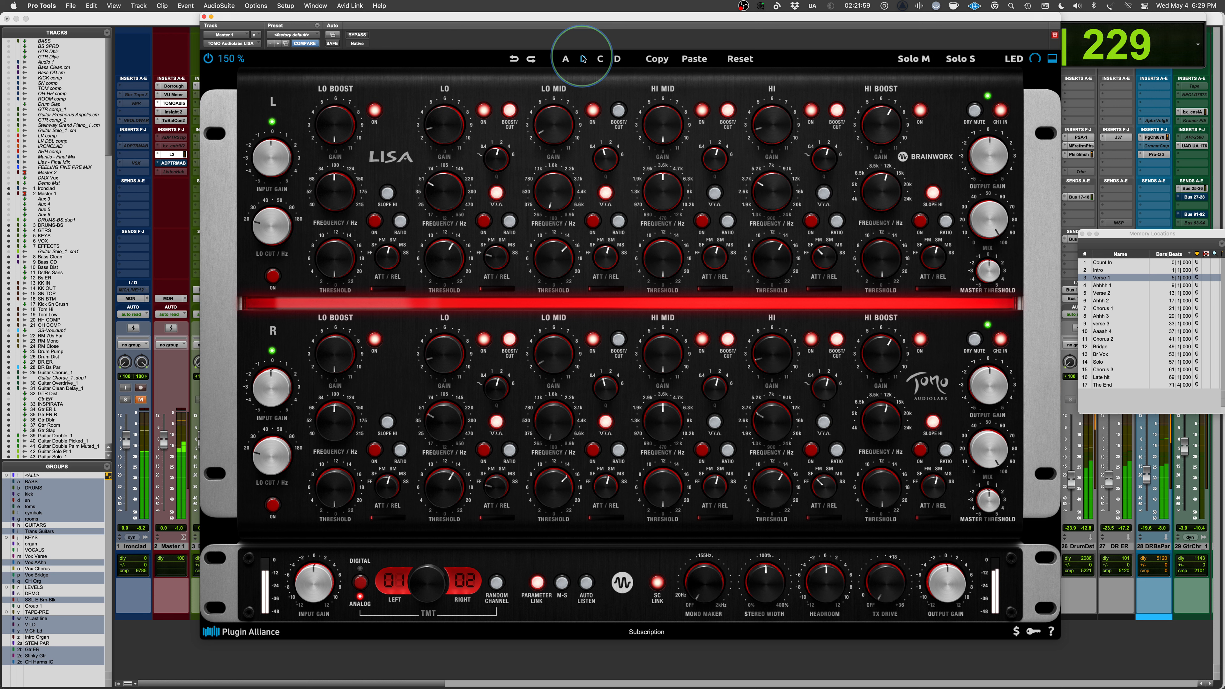
key(space)
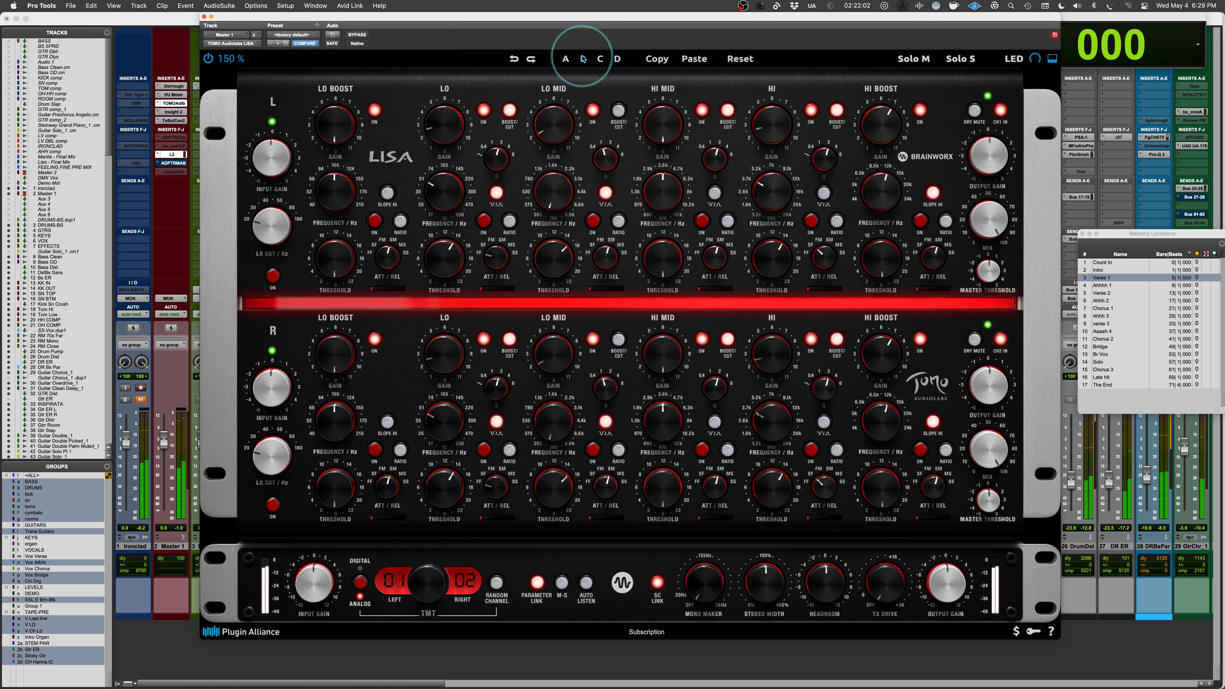